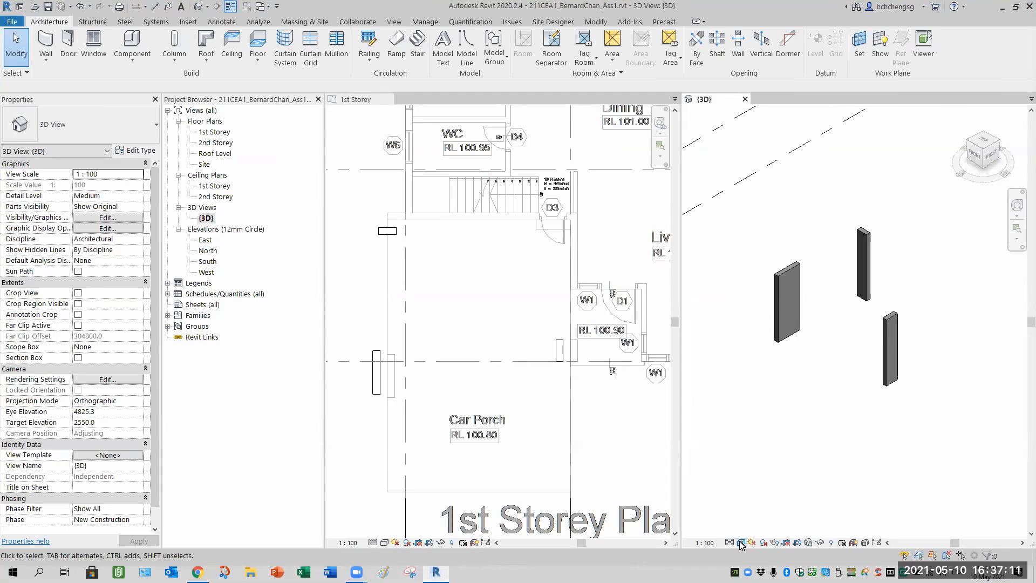
# Preview the 3D view in the Wireframe visual style and return it to Shaded.
pyautogui.click(742, 543)
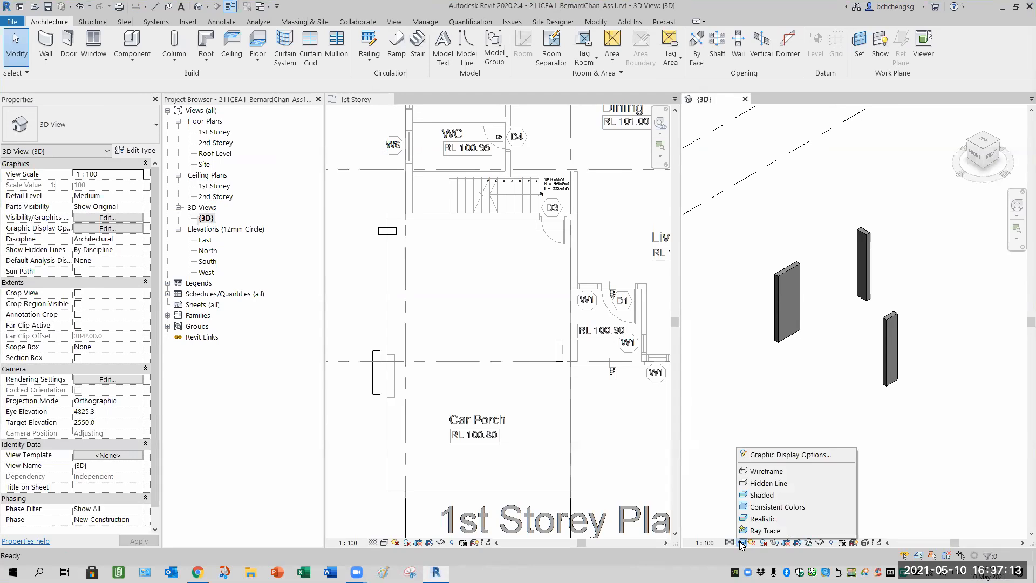
pyautogui.click(767, 471)
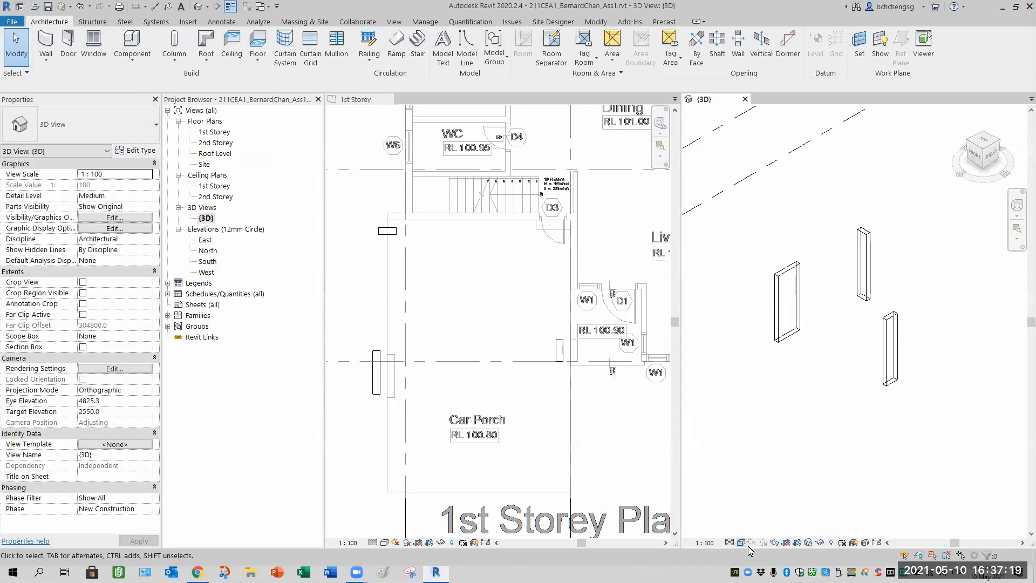
pyautogui.click(742, 543)
pyautogui.click(779, 475)
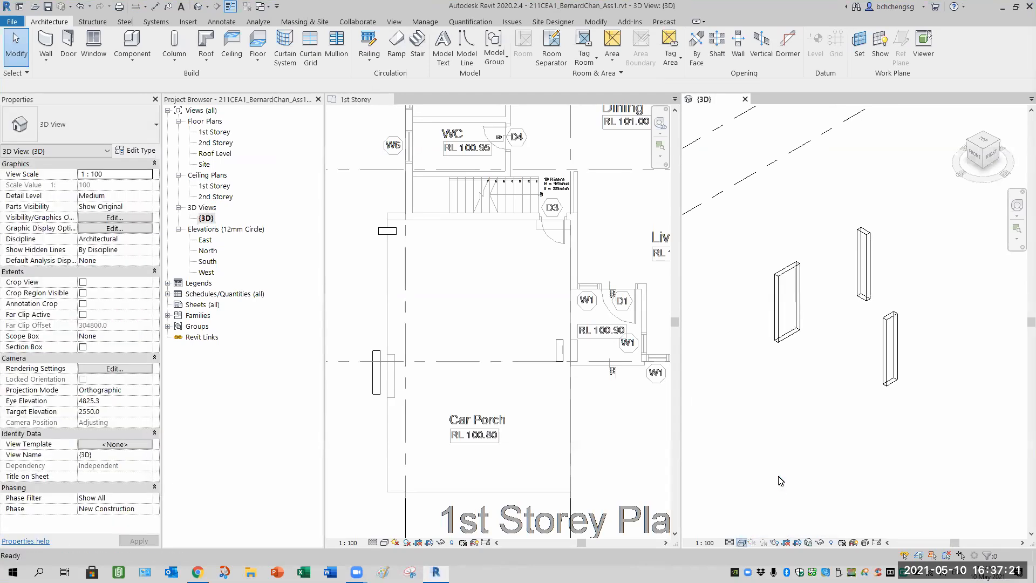
pyautogui.click(742, 543)
pyautogui.click(763, 495)
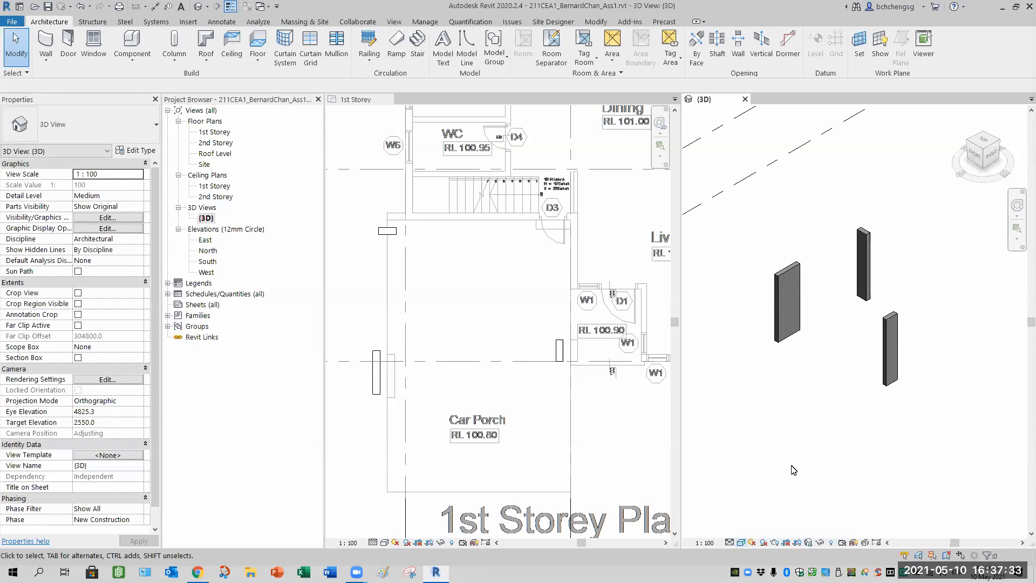
# Preview the Consistent Colors visual style in the 3D view and restore the Shaded style.
pyautogui.click(742, 544)
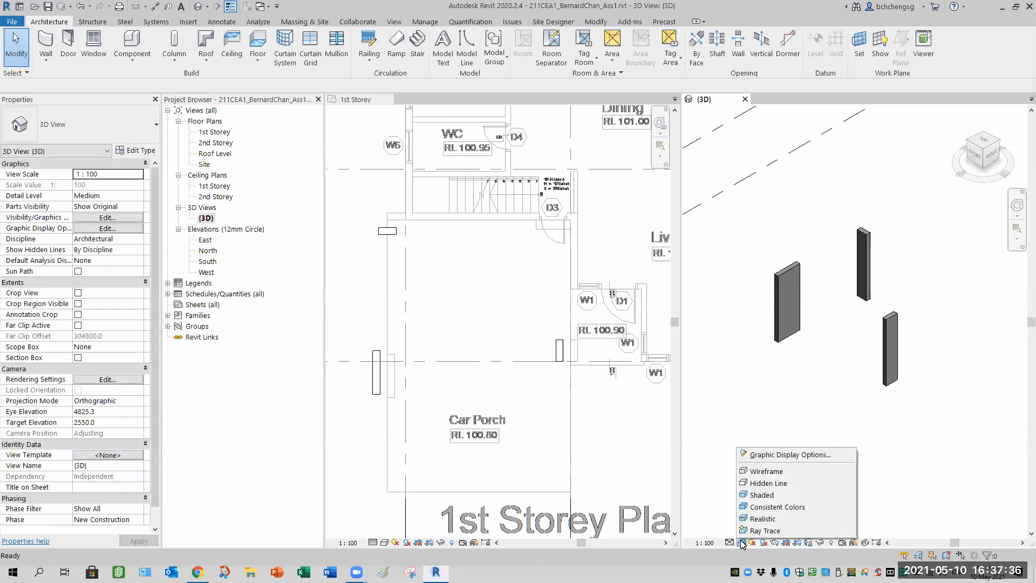
pyautogui.click(759, 507)
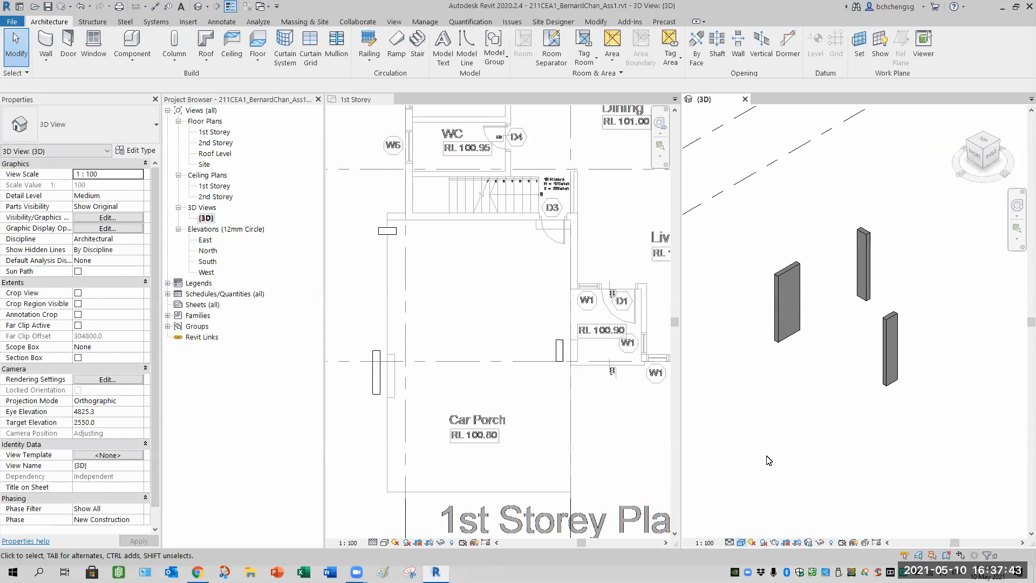
pyautogui.click(741, 542)
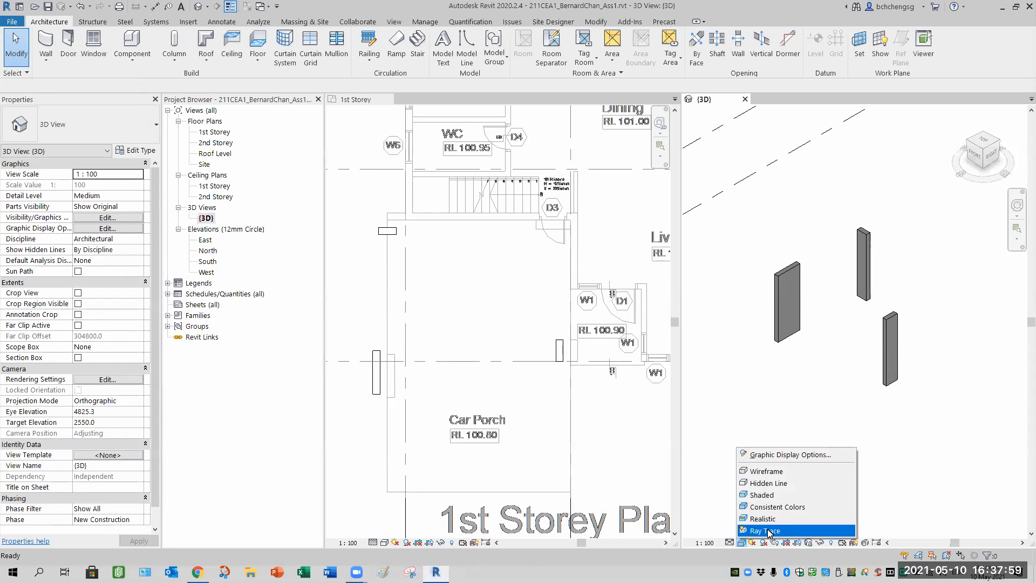
pyautogui.click(759, 497)
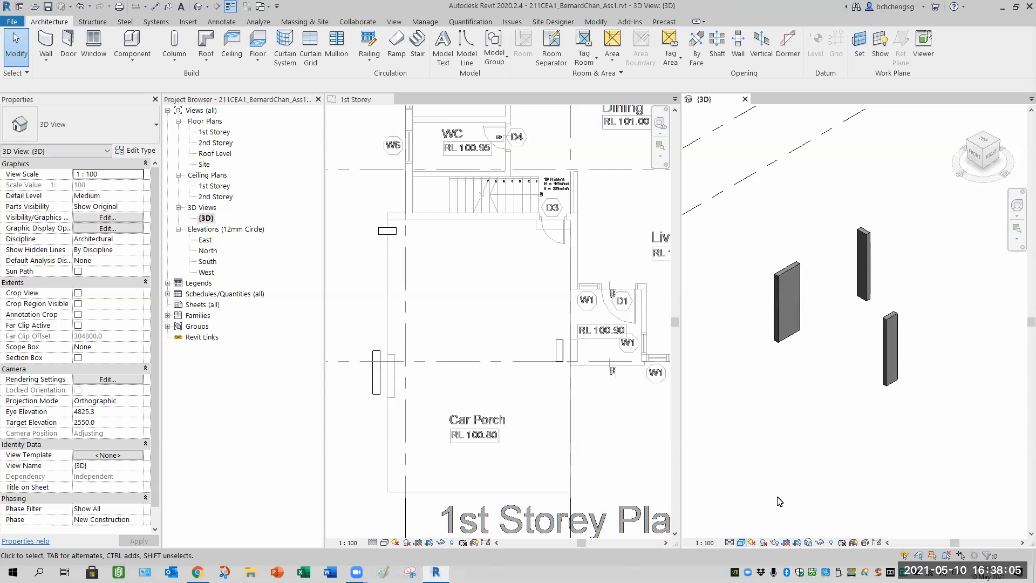
# Turn on shadows in the 3D view, examine the three columns from another angle, and turn the shadows off.
pyautogui.click(763, 543)
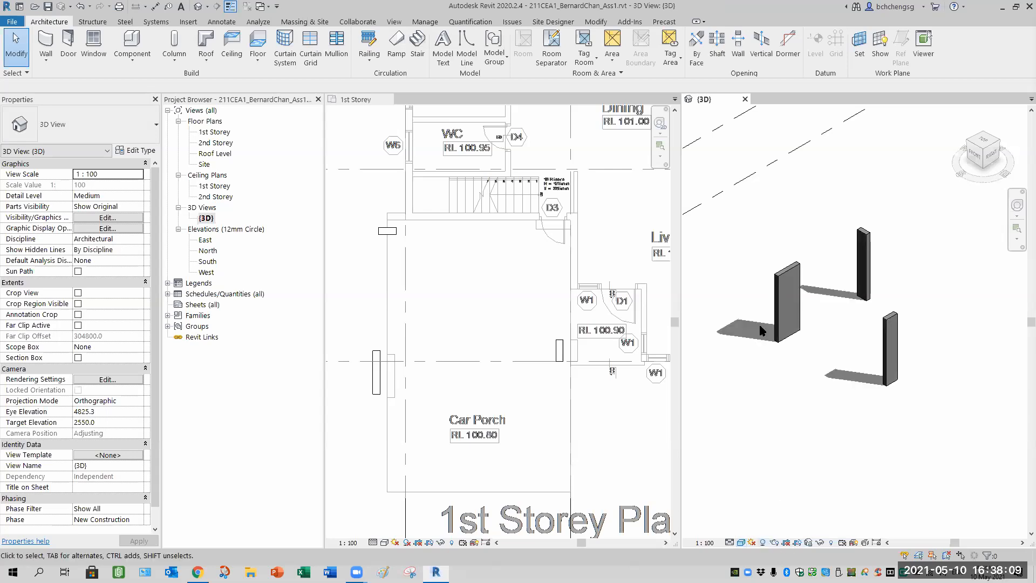
pyautogui.keyDown('shift'); pyautogui.moveTo(784, 419); pyautogui.dragTo(852, 448, button='middle'); pyautogui.keyUp('shift')
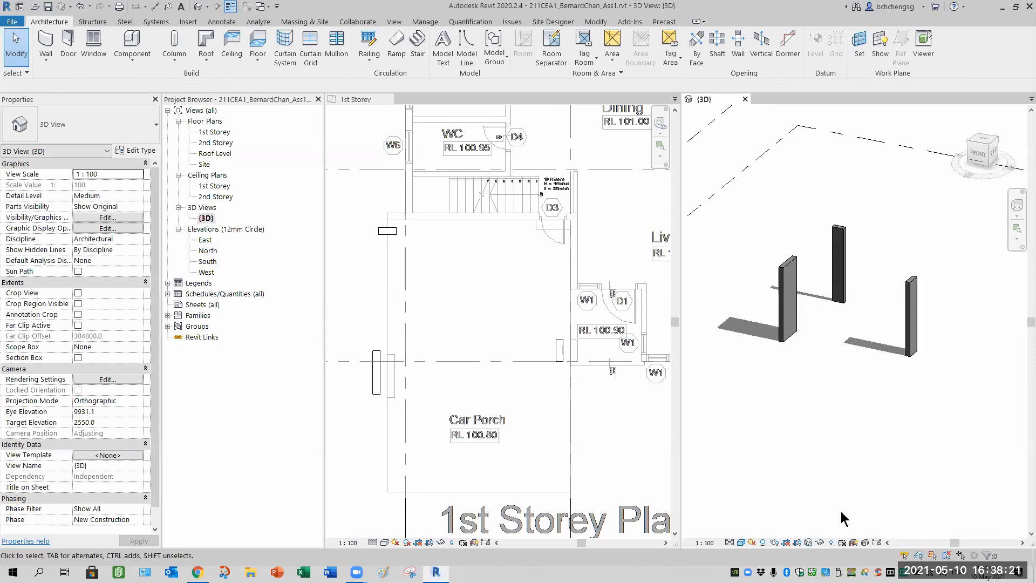
pyautogui.click(762, 543)
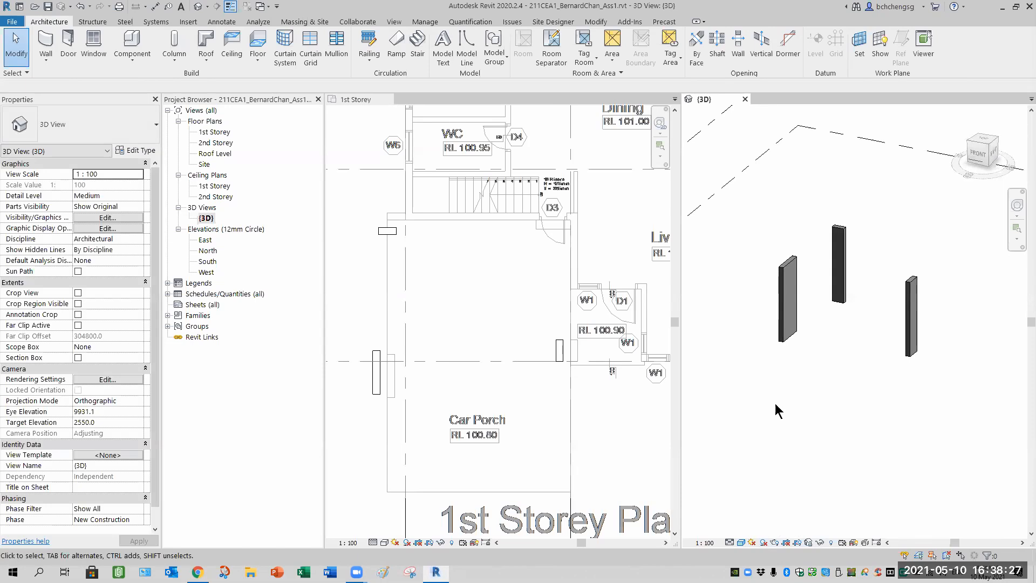
# Narrow the Project Browser to give the drawing views more room and set the 3D view's visual style to Consistent Colors.
pyautogui.moveTo(324, 292); pyautogui.dragTo(274, 292)
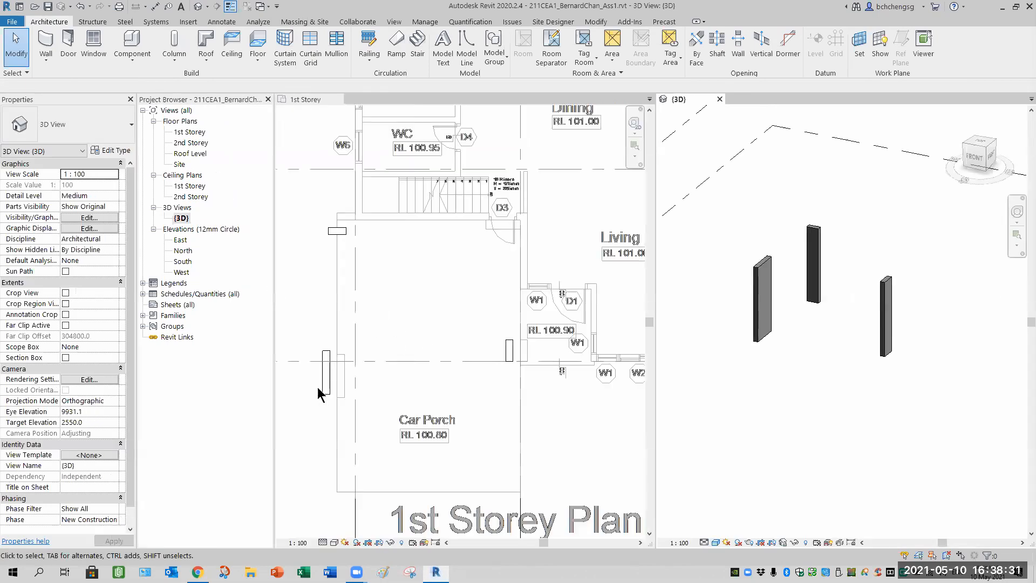
pyautogui.scroll(2, 319, 394)
pyautogui.click(379, 303)
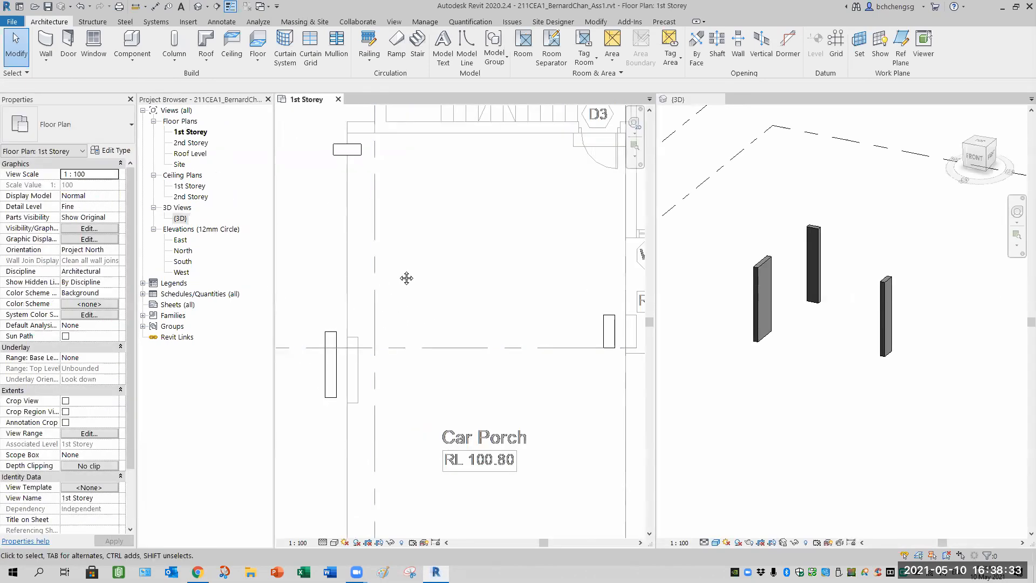
pyautogui.moveTo(404, 277); pyautogui.dragTo(458, 459, button='middle')
pyautogui.scroll(2, 360, 292)
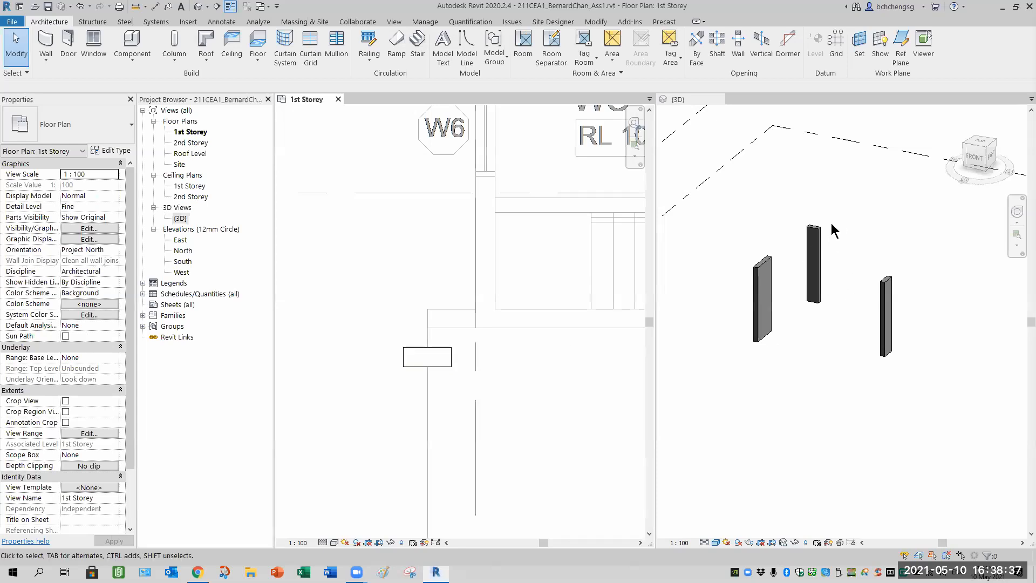
pyautogui.click(717, 543)
pyautogui.click(739, 507)
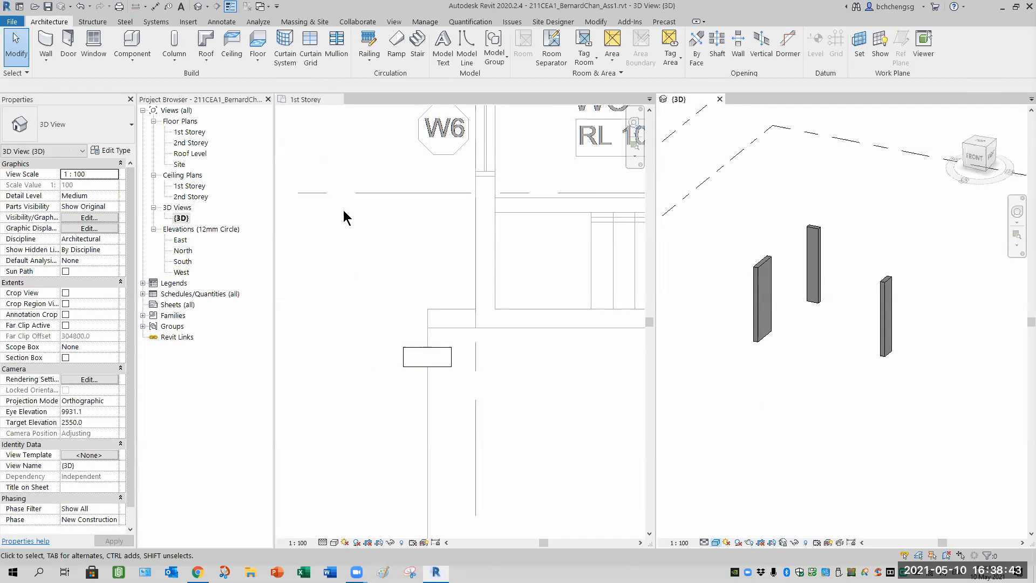
# Align the 200 x 500mm column below W6 with the upper edge of its outline in the imported plan and with grid A.
pyautogui.click(344, 351)
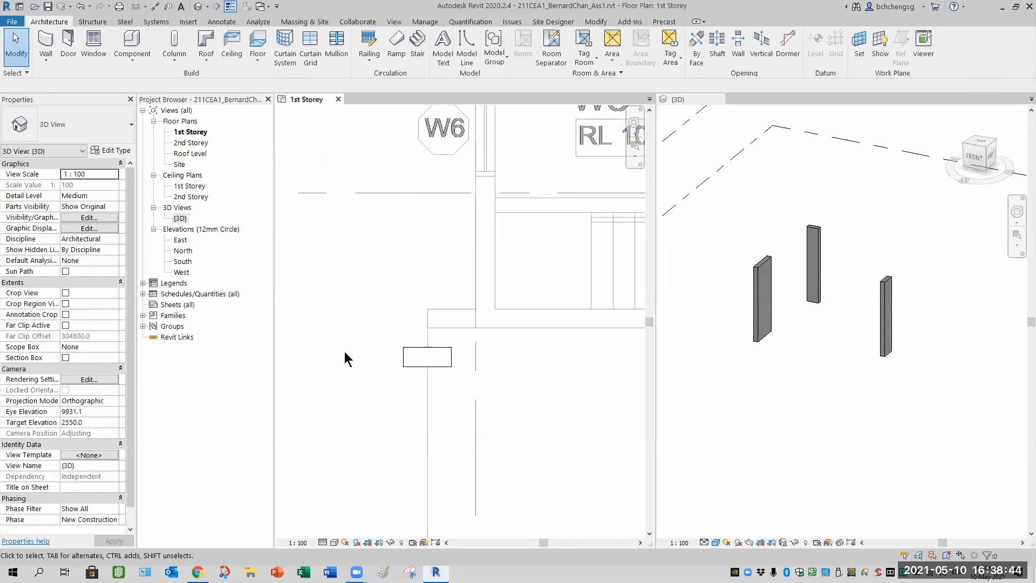
pyautogui.click(403, 365)
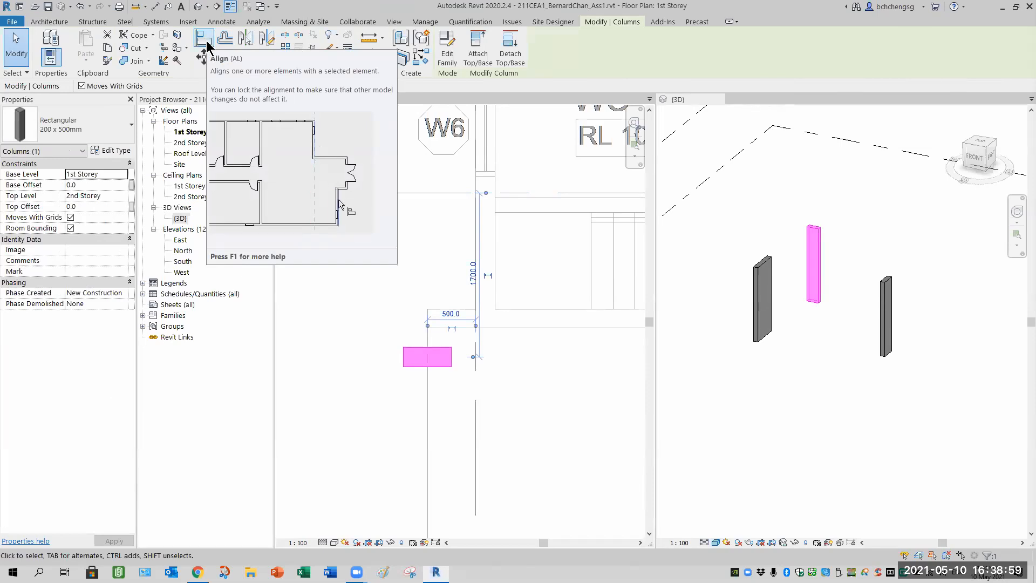
pyautogui.click(204, 40)
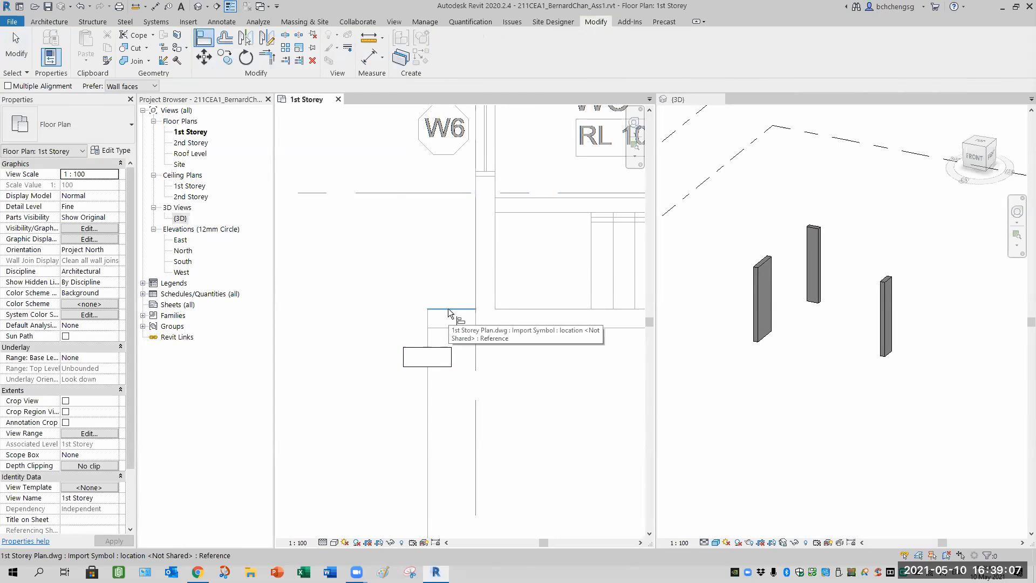
pyautogui.click(449, 311)
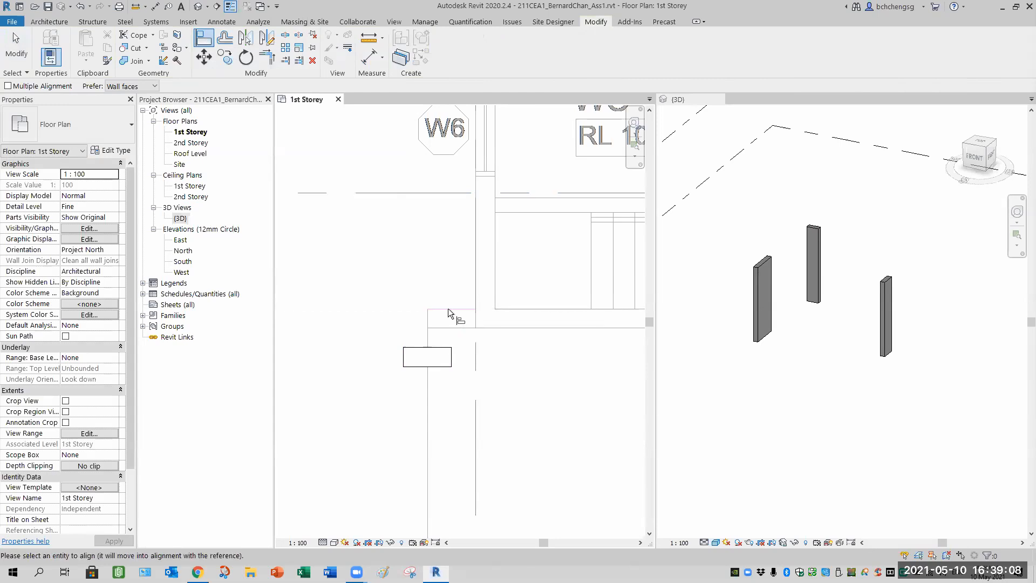
pyautogui.click(438, 347)
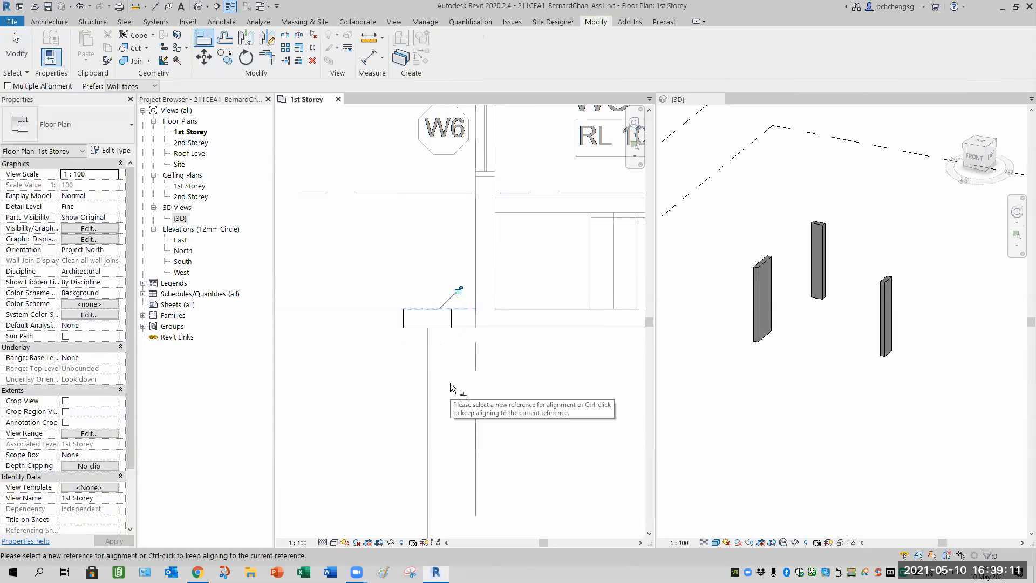
pyautogui.click(473, 322)
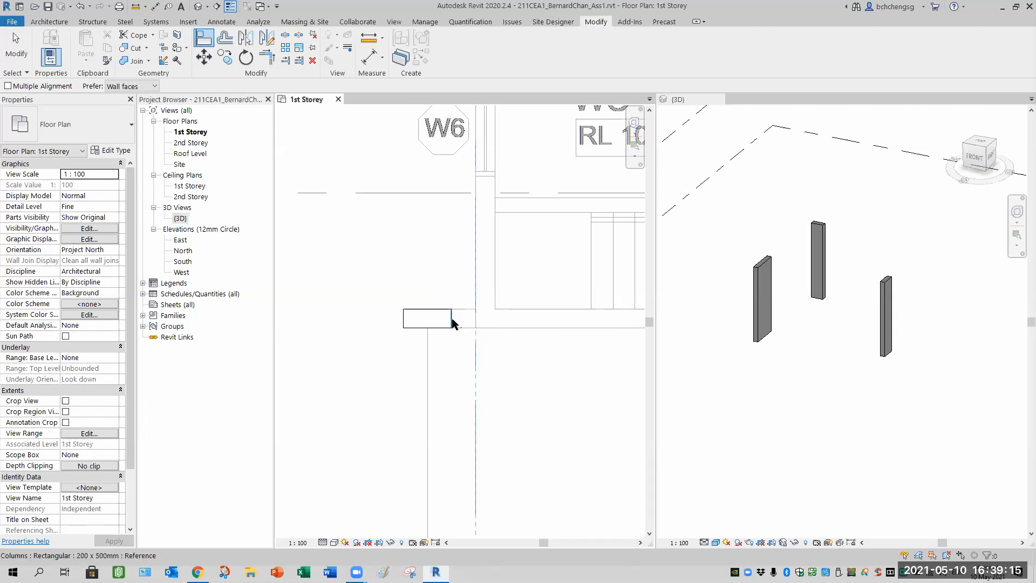
pyautogui.click(451, 319)
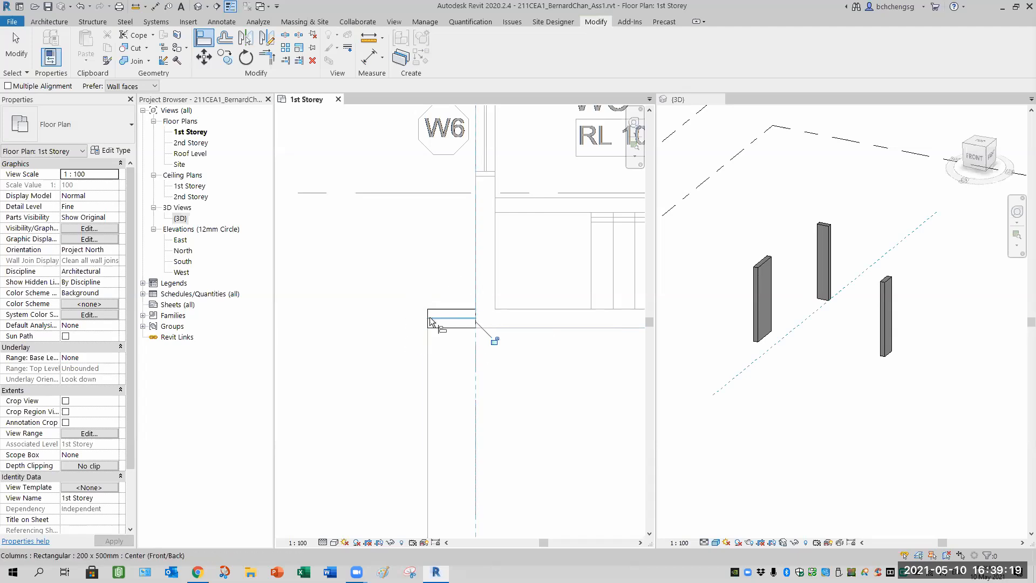
# Preview the Wireframe visual style in the 1st Storey plan and return it to Hidden Line.
pyautogui.moveTo(518, 405); pyautogui.dragTo(505, 437, button='middle')
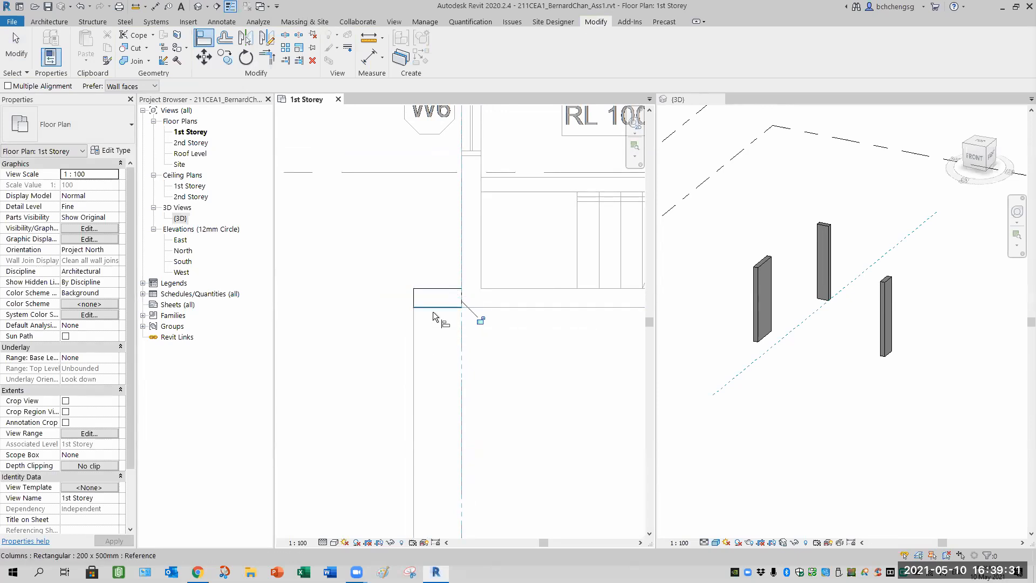
pyautogui.scroll(-1, 515, 330)
pyautogui.scroll(-2, 515, 330)
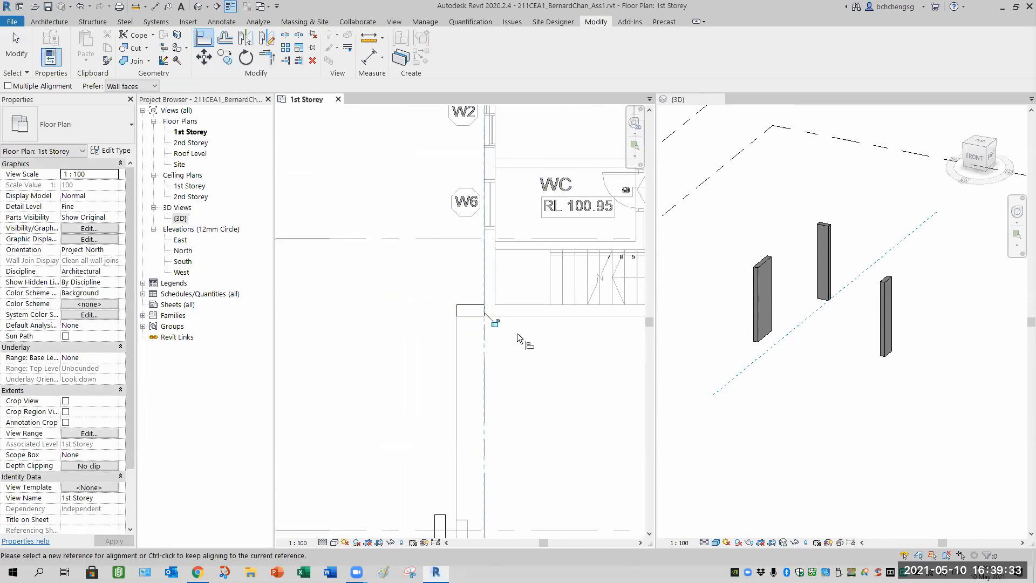
pyautogui.moveTo(470, 342); pyautogui.dragTo(475, 366, button='middle')
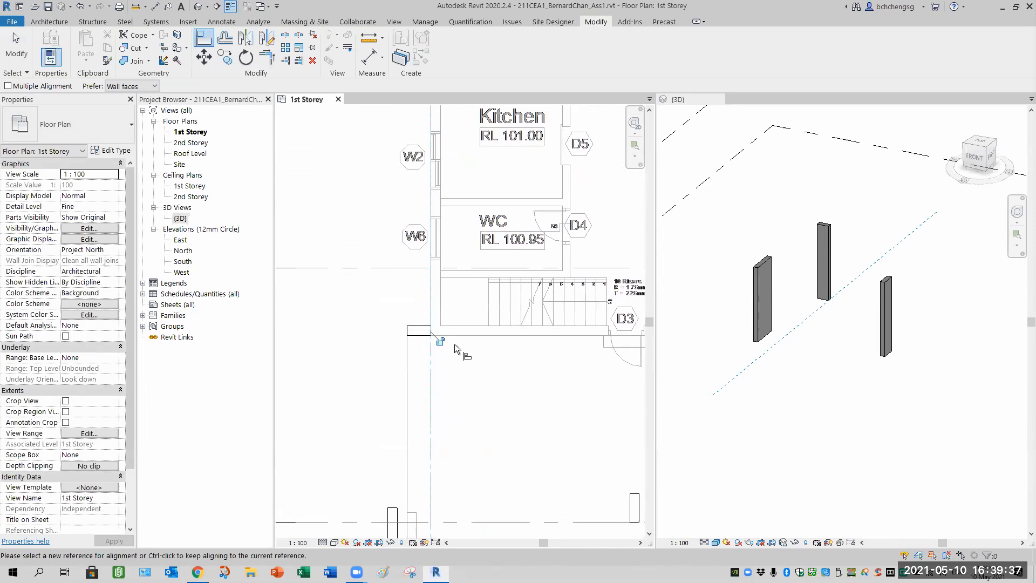
pyautogui.click(333, 542)
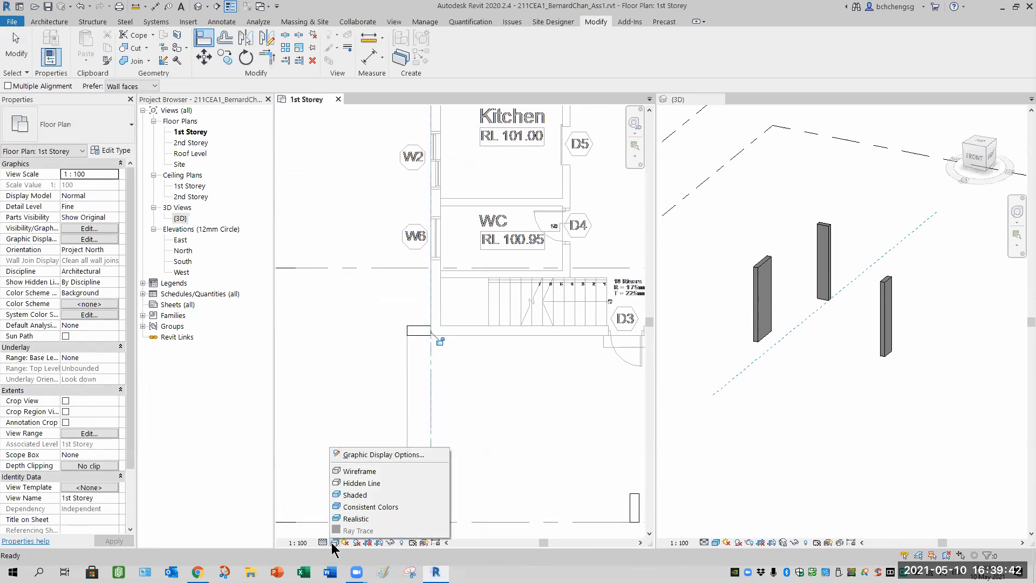
pyautogui.click(348, 473)
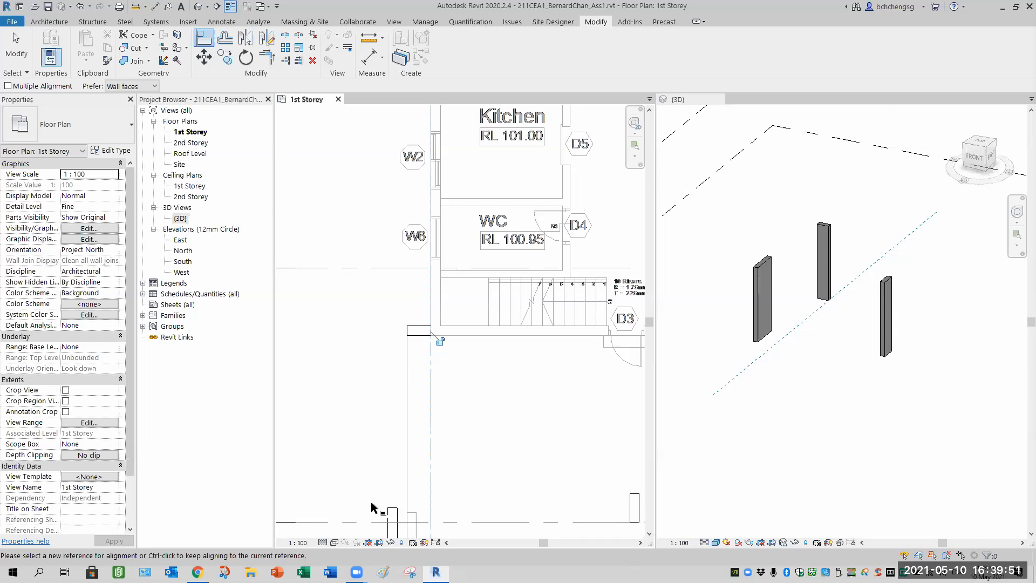
pyautogui.click(335, 542)
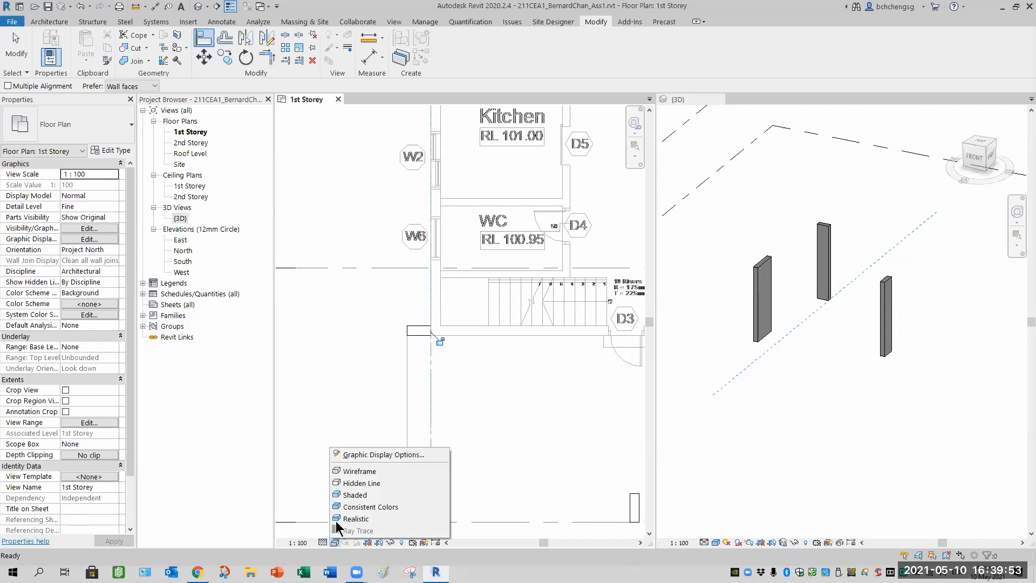
pyautogui.click(359, 483)
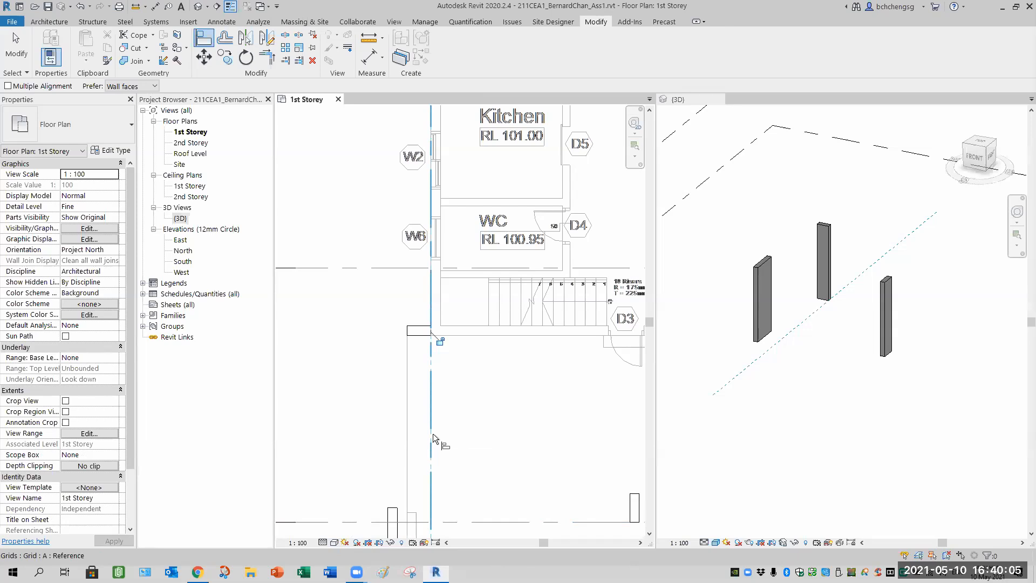
# Align the upper and right edges of the 200 x 1200mm column with its outline in the imported plan.
pyautogui.moveTo(461, 483); pyautogui.dragTo(434, 383, button='middle')
pyautogui.scroll(5, 367, 468)
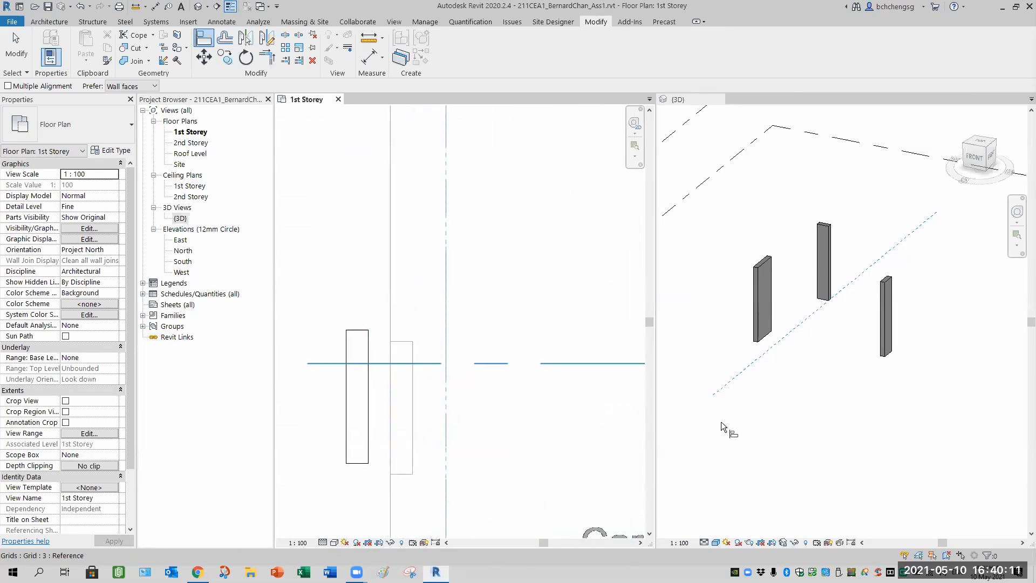
pyautogui.click(400, 345)
pyautogui.click(355, 331)
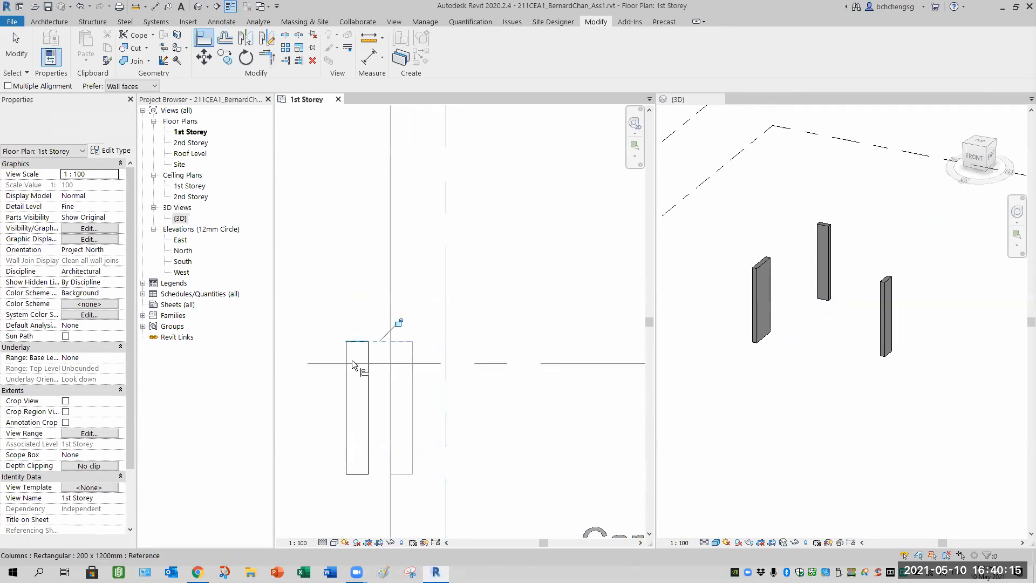
pyautogui.click(412, 413)
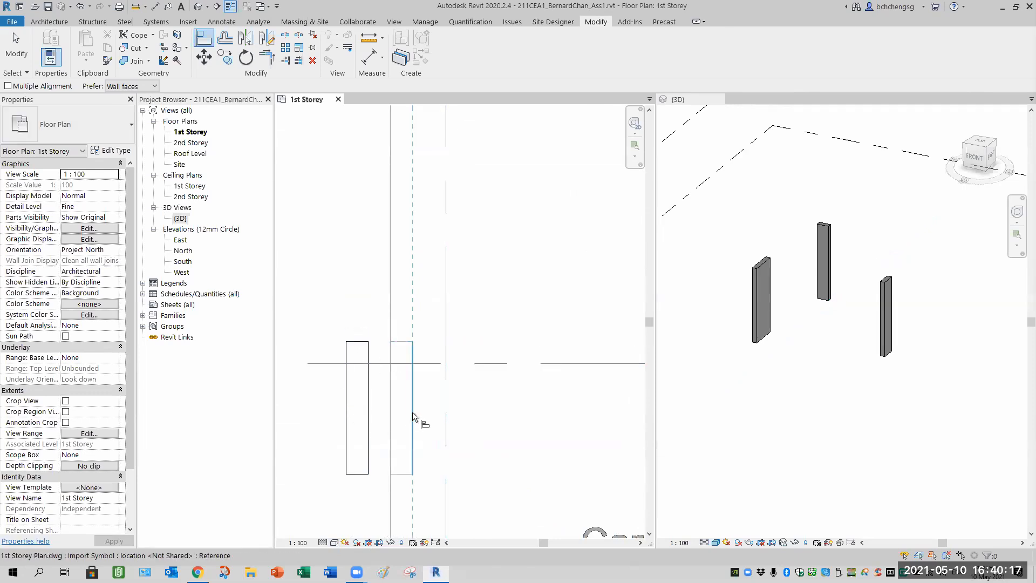
pyautogui.click(370, 409)
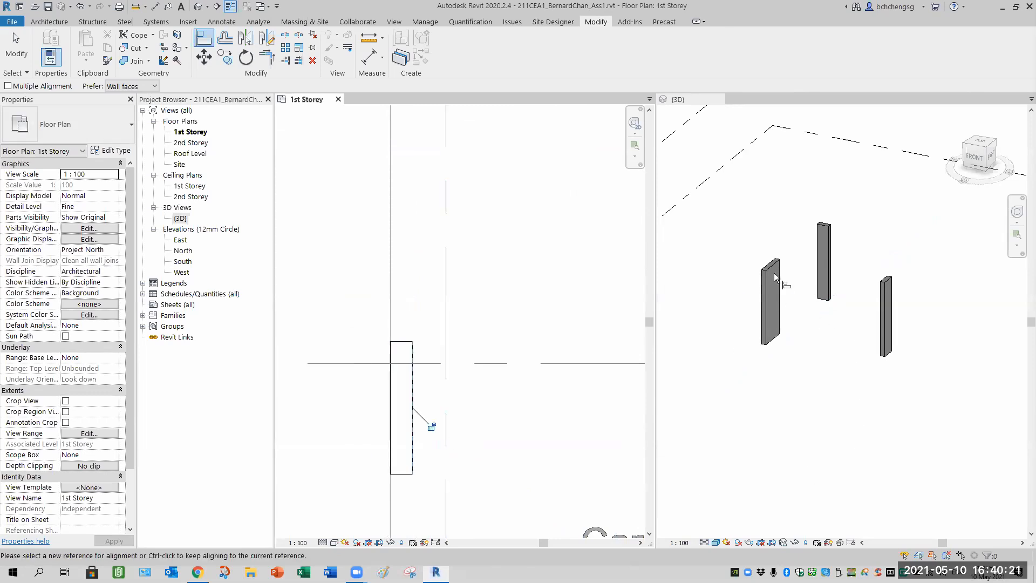
# Align the upper and right edges of the 200 x 600mm column with its outline beside the entrance in the imported plan.
pyautogui.scroll(-5, 529, 404)
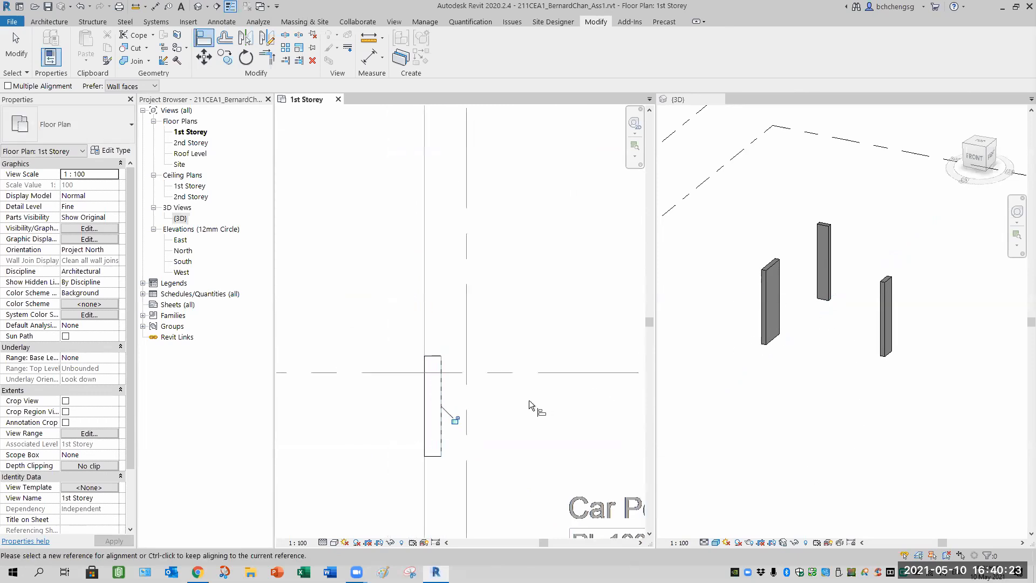
pyautogui.scroll(5, 561, 404)
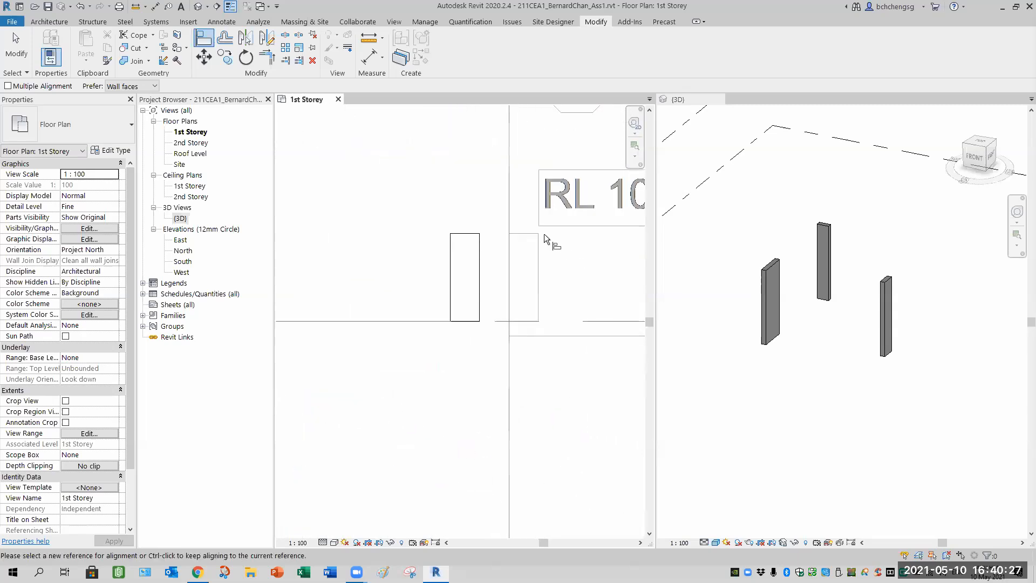
pyautogui.click(523, 232)
pyautogui.click(462, 267)
pyautogui.click(538, 262)
pyautogui.click(480, 268)
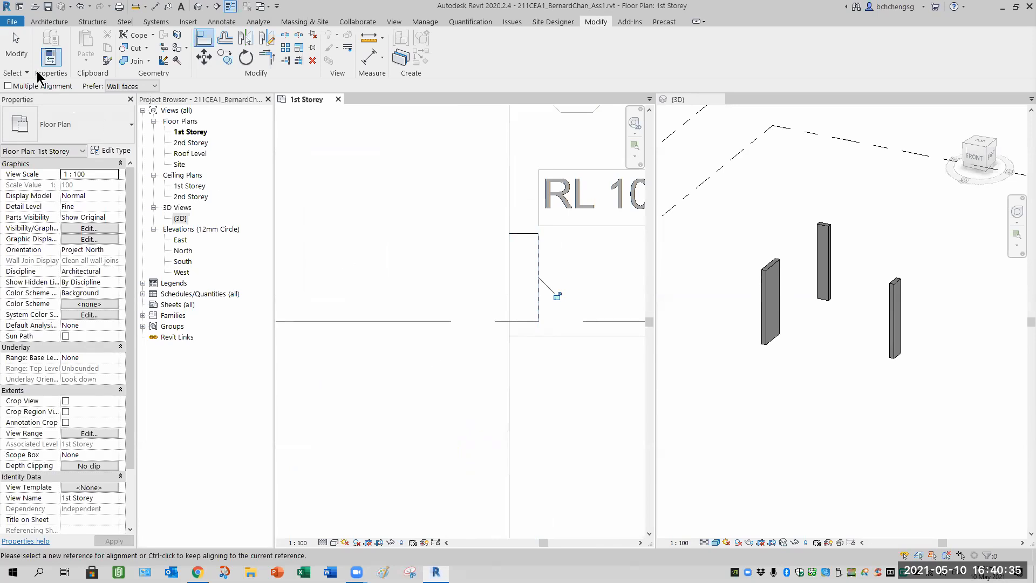
pyautogui.click(16, 47)
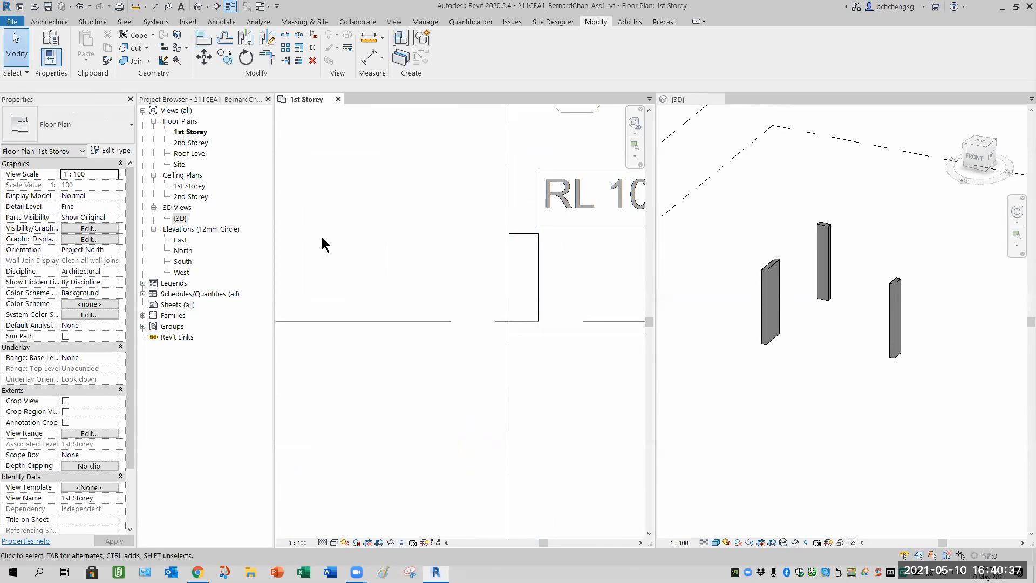
# Examine the positions of the three aligned car porch columns in the 1st Storey plan and the 3D view.
pyautogui.scroll(-4, 354, 281)
pyautogui.scroll(-1, 396, 325)
pyautogui.moveTo(402, 332); pyautogui.dragTo(471, 390, button='middle')
pyautogui.scroll(-1, 504, 380)
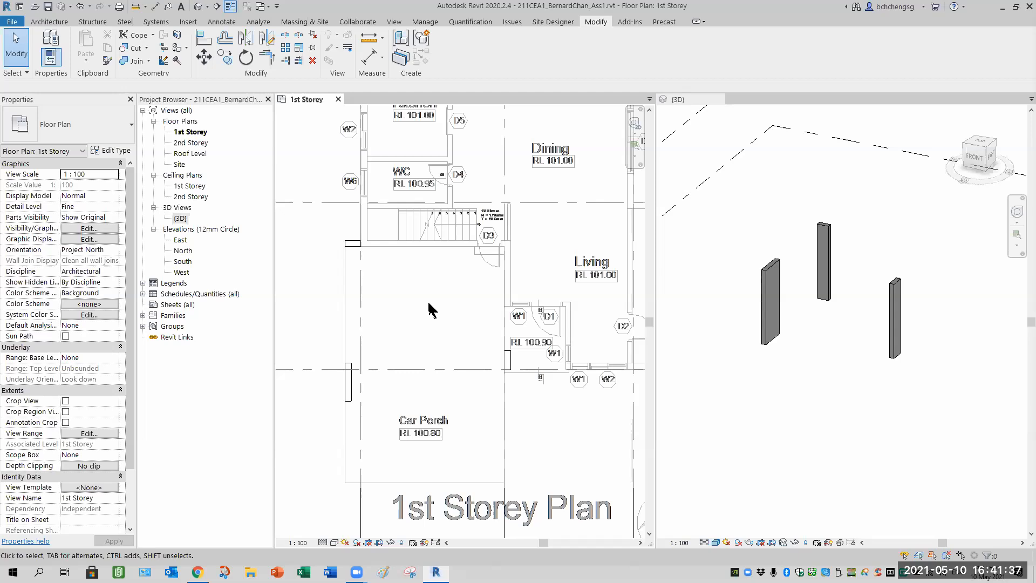
pyautogui.scroll(-1, 429, 303)
pyautogui.moveTo(429, 304); pyautogui.dragTo(391, 336, button='middle')
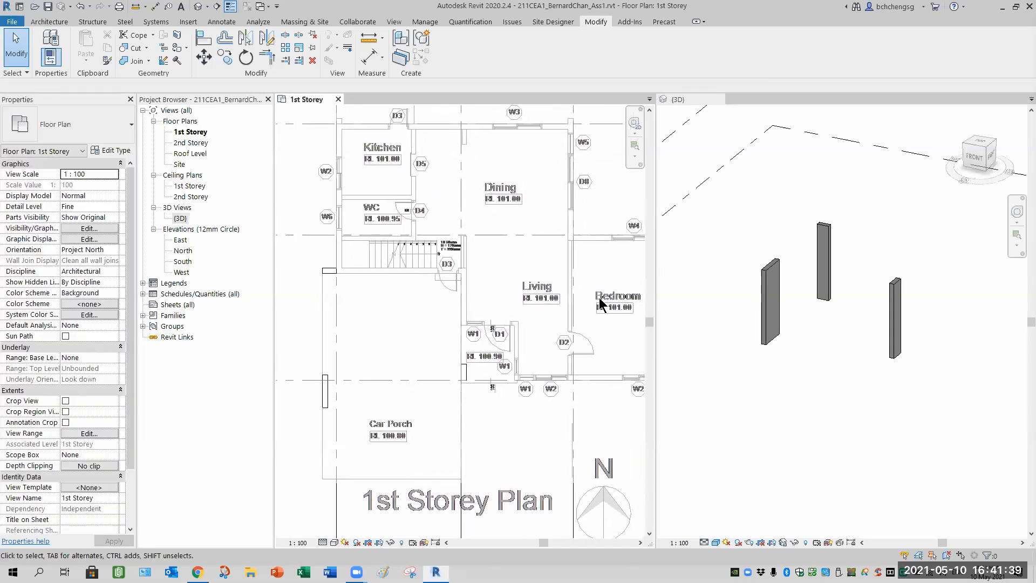
pyautogui.click(807, 334)
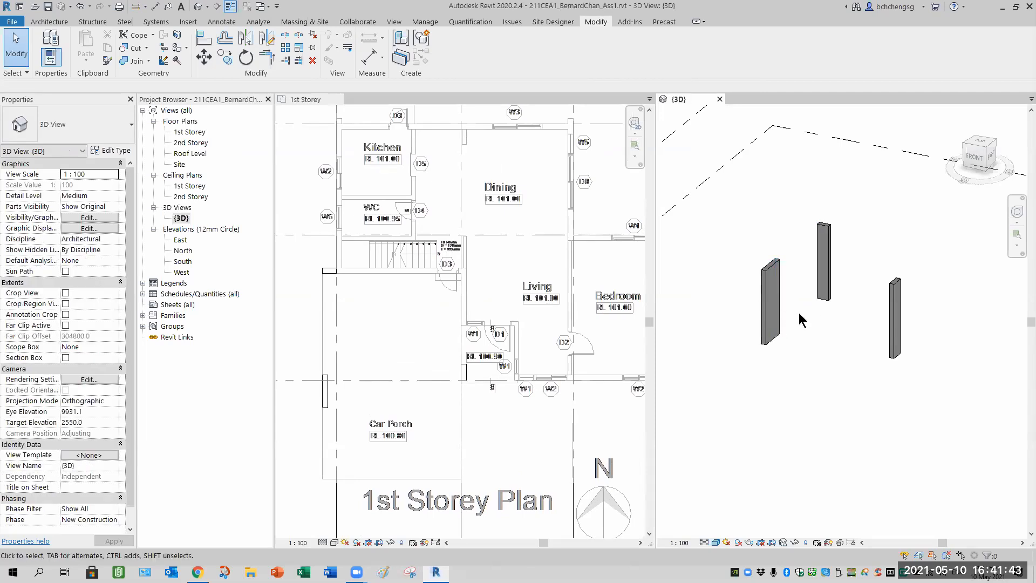
pyautogui.scroll(2, 812, 332)
pyautogui.moveTo(812, 332); pyautogui.dragTo(792, 342, button='middle')
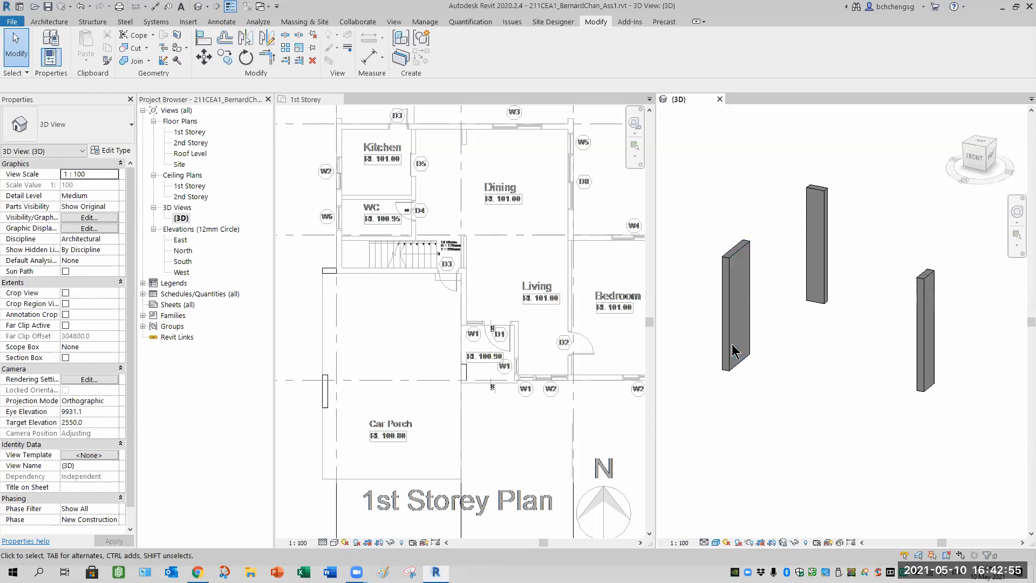
pyautogui.scroll(-2, 790, 355)
pyautogui.moveTo(805, 391); pyautogui.dragTo(798, 416, button='middle')
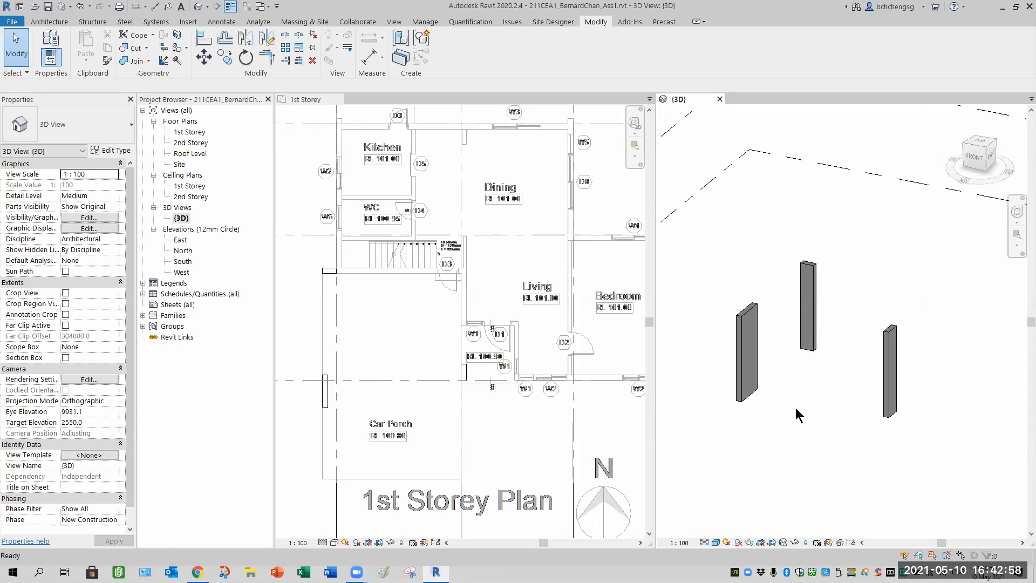
# Search the project materials for "conc" and choose Concrete, Cast In Situ as the material of the 200 x 1200mm column type.
pyautogui.click(749, 318)
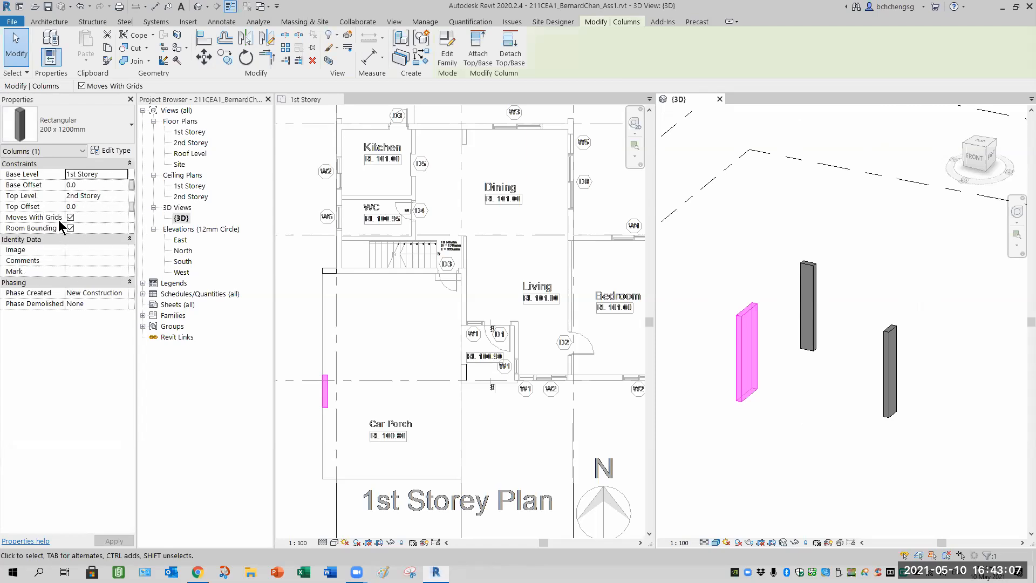
pyautogui.click(112, 152)
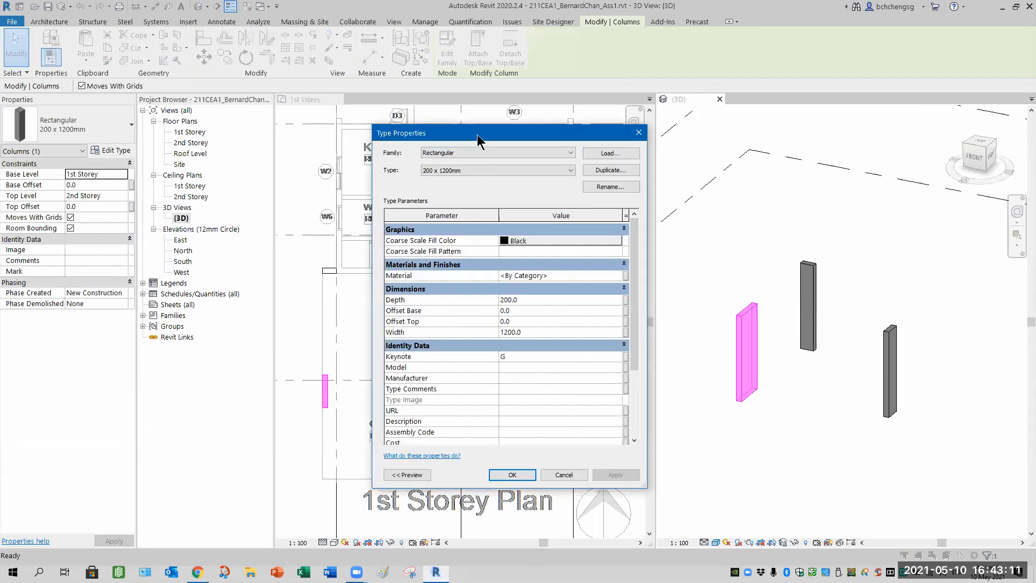
pyautogui.moveTo(478, 139); pyautogui.dragTo(437, 130)
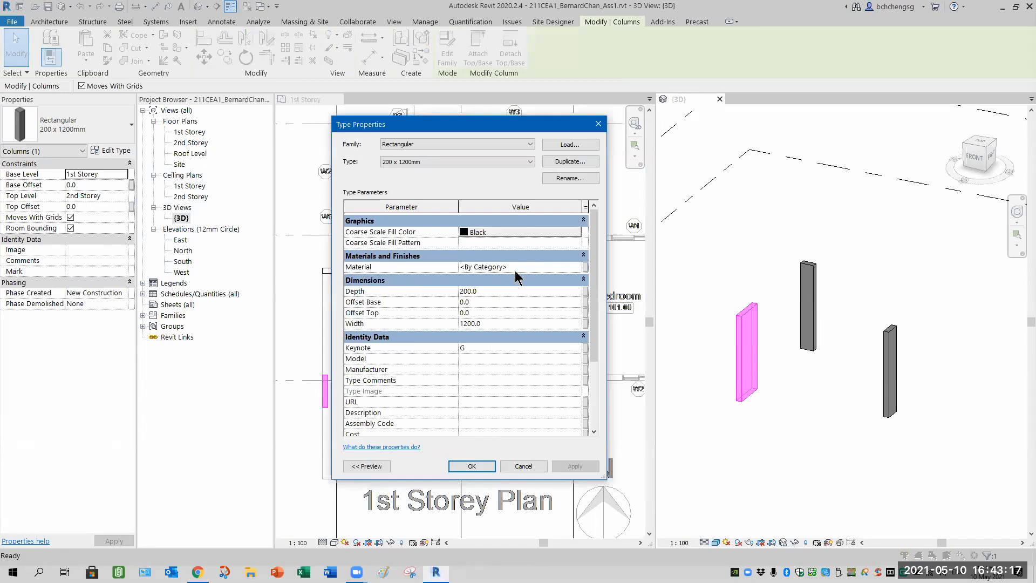
pyautogui.click(581, 268)
pyautogui.click(578, 267)
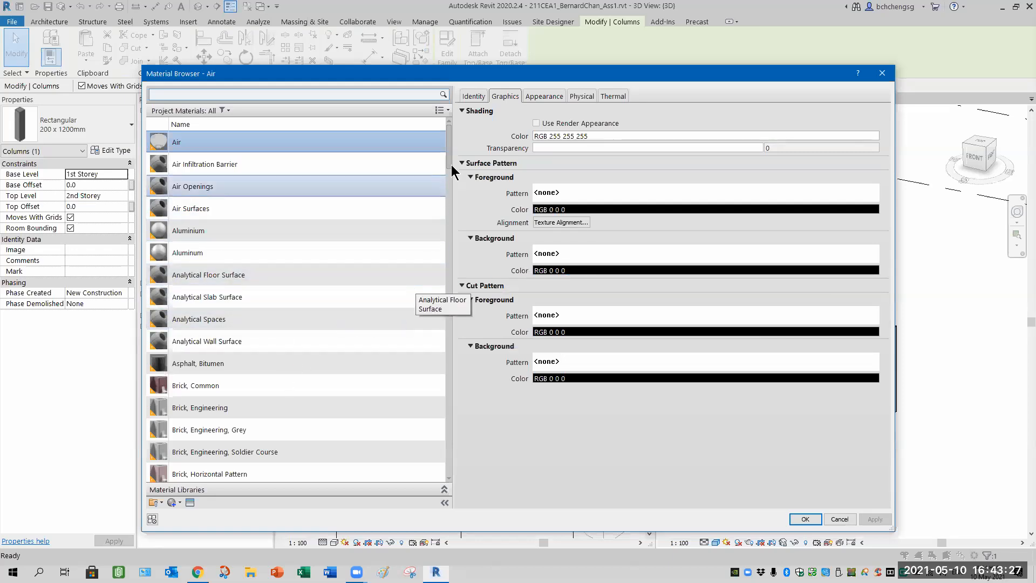
pyautogui.moveTo(449, 169)
pyautogui.mouseDown()
pyautogui.moveTo(448, 181)
pyautogui.moveTo(445, 155)
pyautogui.mouseUp()
pyautogui.click(199, 94)
pyautogui.write('conc')
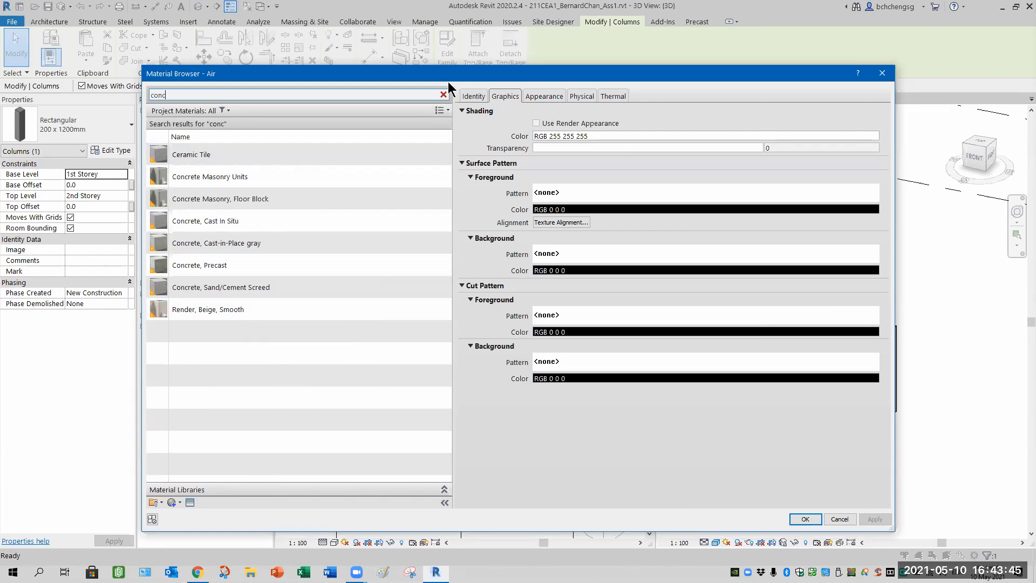
pyautogui.moveTo(448, 81); pyautogui.dragTo(446, 65)
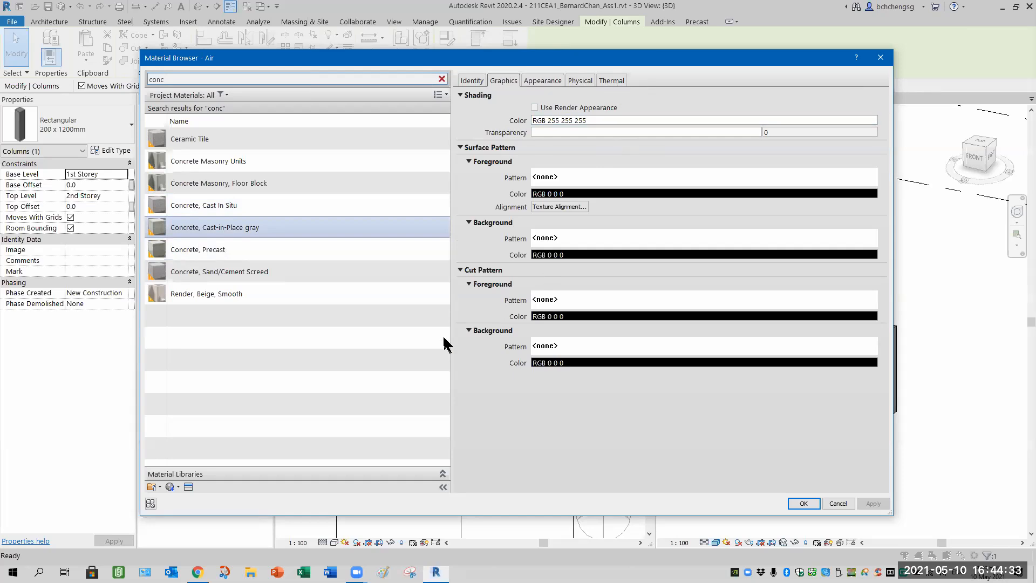
pyautogui.click(260, 274)
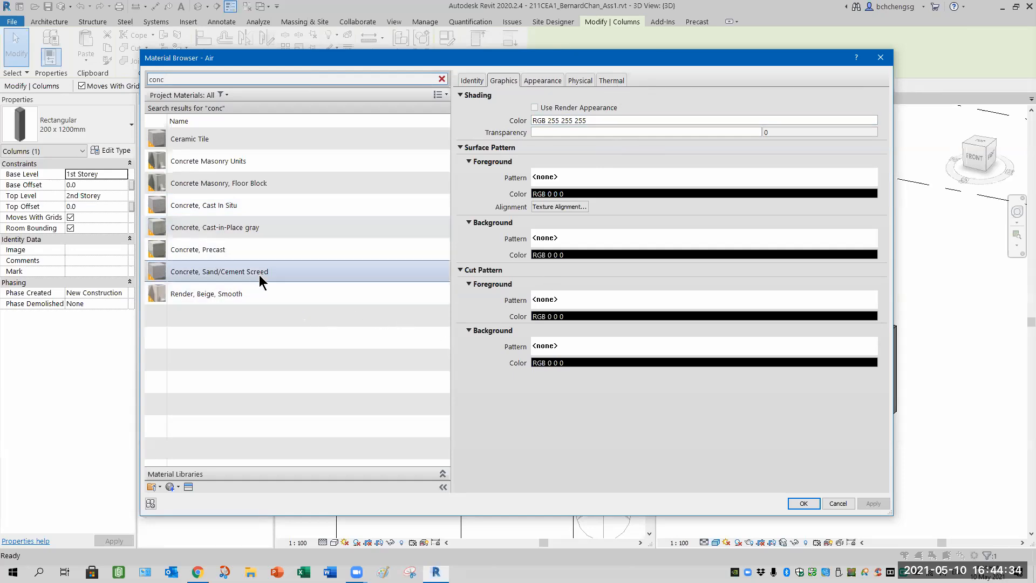
pyautogui.click(209, 208)
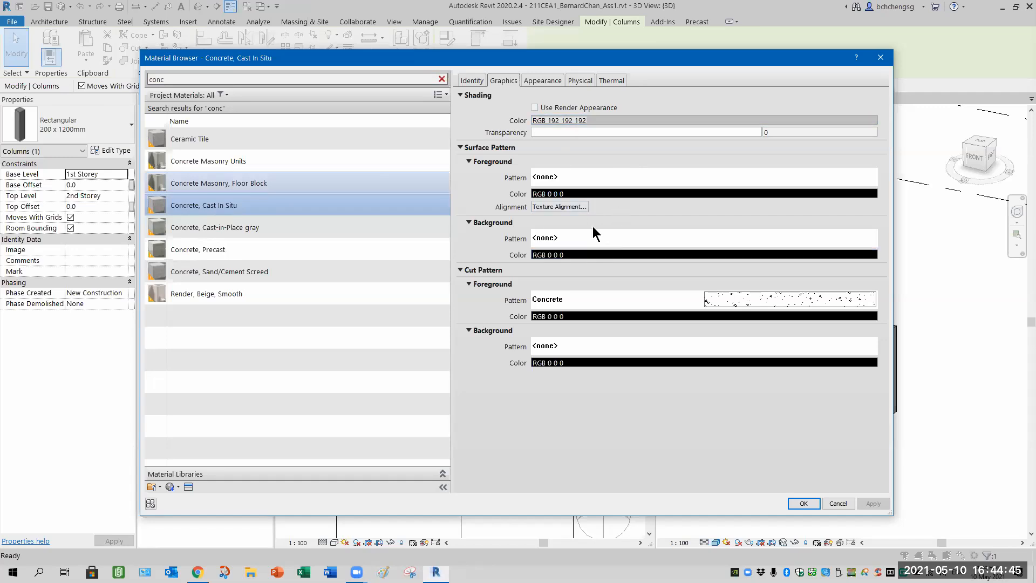
# Set the Concrete, Cast In Situ shading colour to white (RGB 255 255 255) and apply the material to the 200 x 1200mm column type.
pyautogui.click(625, 121)
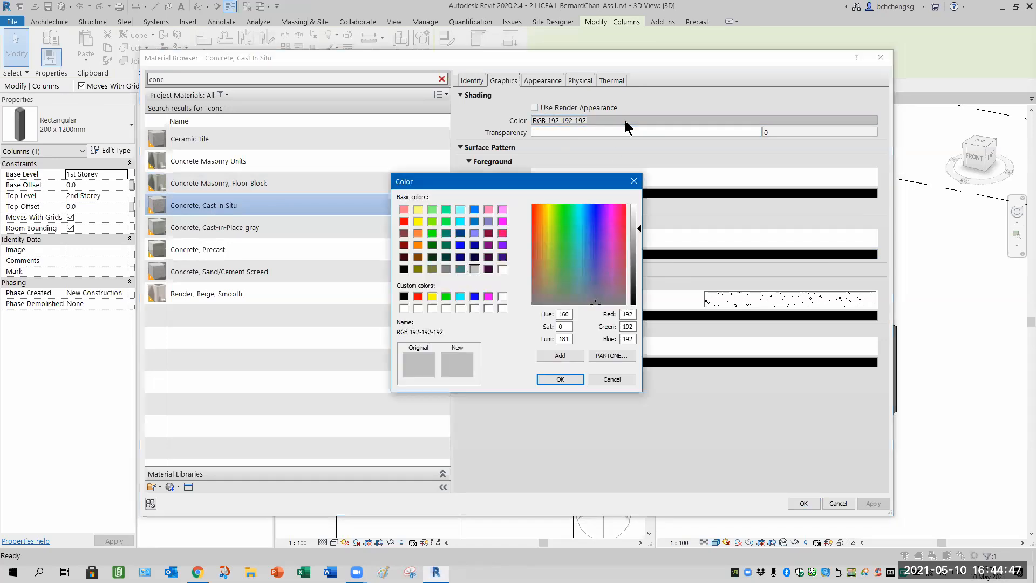
pyautogui.click(502, 269)
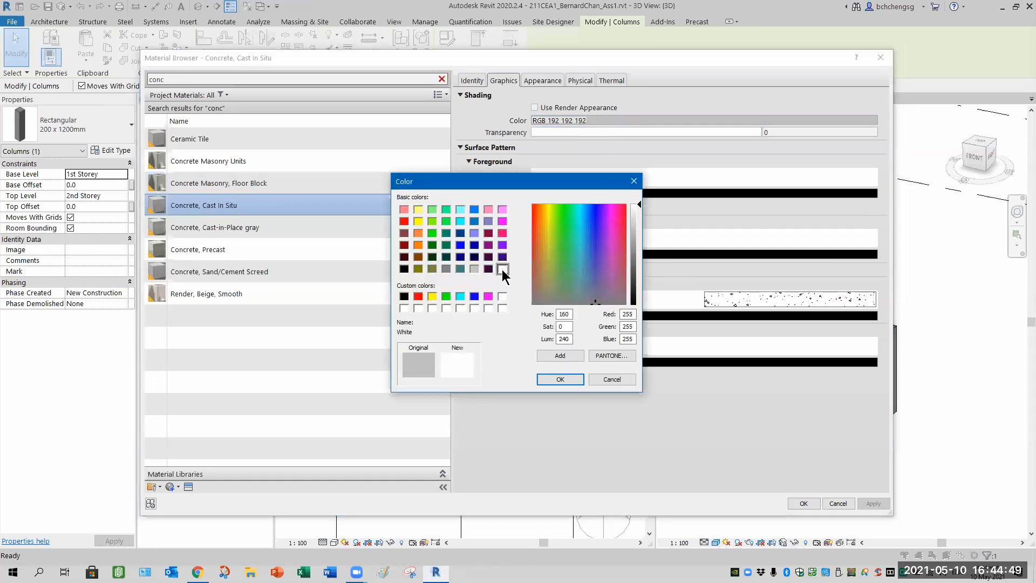
pyautogui.click(567, 379)
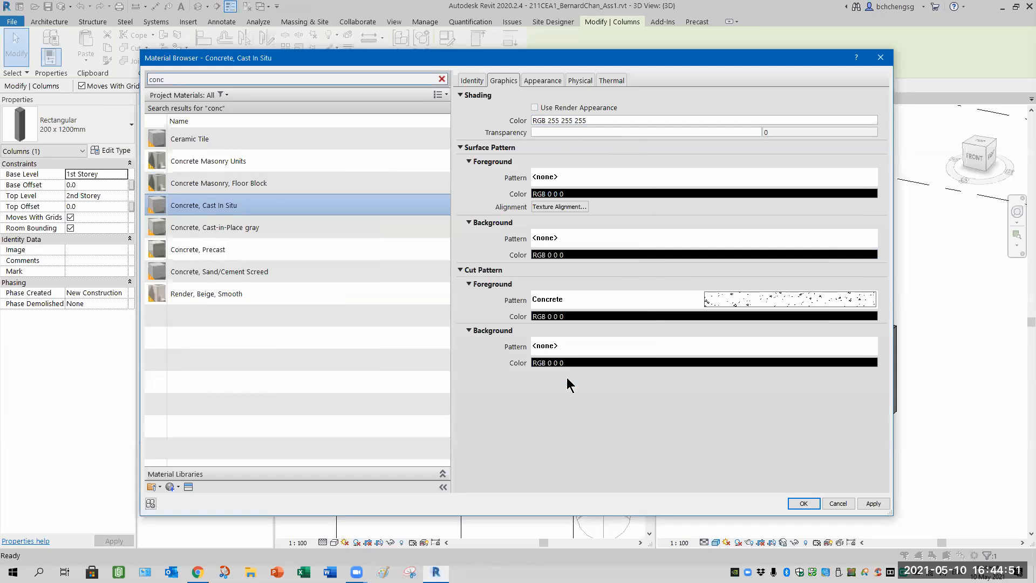
pyautogui.click(872, 504)
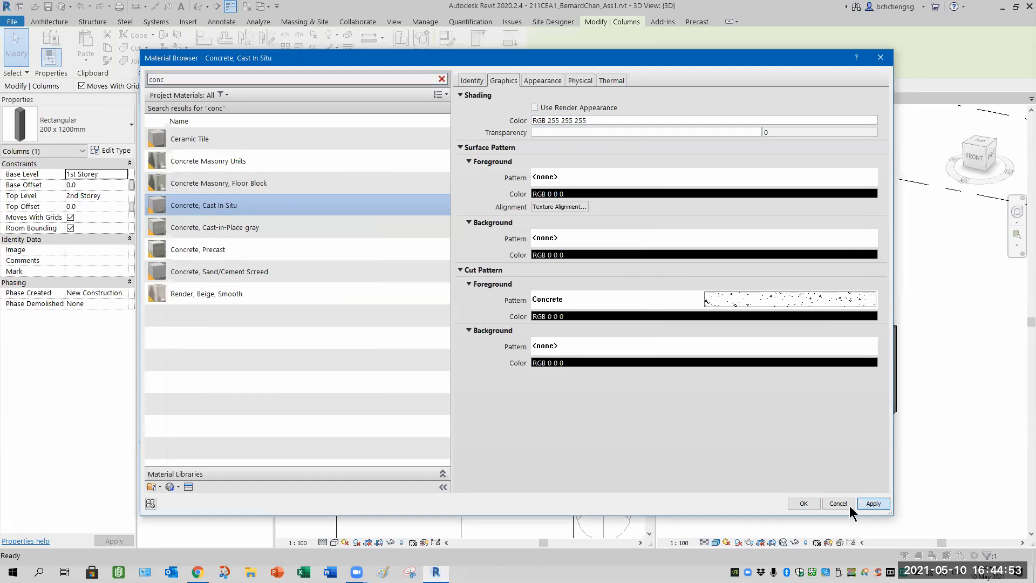
pyautogui.click(803, 504)
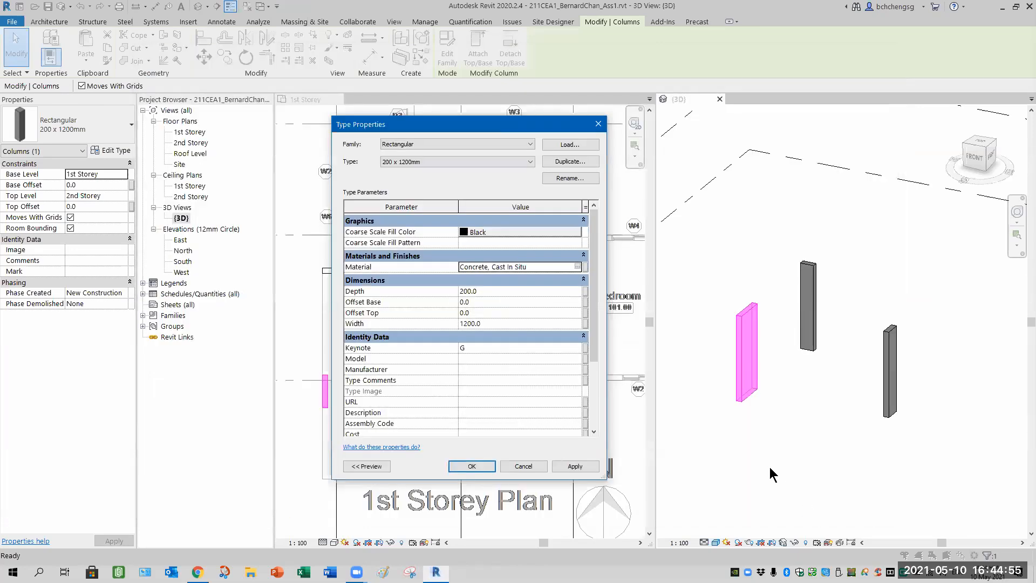
pyautogui.click(575, 467)
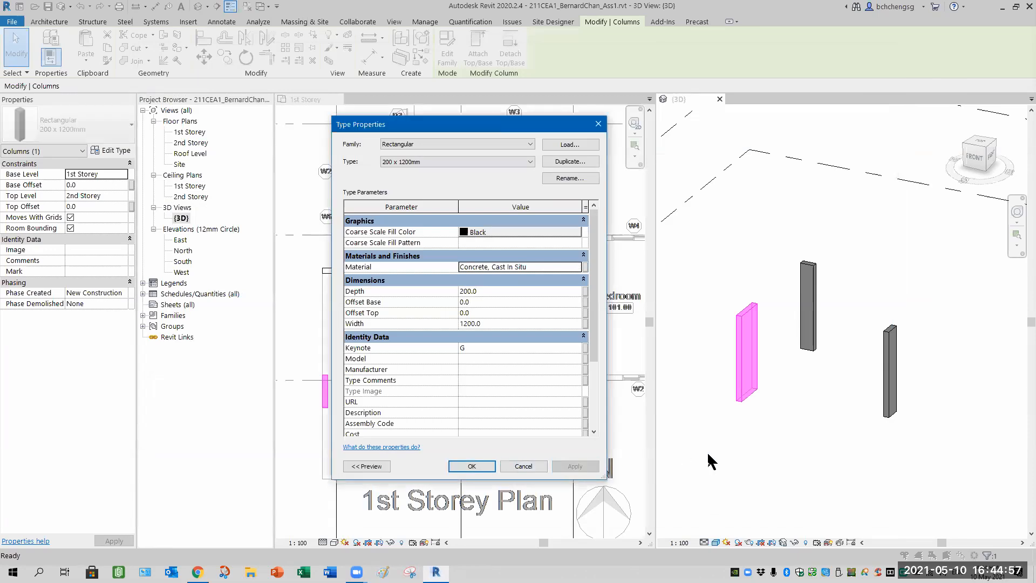
pyautogui.click(472, 465)
pyautogui.click(747, 445)
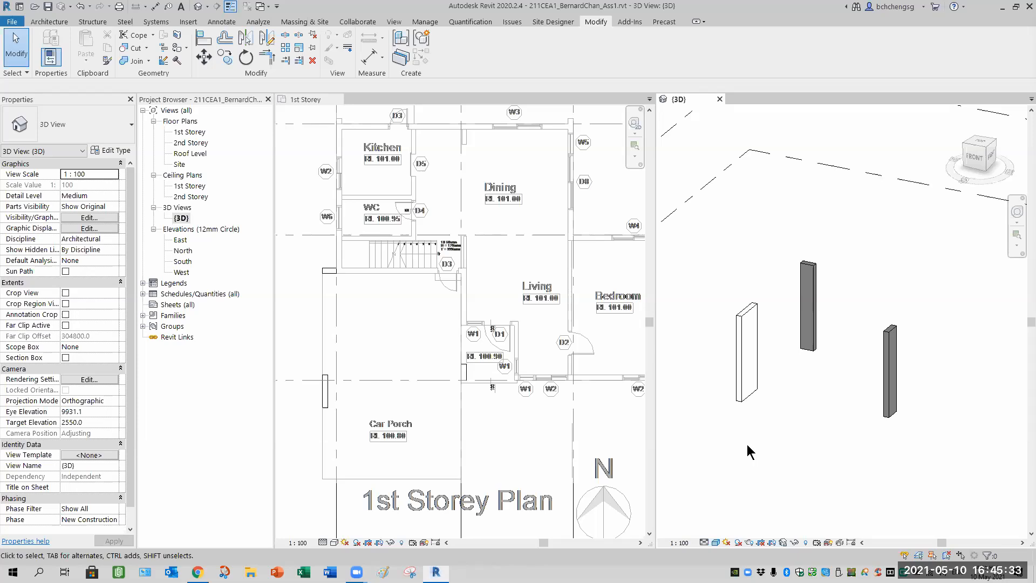
# Assign the Concrete, Cast In Situ material to the 200 x 500mm column type.
pyautogui.click(814, 278)
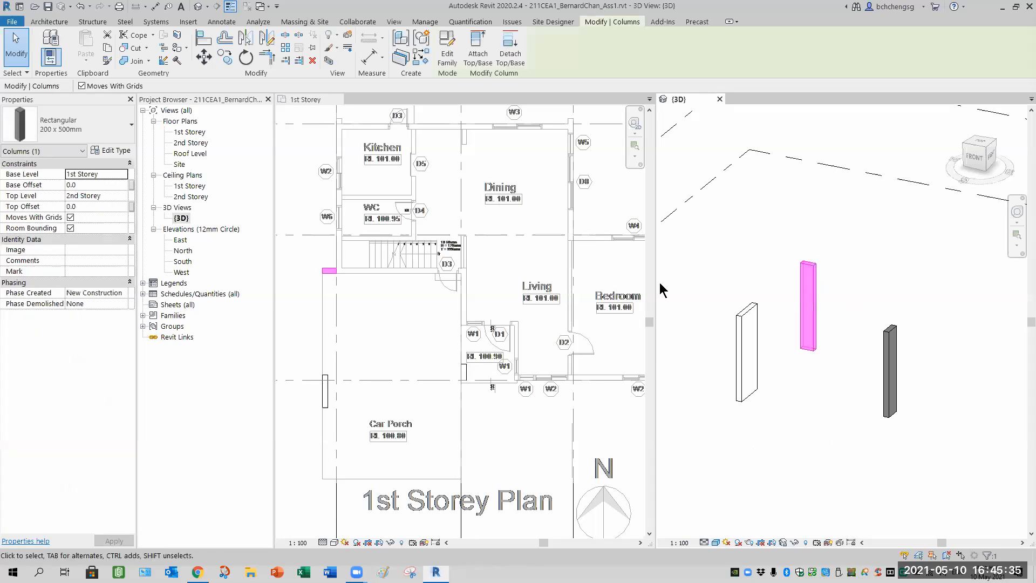
pyautogui.click(110, 151)
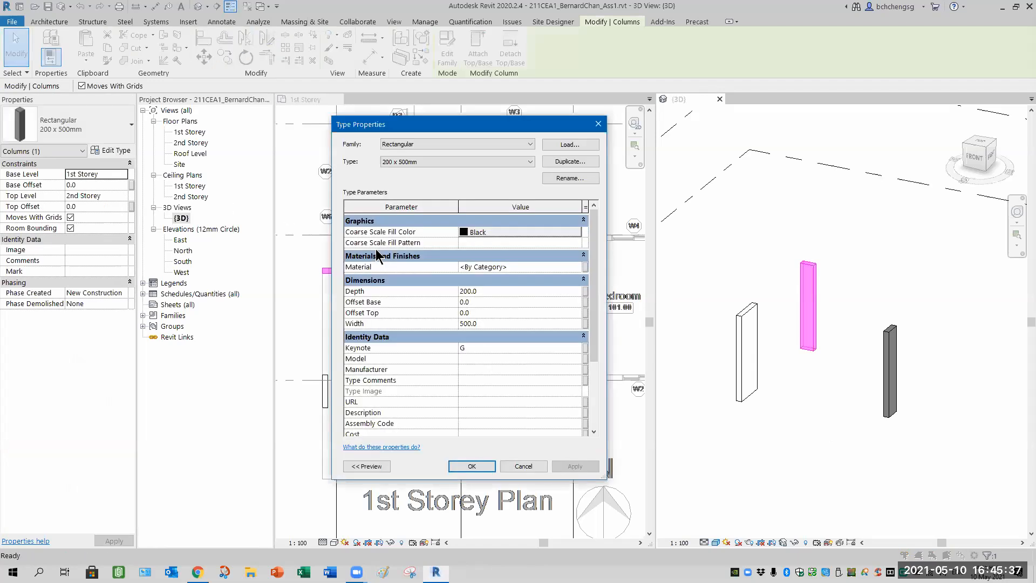
pyautogui.click(577, 267)
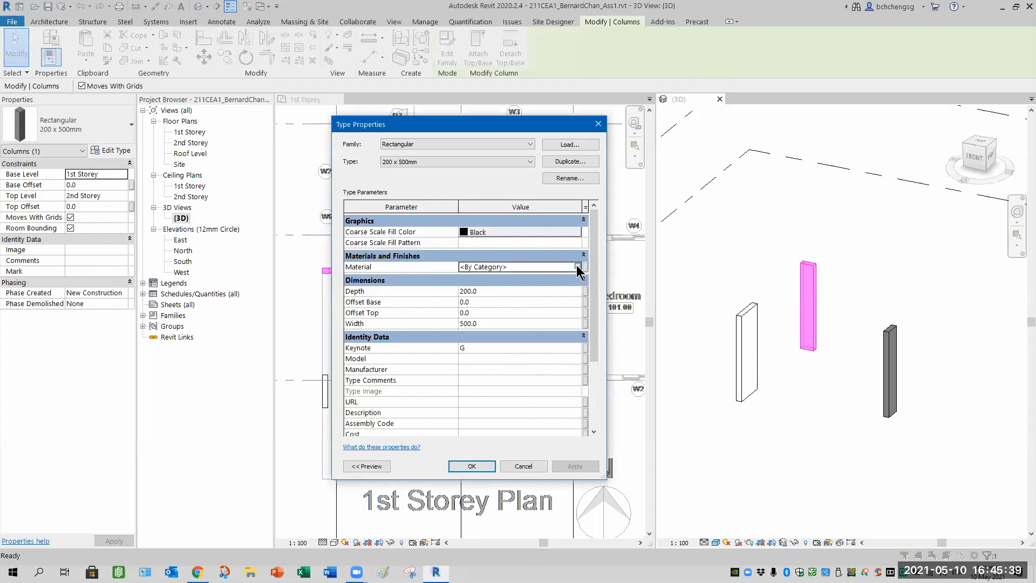
pyautogui.click(577, 267)
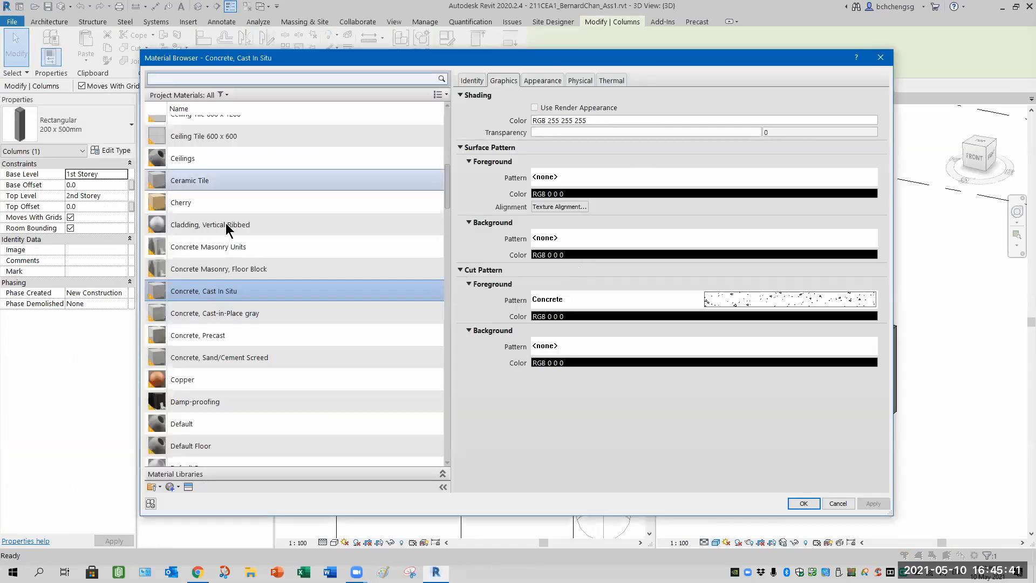
pyautogui.click(232, 292)
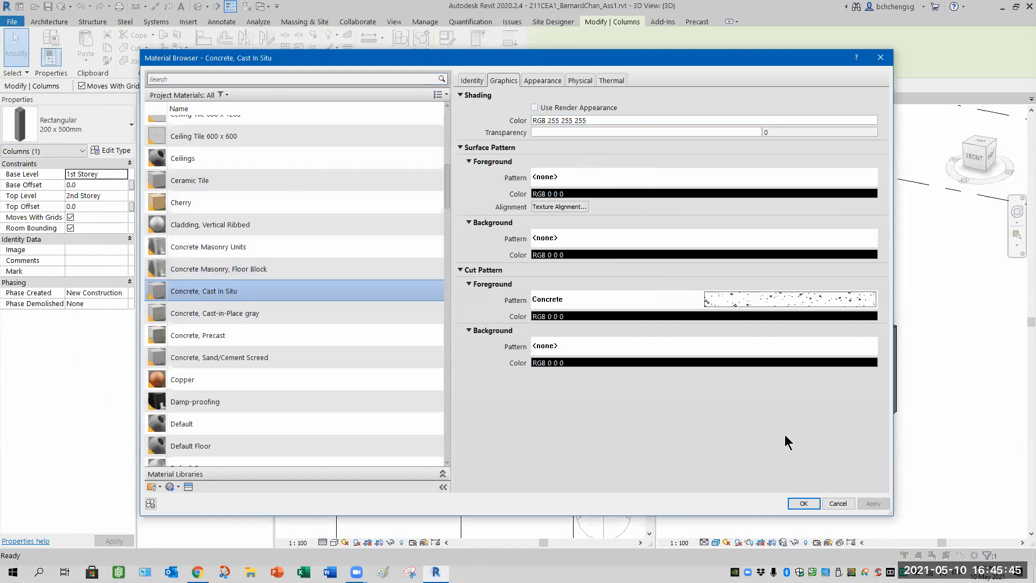
pyautogui.click(803, 505)
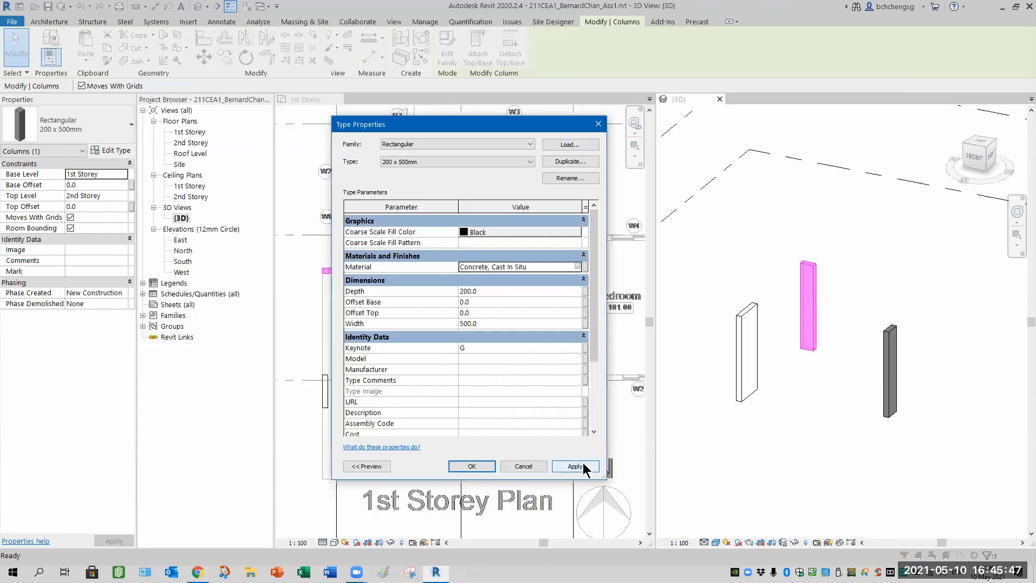
pyautogui.click(575, 466)
pyautogui.click(467, 467)
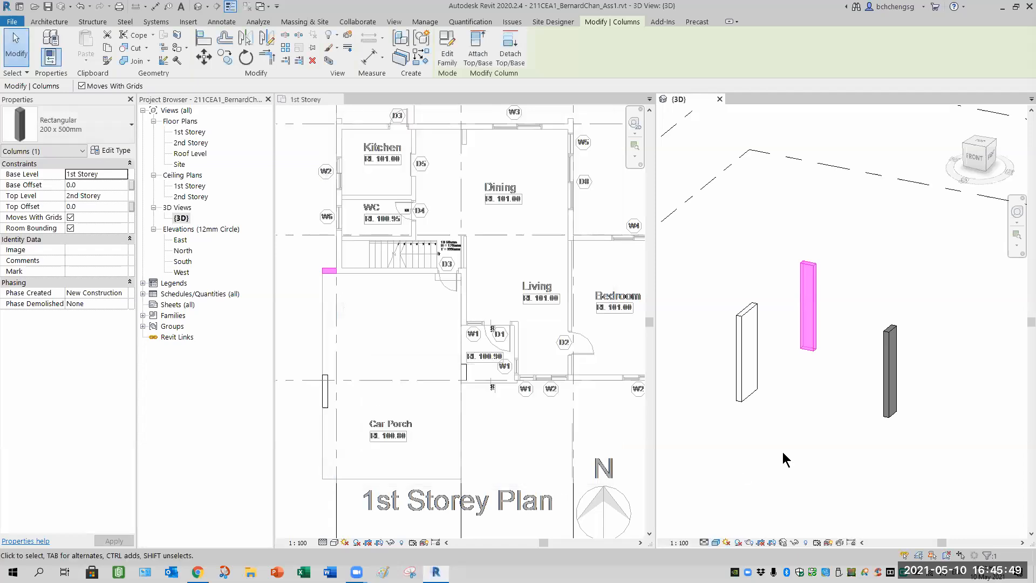
pyautogui.click(784, 452)
# Assign the Concrete, Cast In Situ material to the 200 x 600mm column type.
pyautogui.click(889, 400)
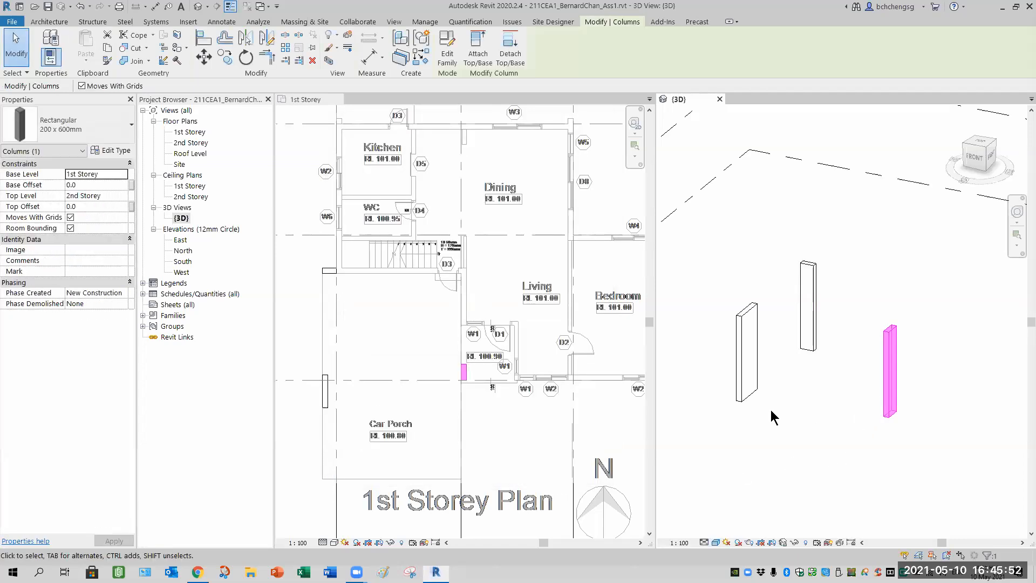
pyautogui.click(102, 151)
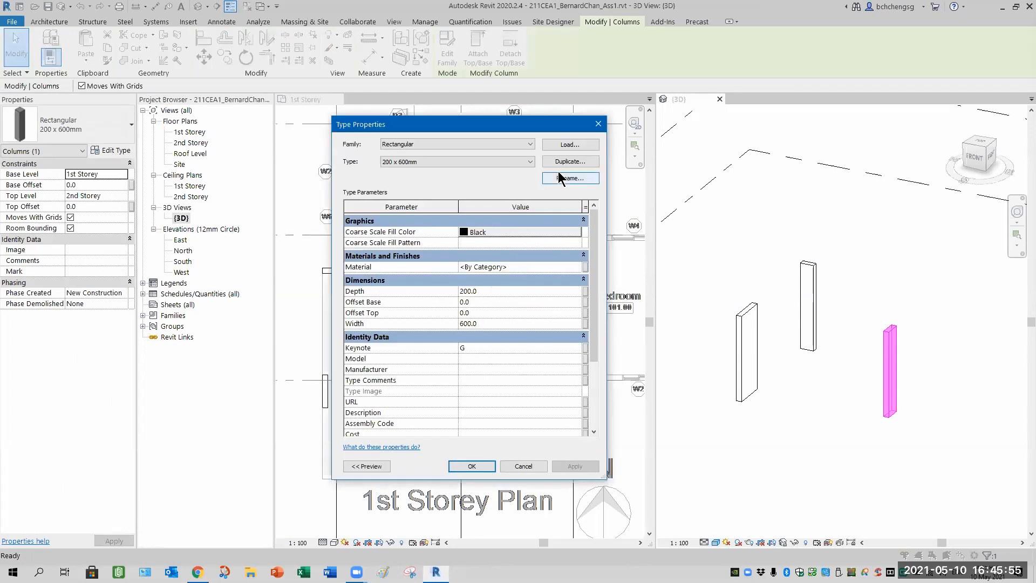
pyautogui.click(570, 268)
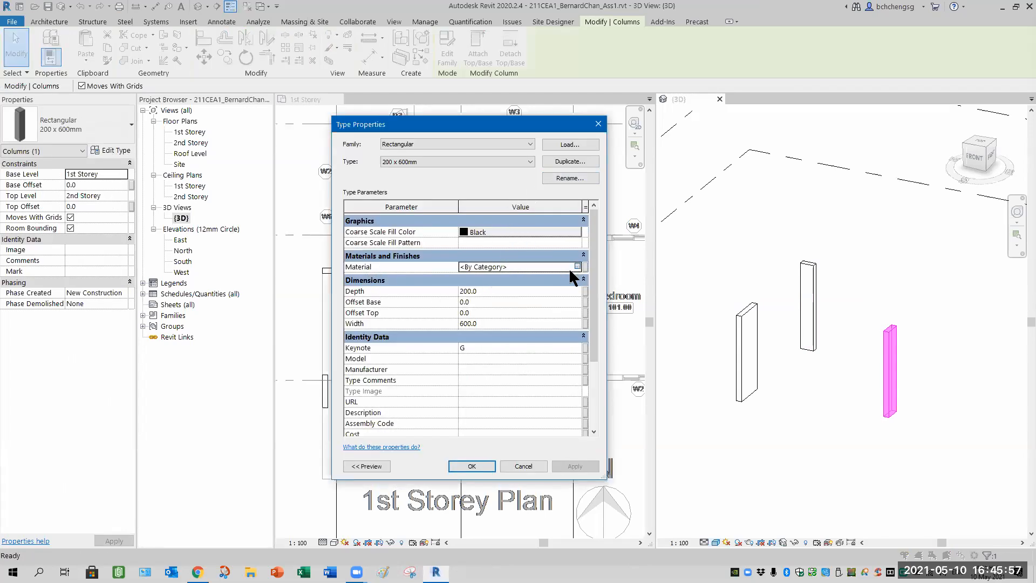
pyautogui.click(575, 267)
pyautogui.click(216, 291)
pyautogui.click(791, 504)
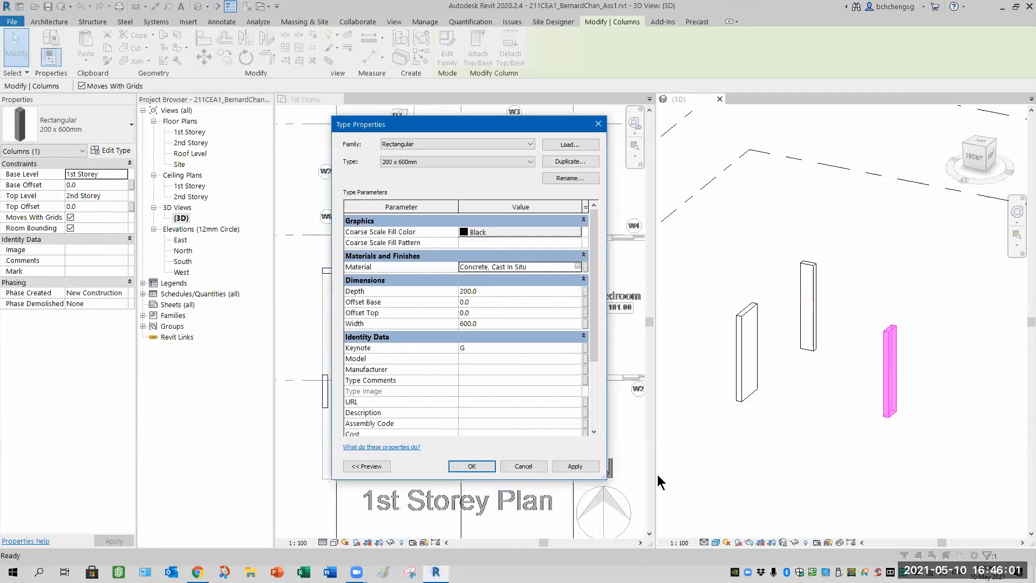
pyautogui.click(483, 470)
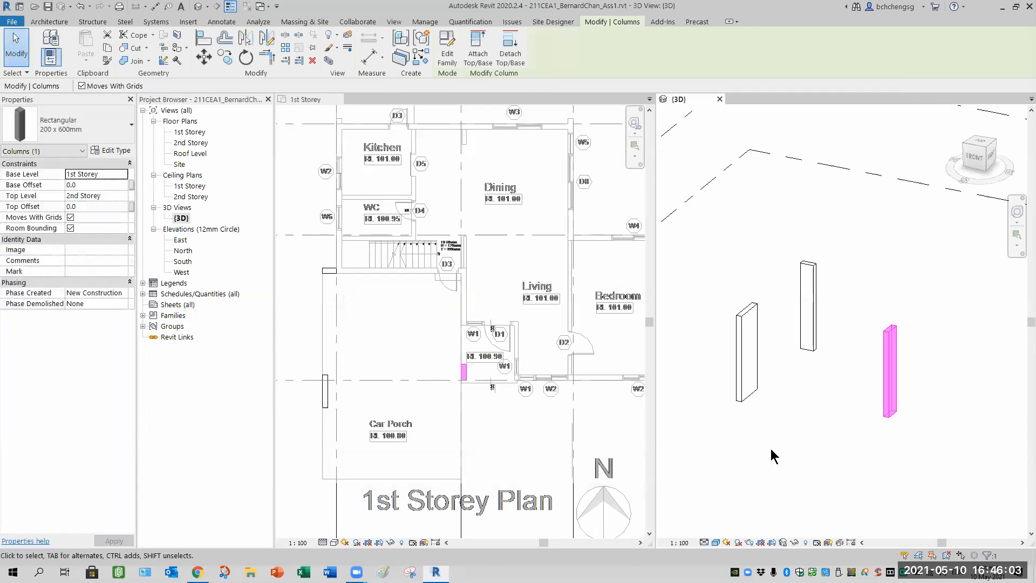
pyautogui.click(774, 456)
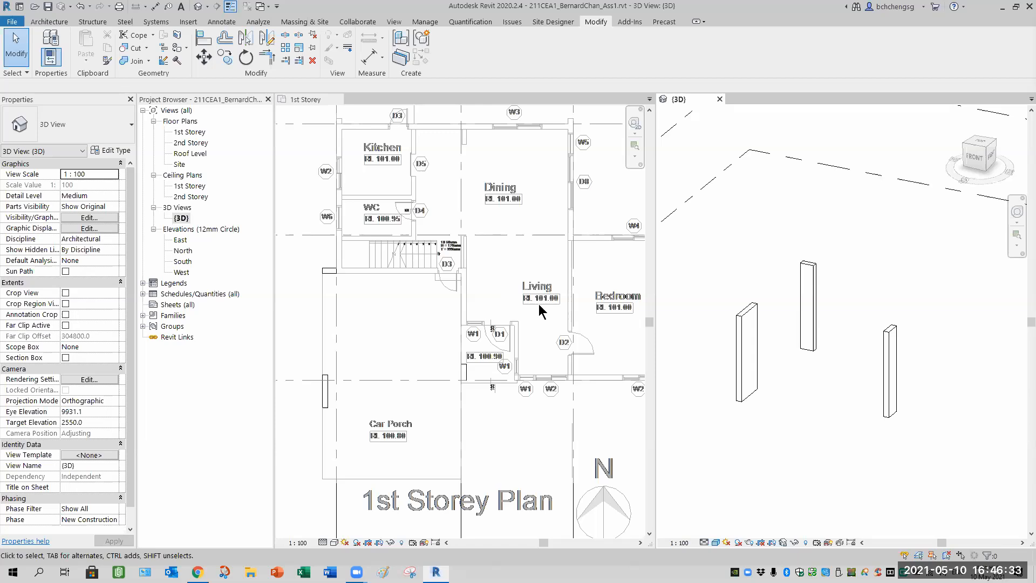
# Compare the room reduced levels (RL) in the 1st Storey plan with the level heights in the East elevation.
pyautogui.click(389, 458)
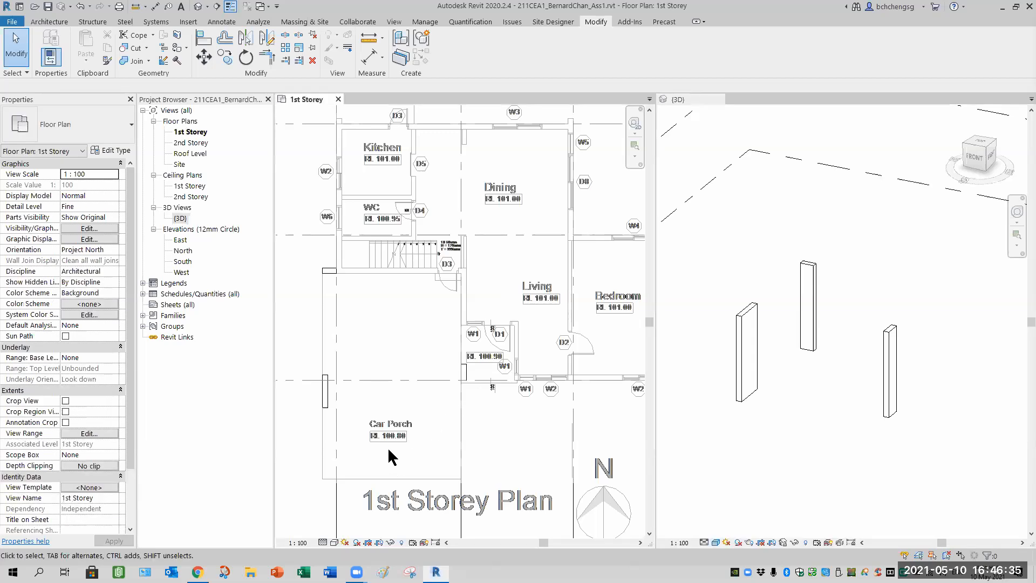
pyautogui.scroll(3, 389, 459)
pyautogui.scroll(2, 386, 452)
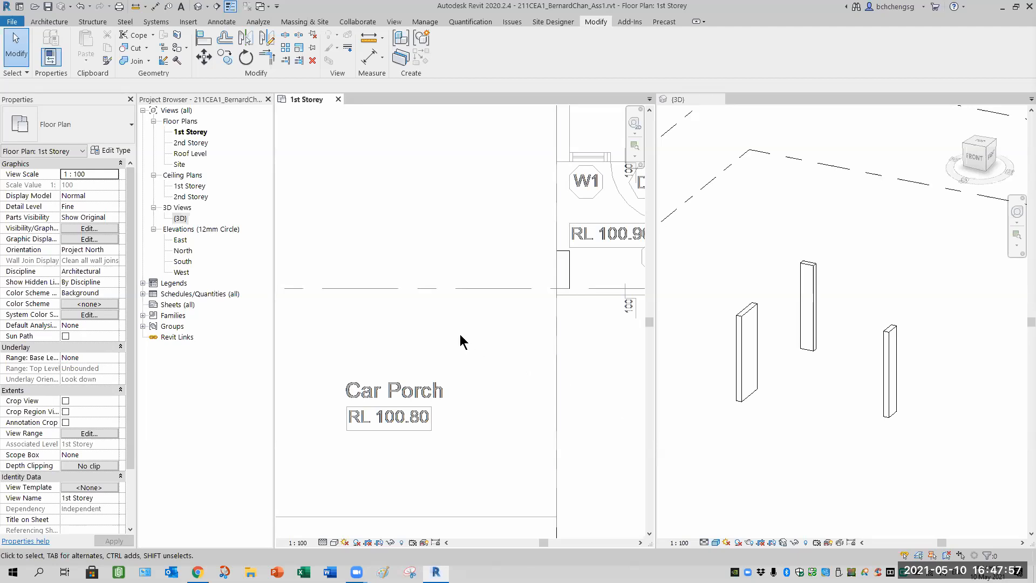
pyautogui.doubleClick(182, 241)
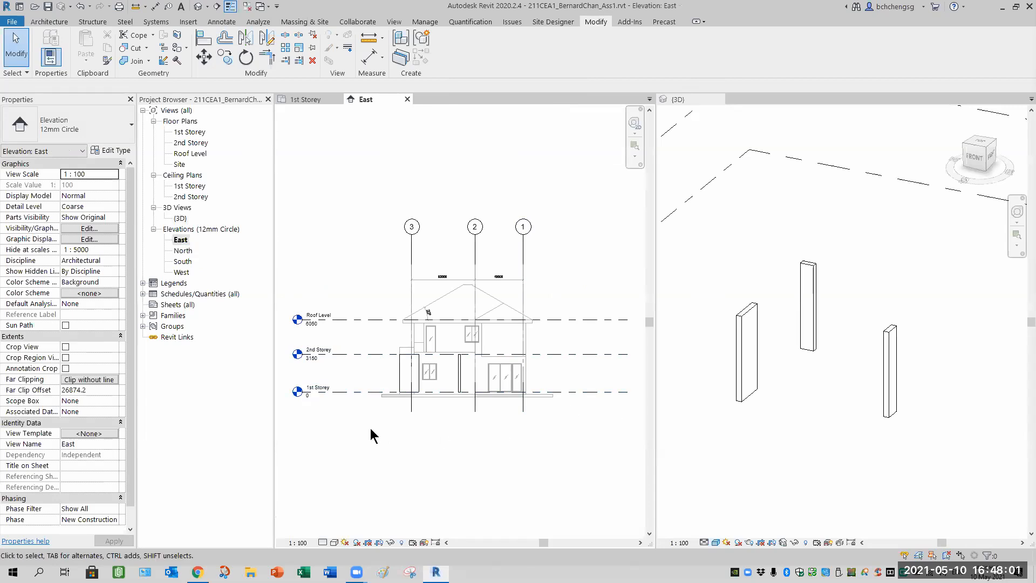
pyautogui.scroll(3, 328, 409)
pyautogui.moveTo(347, 421); pyautogui.dragTo(366, 423, button='middle')
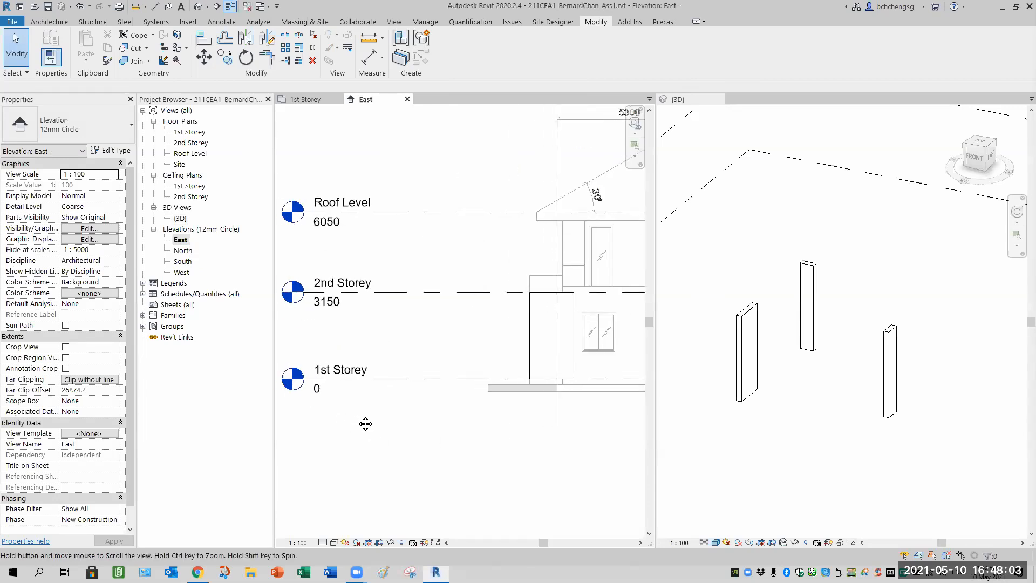
pyautogui.click(308, 100)
pyautogui.scroll(-4, 578, 370)
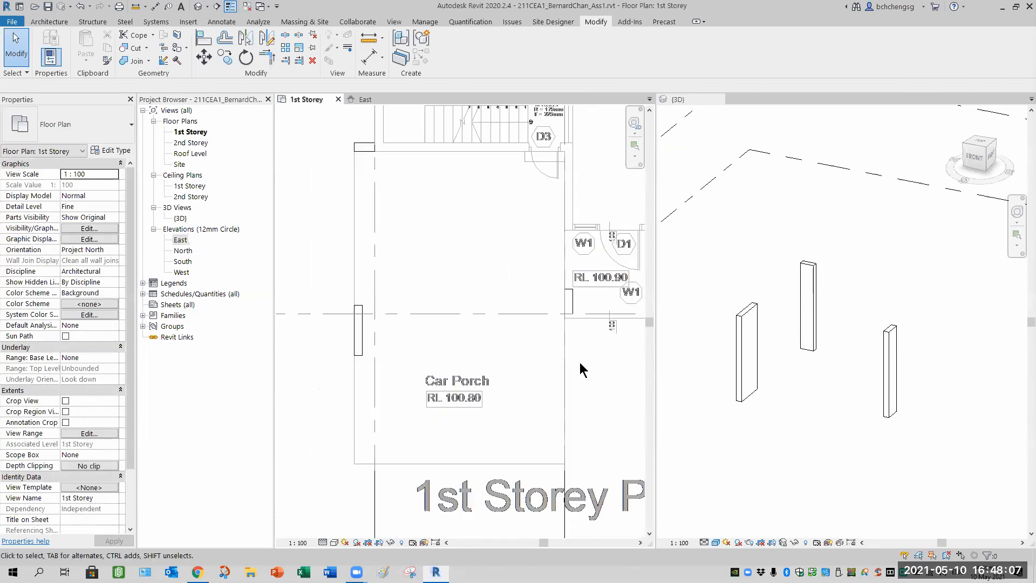
pyautogui.scroll(3, 481, 292)
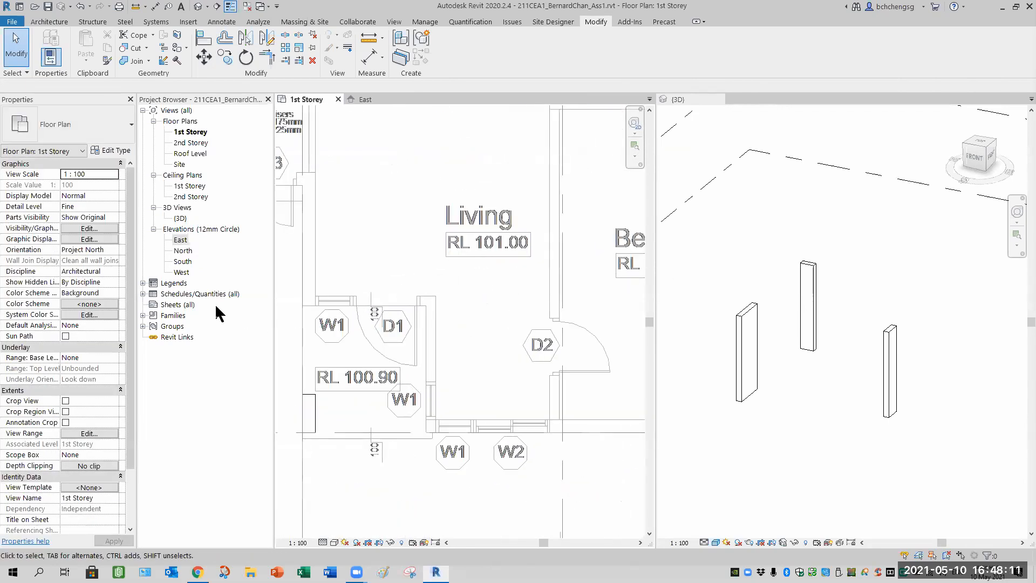
pyautogui.click(369, 102)
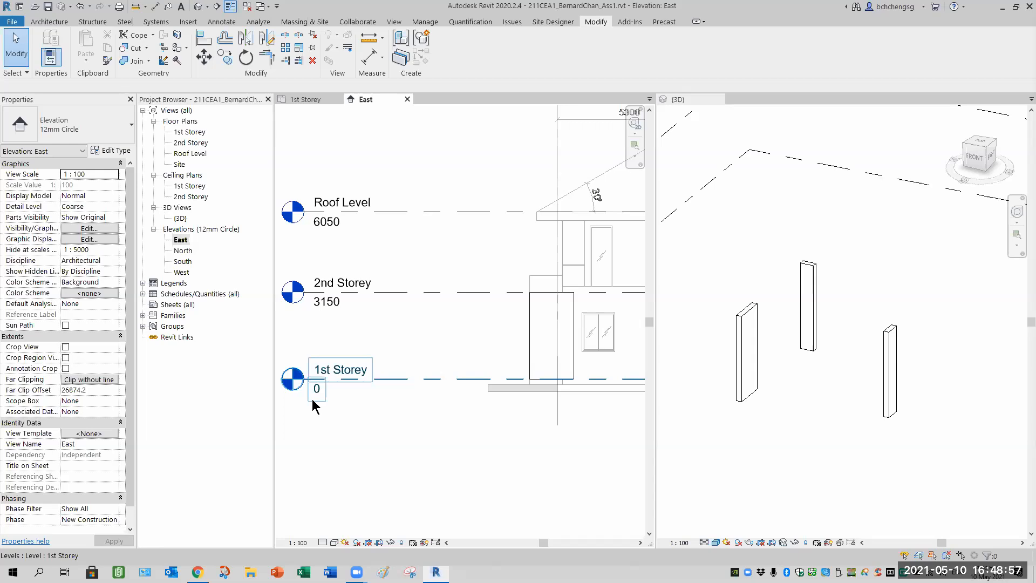
pyautogui.click(305, 99)
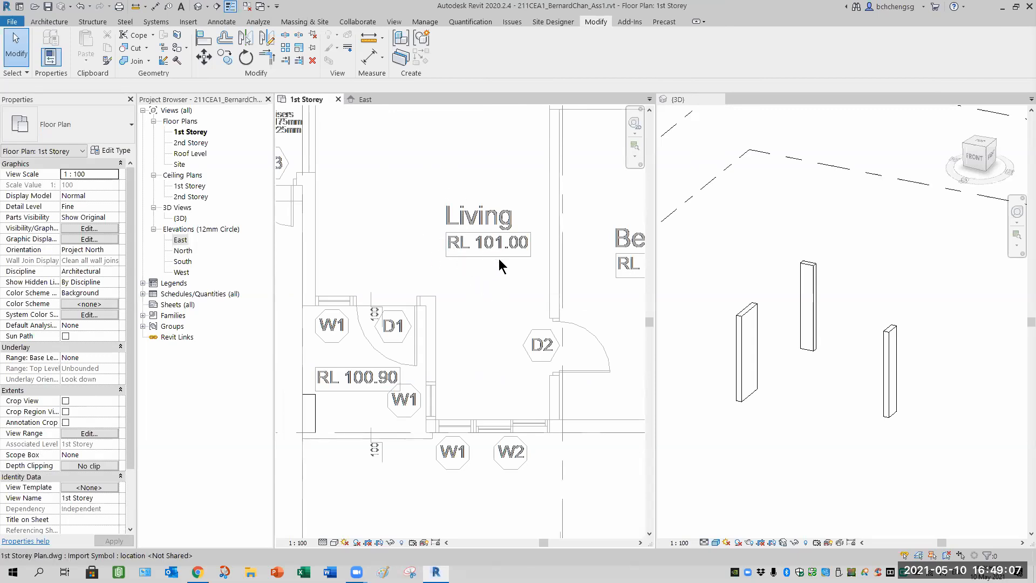
pyautogui.click(365, 101)
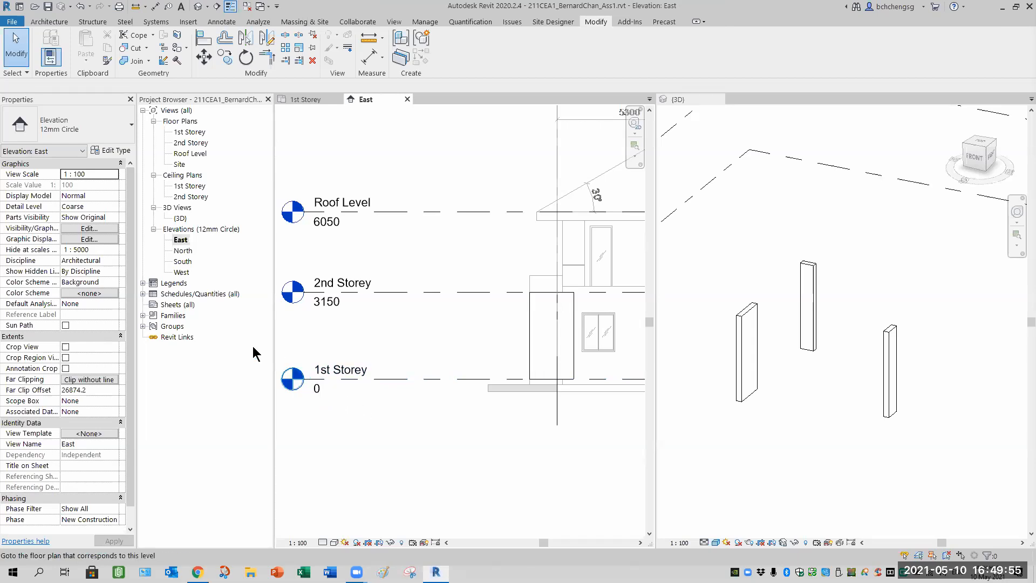
# Close the 3D view and tile the East elevation beside the 1st Storey plan, centring the plan on the Living area.
pyautogui.click(720, 102)
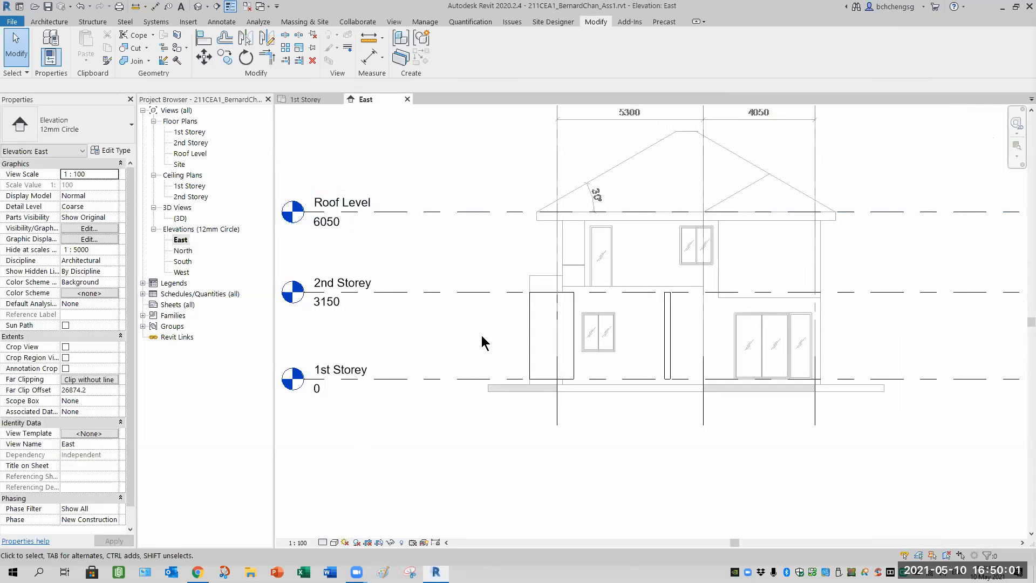
pyautogui.press('w')
pyautogui.press('t')
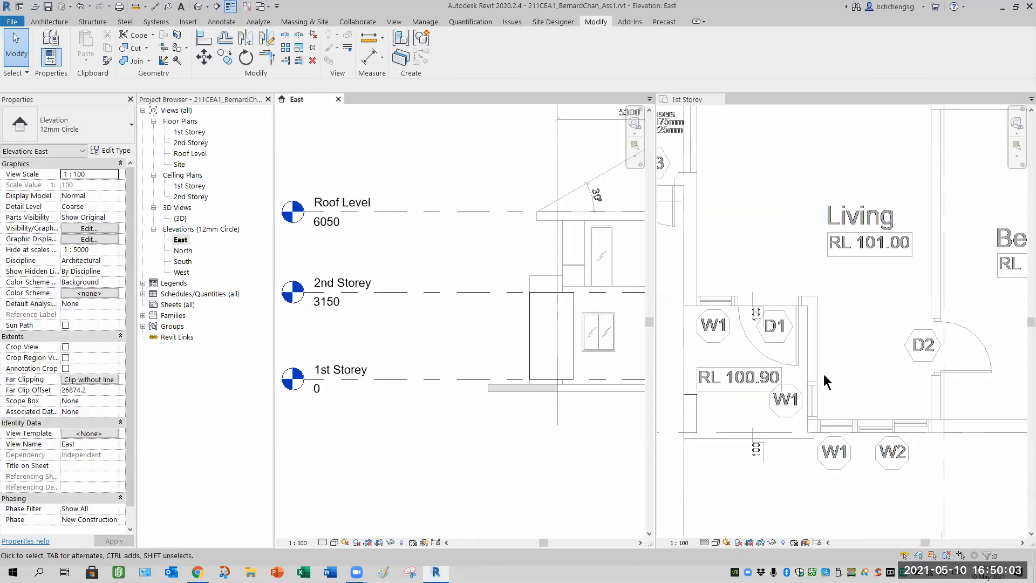
pyautogui.click(870, 308)
pyautogui.moveTo(870, 313); pyautogui.dragTo(843, 339, button='middle')
pyautogui.scroll(-1, 837, 374)
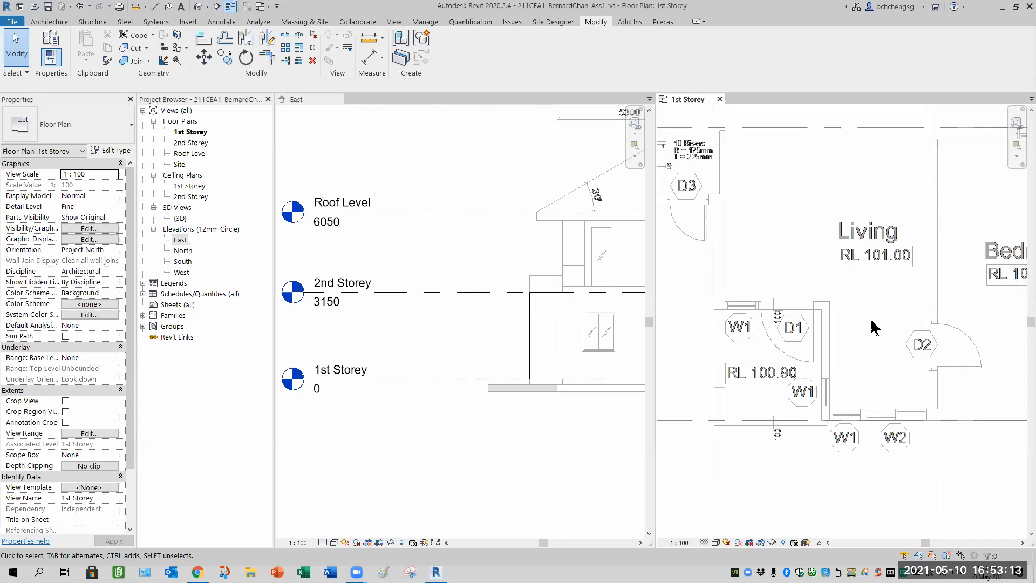
# Examine the car porch and room levels in the 1st Storey plan and the column base at the 1st Storey level in the East elevation.
pyautogui.scroll(-4, 870, 324)
pyautogui.moveTo(868, 345); pyautogui.dragTo(920, 334, button='middle')
pyautogui.scroll(-2, 858, 332)
pyautogui.scroll(-1, 850, 332)
pyautogui.scroll(3, 886, 340)
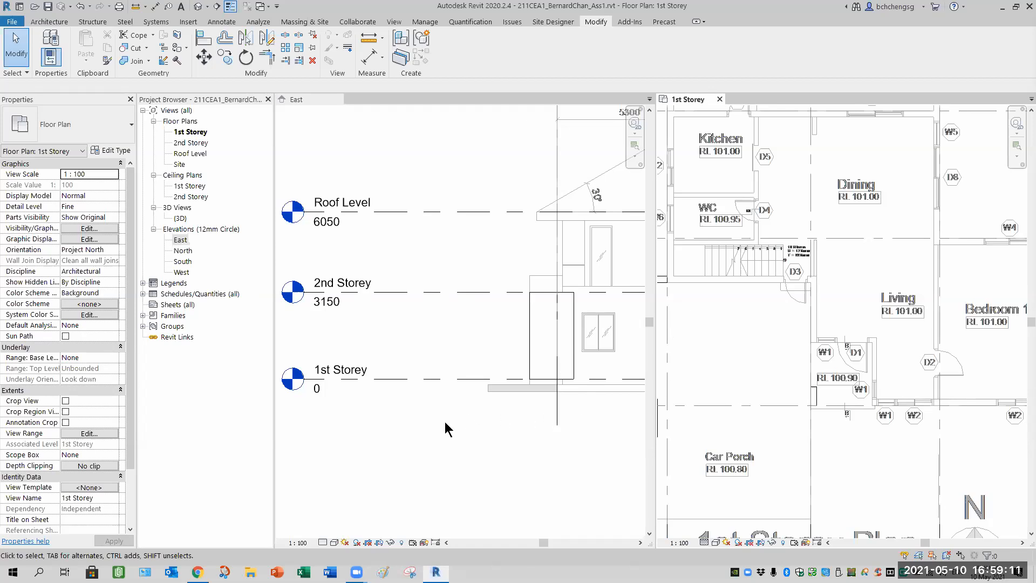
pyautogui.click(540, 440)
pyautogui.moveTo(564, 438); pyautogui.dragTo(447, 445, button='middle')
pyautogui.scroll(-5, 436, 446)
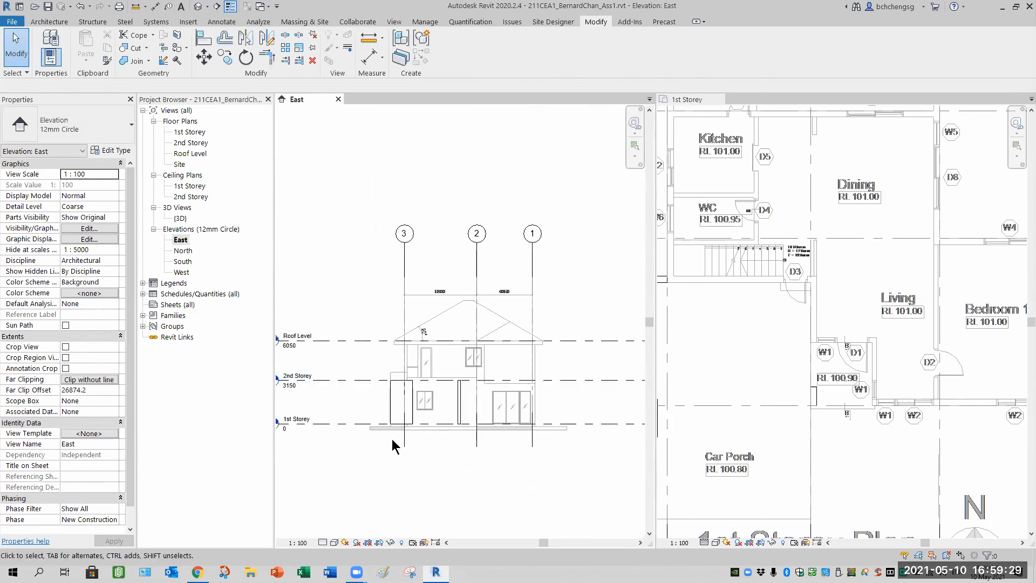
pyautogui.moveTo(387, 451); pyautogui.dragTo(477, 451, button='middle')
pyautogui.scroll(3, 469, 447)
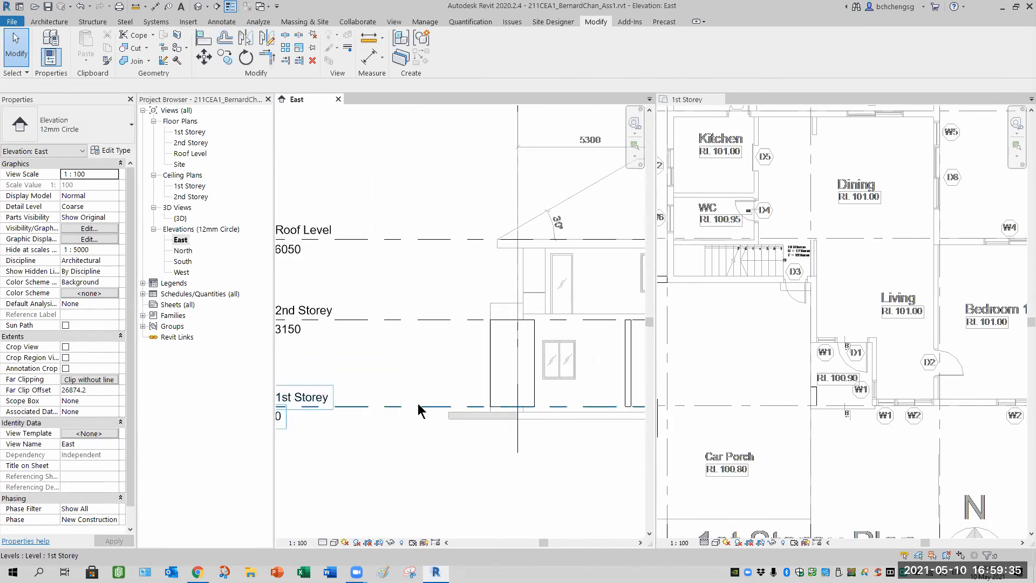
pyautogui.scroll(3, 510, 423)
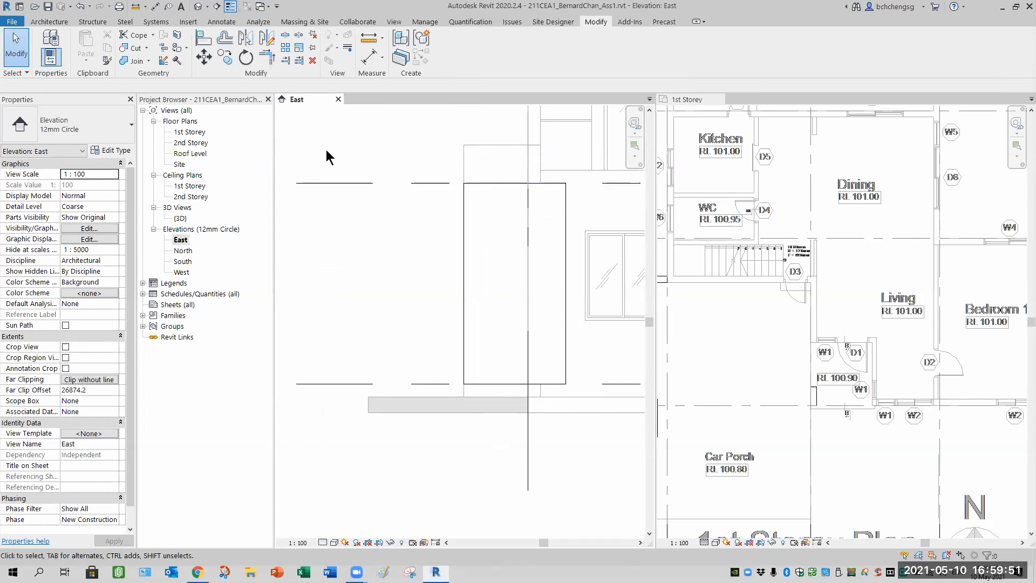
# Reopen the 3D view, close the East elevation, and tile the 3D view beside the 1st Storey plan with the three columns enlarged.
pyautogui.doubleClick(180, 218)
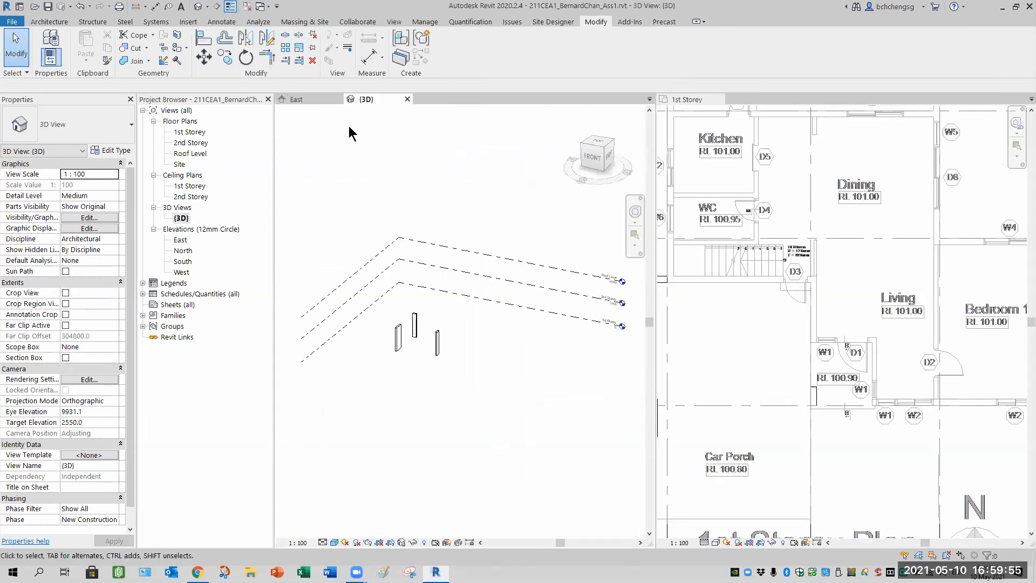
pyautogui.click(340, 99)
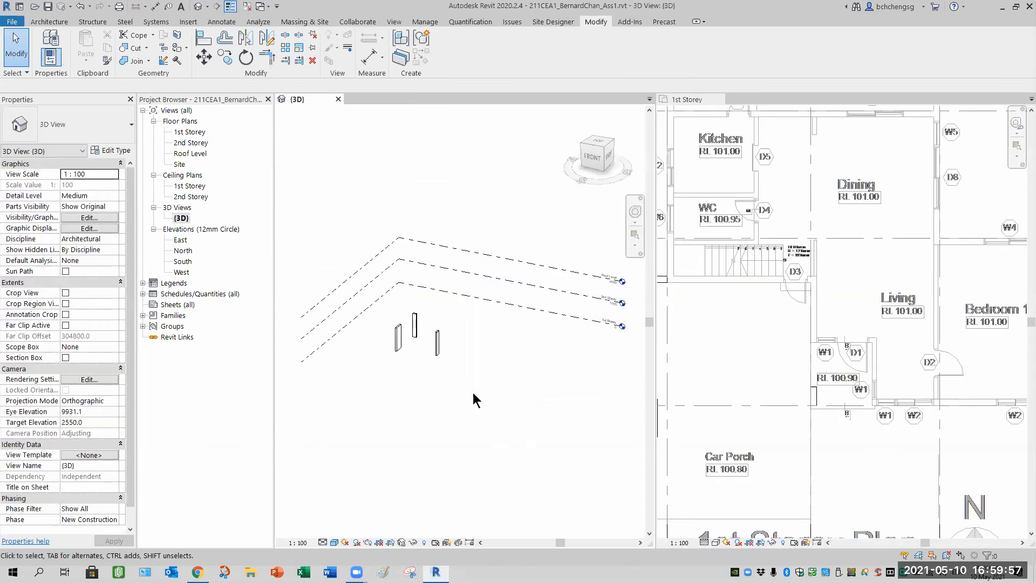
pyautogui.click(723, 358)
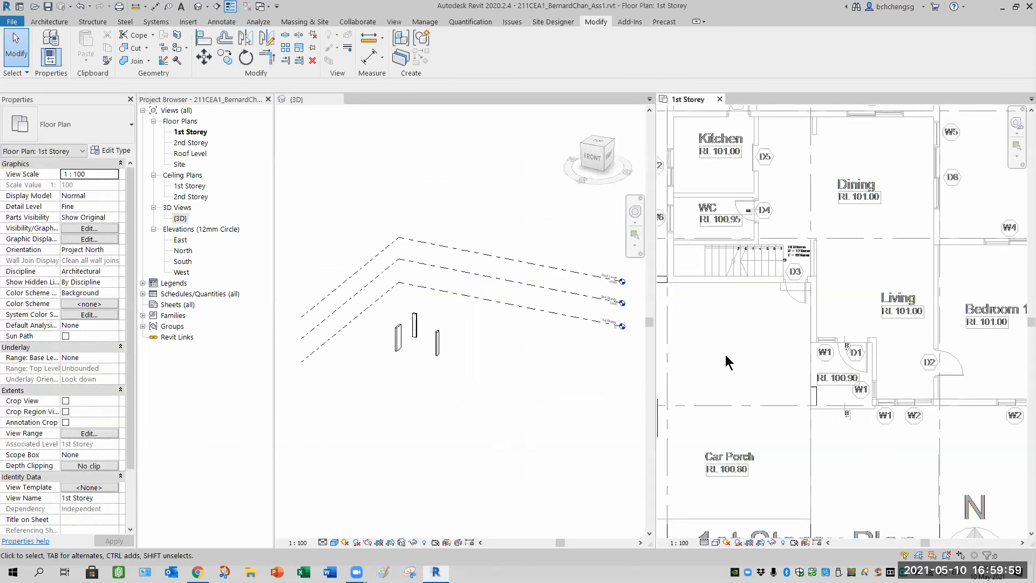
pyautogui.press('w')
pyautogui.press('t')
pyautogui.scroll(2, 767, 373)
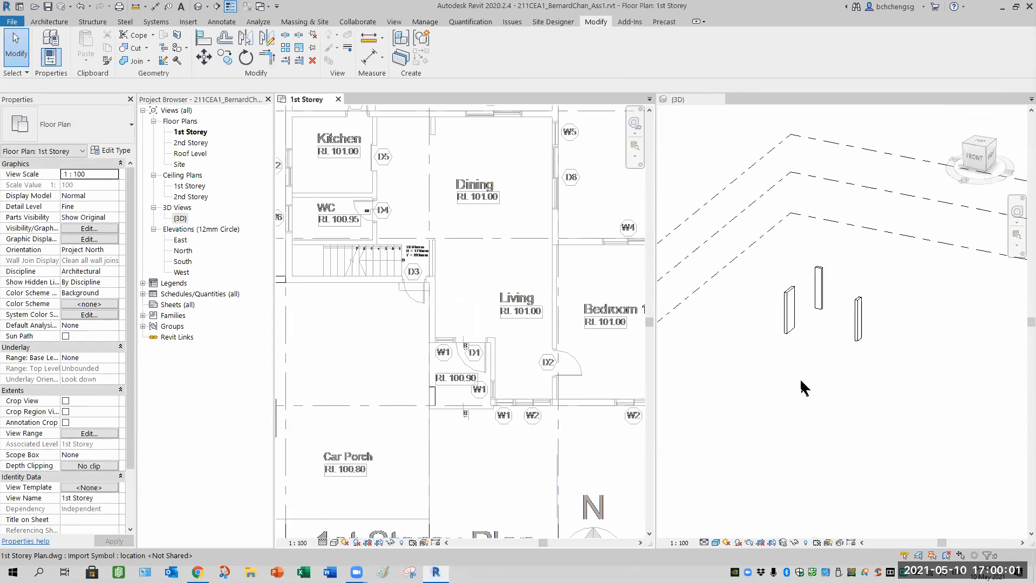
pyautogui.scroll(1, 815, 384)
pyautogui.click(792, 487)
pyautogui.scroll(1, 797, 480)
pyautogui.keyDown('shift'); pyautogui.moveTo(815, 465); pyautogui.dragTo(814, 480, button='middle'); pyautogui.keyUp('shift')
pyautogui.click(396, 346)
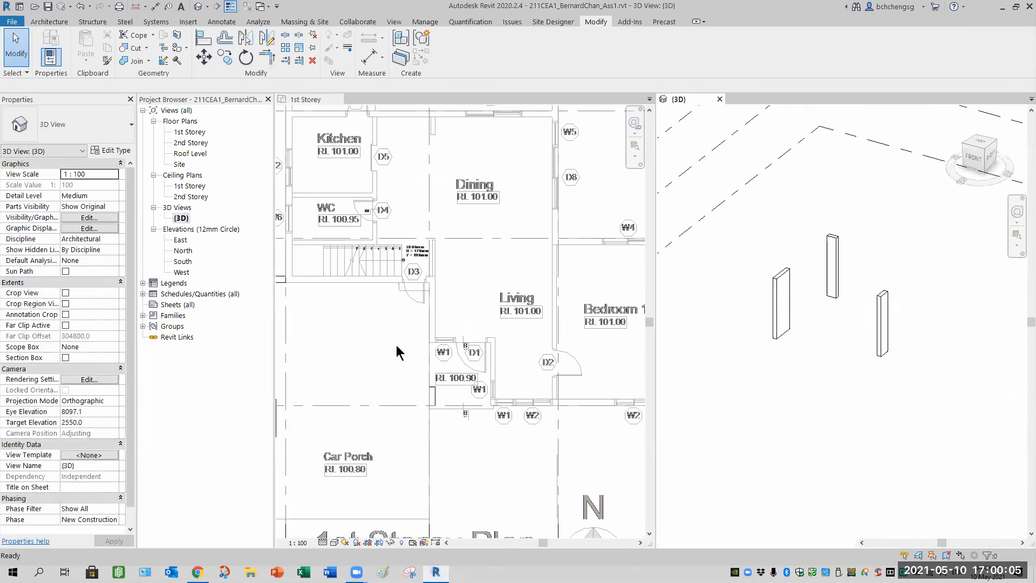
# Measure the thickness of the walls meeting at the staircase corner beside the 200 x 500mm column in the 1st Storey plan.
pyautogui.scroll(-1, 440, 352)
pyautogui.moveTo(487, 393); pyautogui.dragTo(465, 390, button='middle')
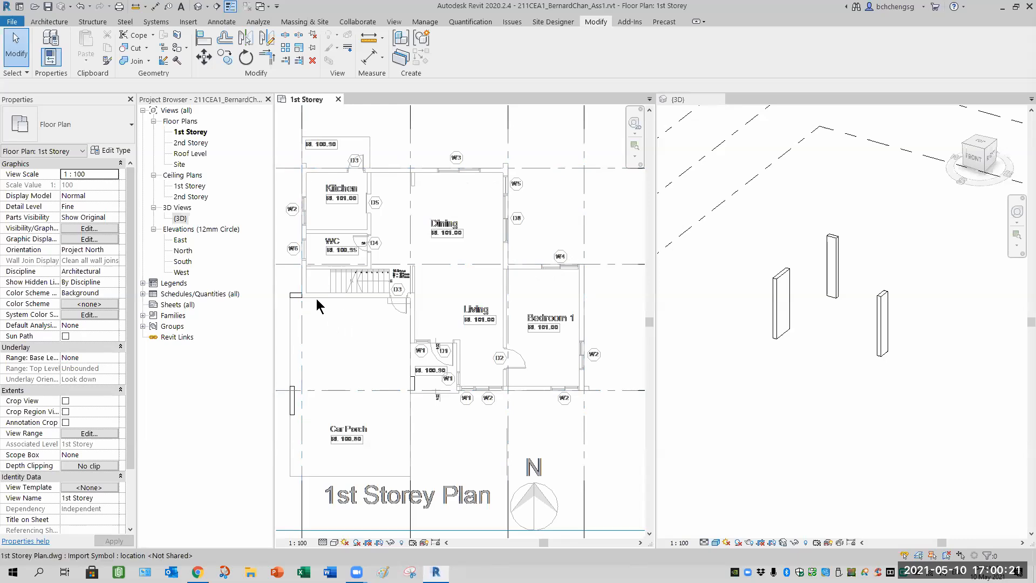
pyautogui.scroll(5, 316, 299)
pyautogui.moveTo(324, 306); pyautogui.dragTo(357, 332, button='middle')
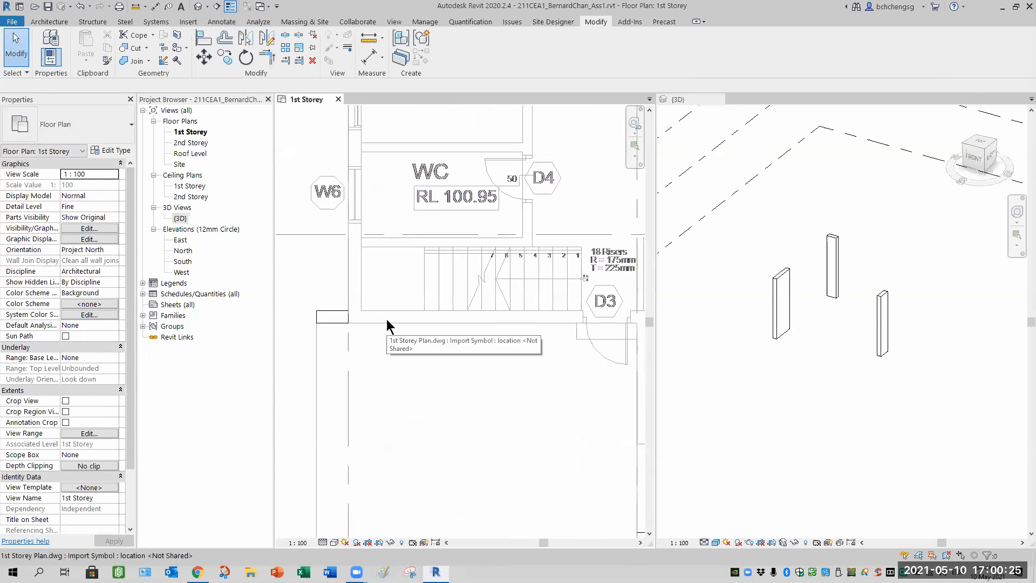
pyautogui.click(370, 42)
pyautogui.click(361, 311)
pyautogui.click(361, 323)
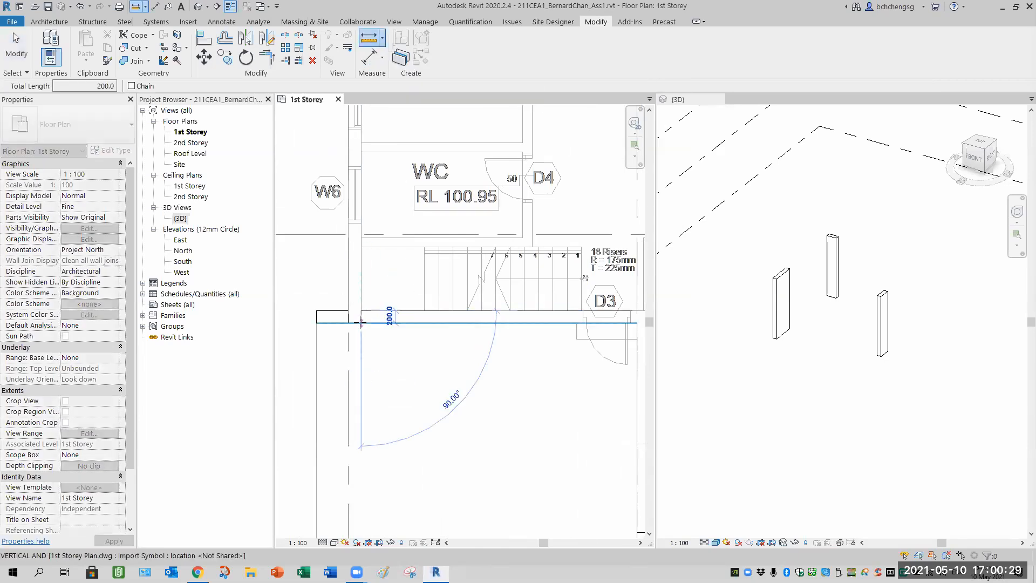
pyautogui.click(360, 311)
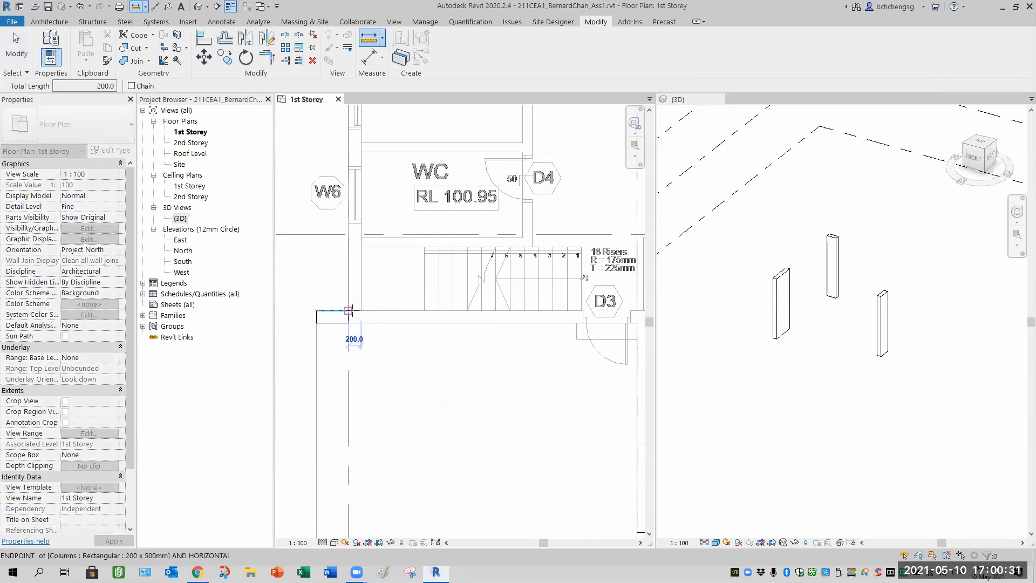
pyautogui.click(360, 312)
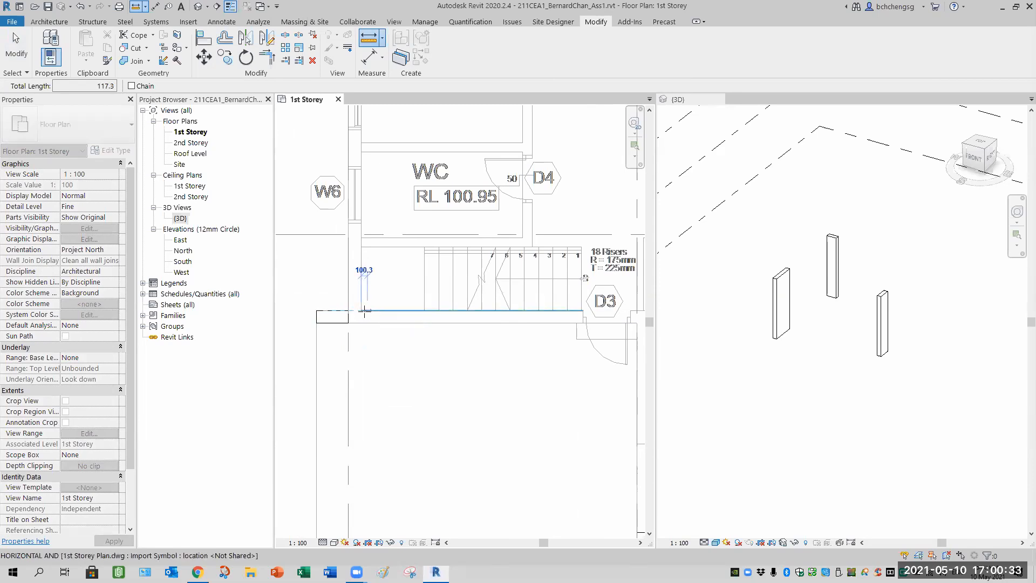
# Measure the thickness of the wall between the car porch and the Living area beside window W1 in the 1st Storey plan.
pyautogui.moveTo(521, 422); pyautogui.dragTo(323, 335, button='middle')
pyautogui.scroll(3, 446, 268)
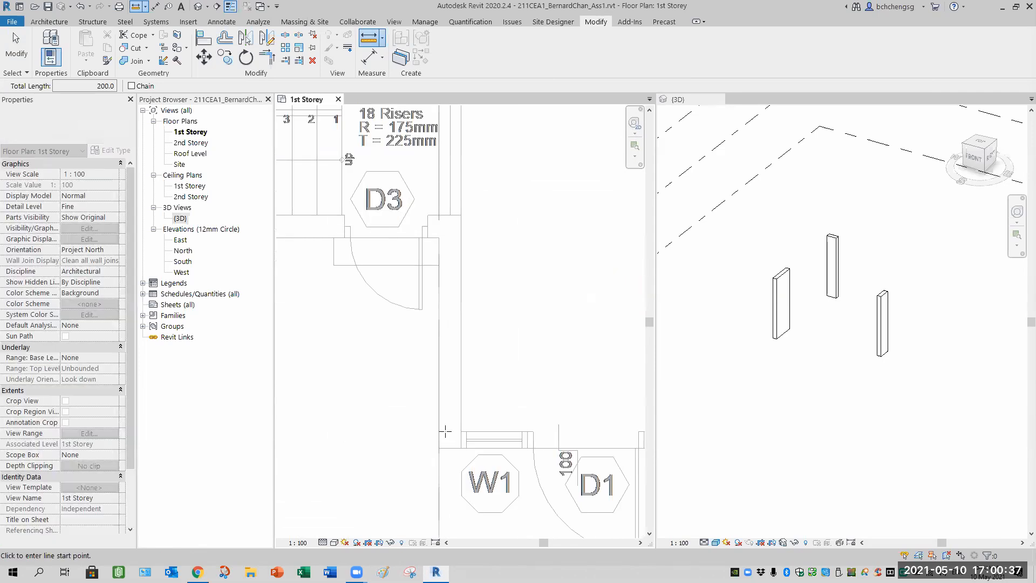
pyautogui.click(439, 448)
pyautogui.click(460, 447)
pyautogui.scroll(-1, 534, 421)
# Measure the thickness of the entrance wall containing W1 and D1 and of the wall meeting it beside door D1.
pyautogui.moveTo(535, 420); pyautogui.dragTo(415, 275, button='middle')
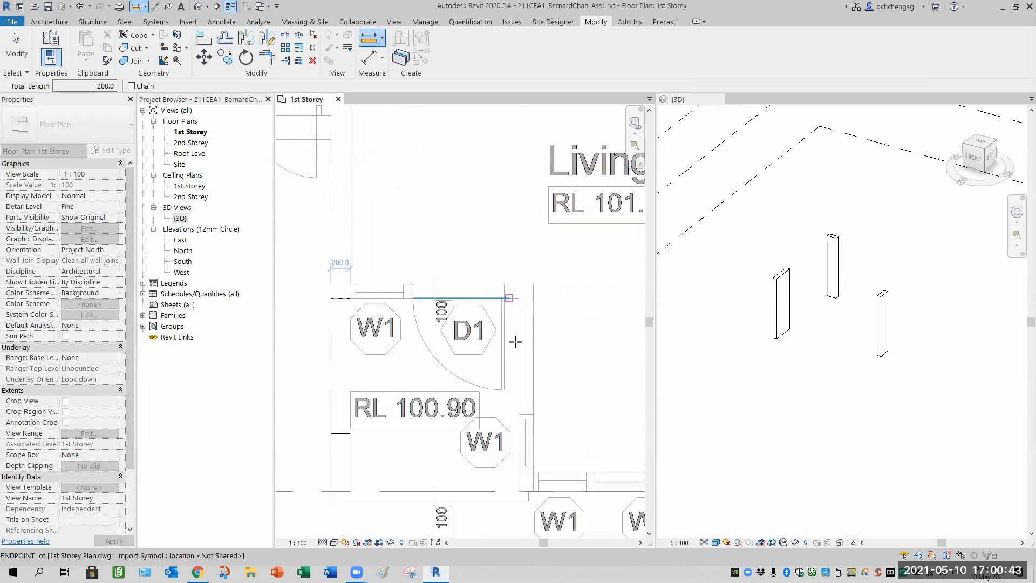
pyautogui.click(350, 298)
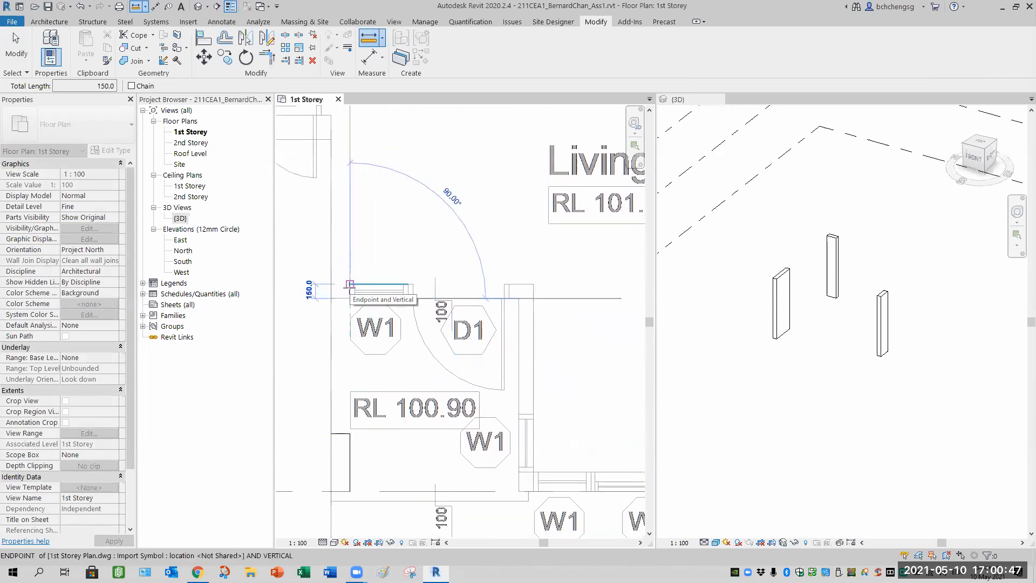
pyautogui.click(349, 285)
pyautogui.click(520, 298)
pyautogui.click(533, 298)
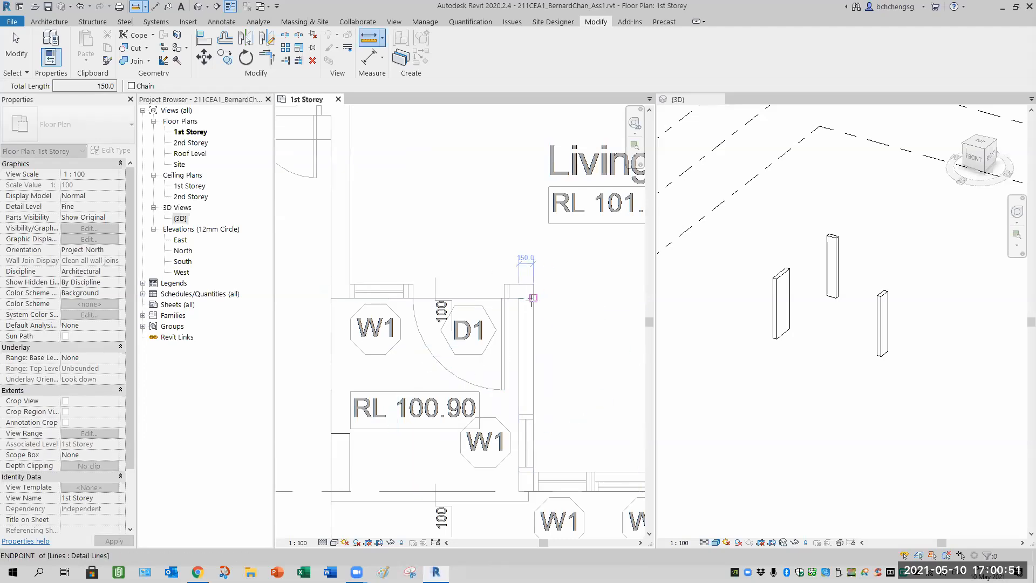
# Measure the thickness of the outer wall along grid 3 where the Living area meets Bedroom 1, and end the measuring.
pyautogui.moveTo(574, 376); pyautogui.dragTo(524, 322, button='middle')
pyautogui.scroll(-1, 597, 405)
pyautogui.moveTo(606, 414); pyautogui.dragTo(471, 379, button='middle')
pyautogui.click(525, 385)
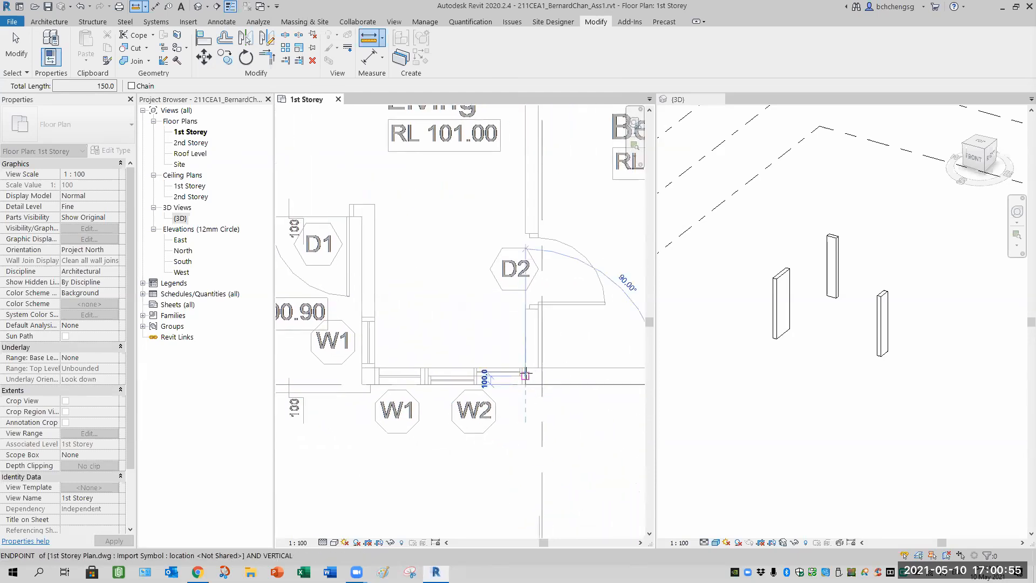
pyautogui.click(525, 369)
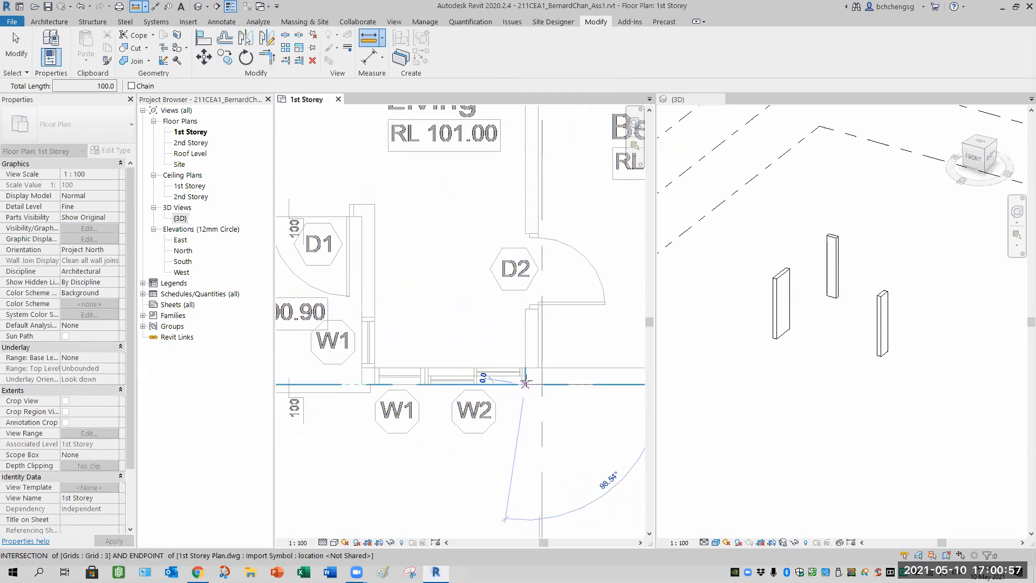
pyautogui.press('Escape')
pyautogui.press('Escape')
# Measure the thickness of Bedroom 1's outer wall at the corner where grids 3 and D intersect.
pyautogui.scroll(-5, 572, 416)
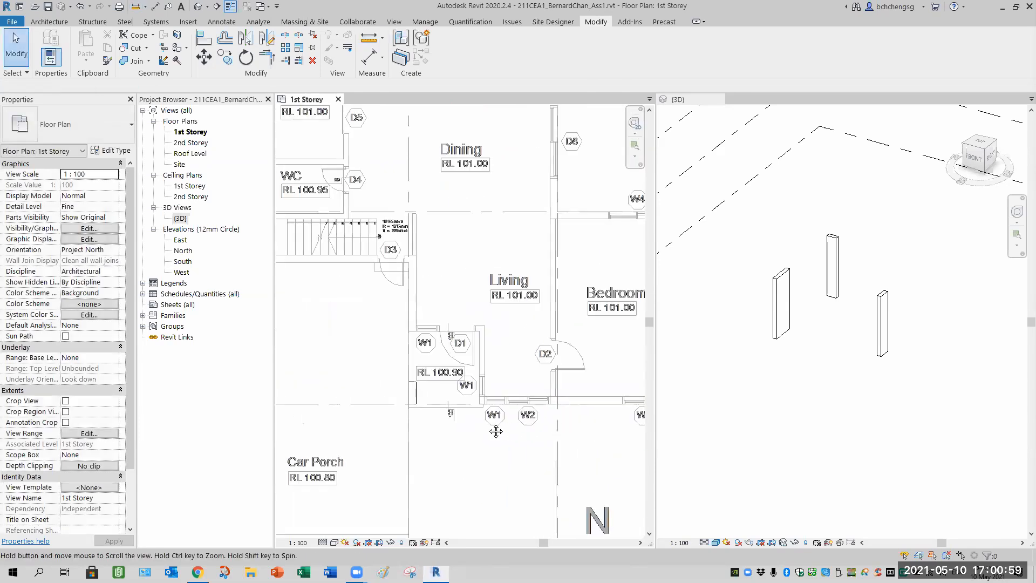
pyautogui.scroll(3, 517, 425)
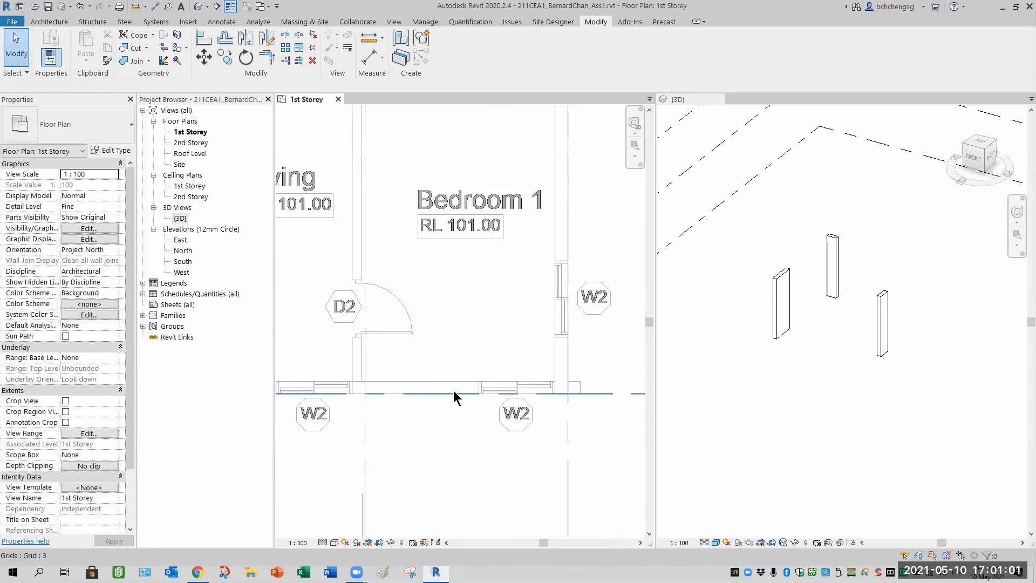
pyautogui.click(376, 54)
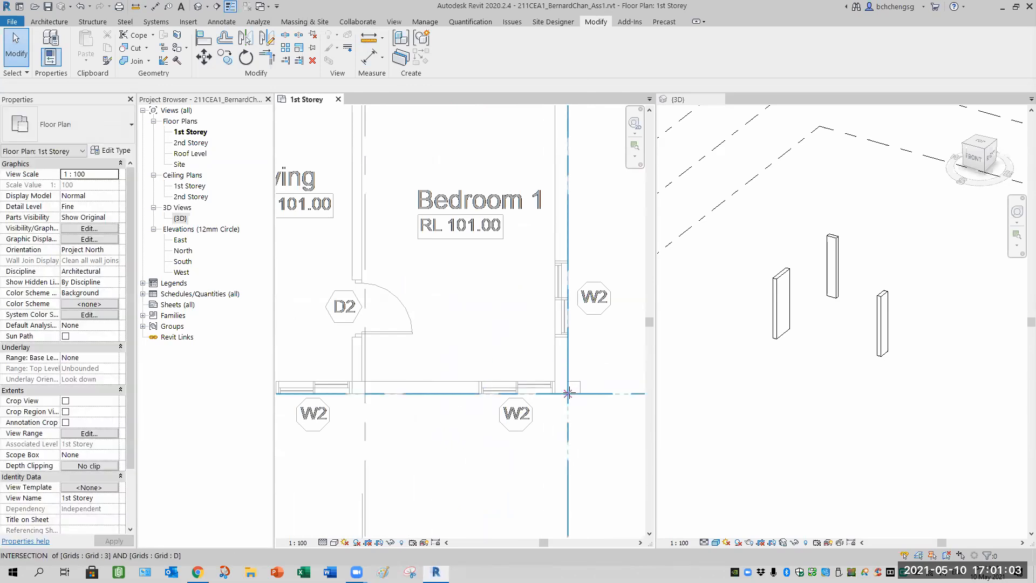
pyautogui.click(566, 394)
pyautogui.click(554, 392)
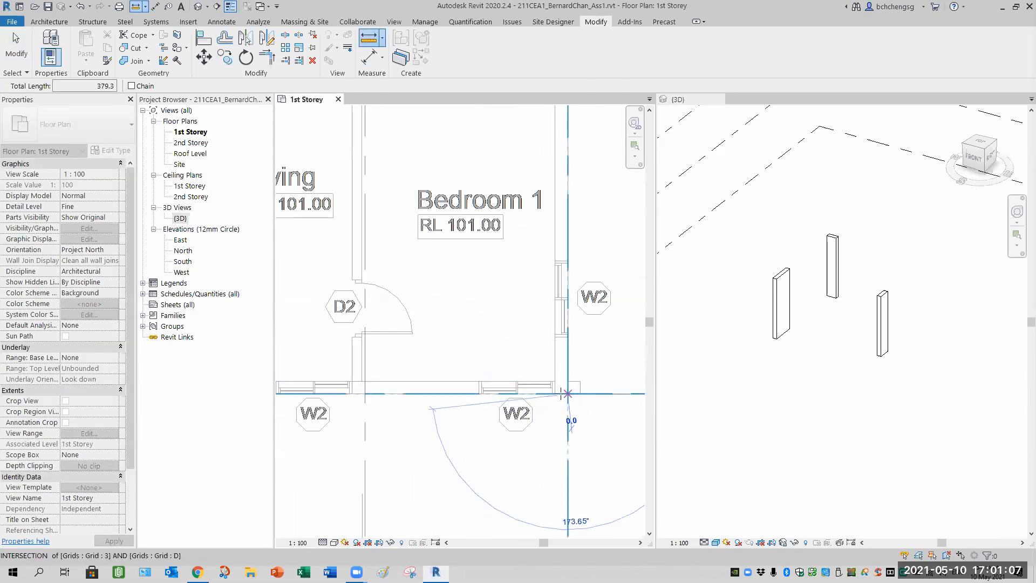
# Measure the thickness of Bedroom 1's outer wall along grid D at the corner beside window W4.
pyautogui.moveTo(518, 254); pyautogui.dragTo(512, 352, button='middle')
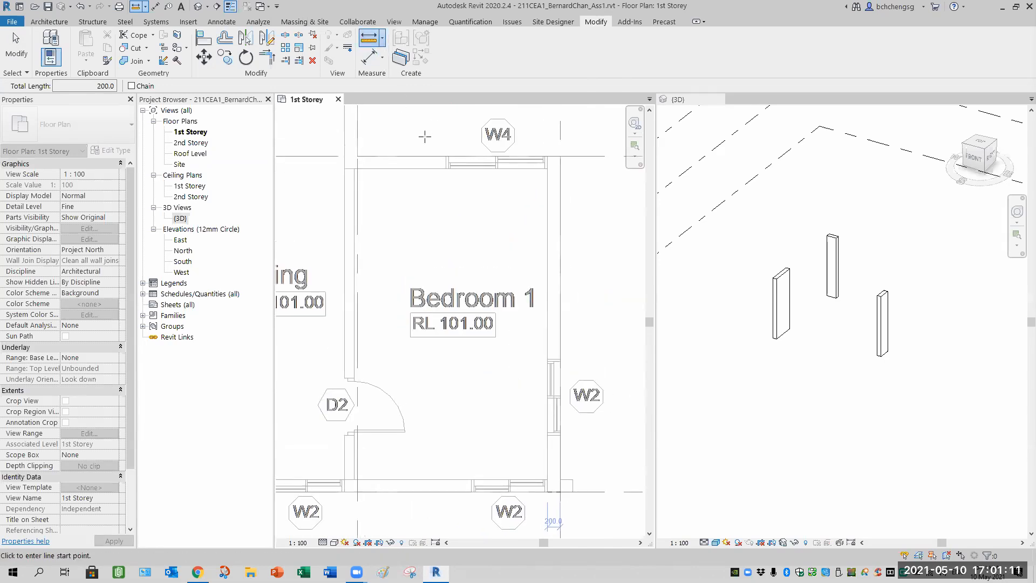
pyautogui.scroll(2, 500, 169)
pyautogui.moveTo(515, 214); pyautogui.dragTo(445, 267, button='middle')
pyautogui.click(366, 41)
pyautogui.click(519, 204)
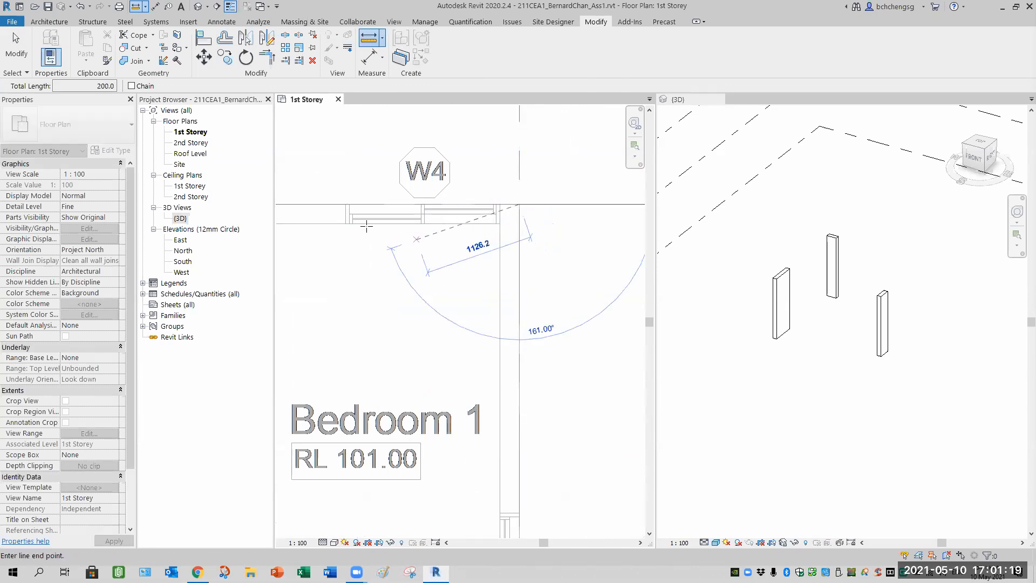
pyautogui.click(500, 204)
# Measure the wall between the Living area and Bedroom 1 at grid 2, and the Dining wall at the corner between W3 and W5.
pyautogui.scroll(-3, 426, 245)
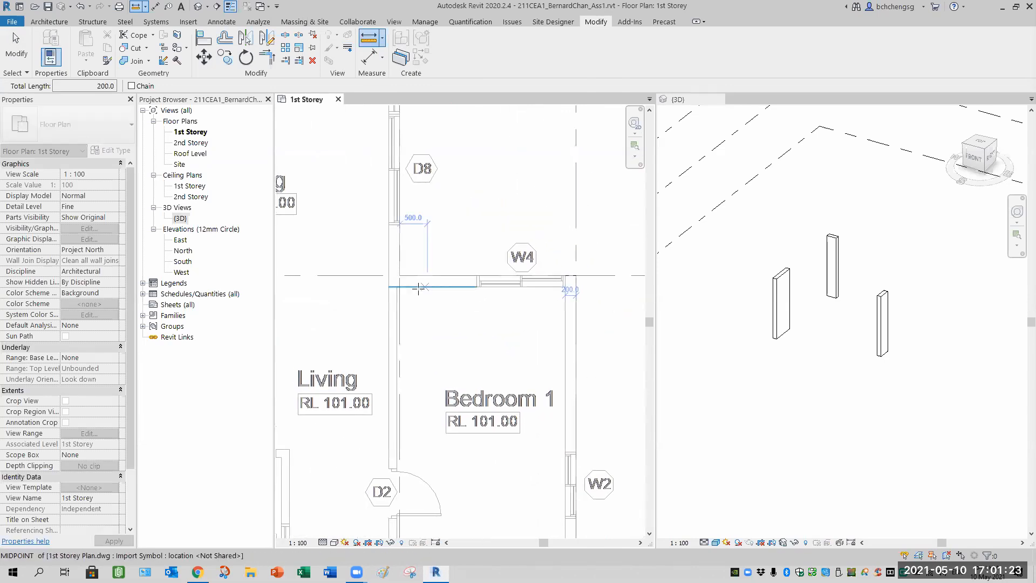
pyautogui.scroll(2, 399, 272)
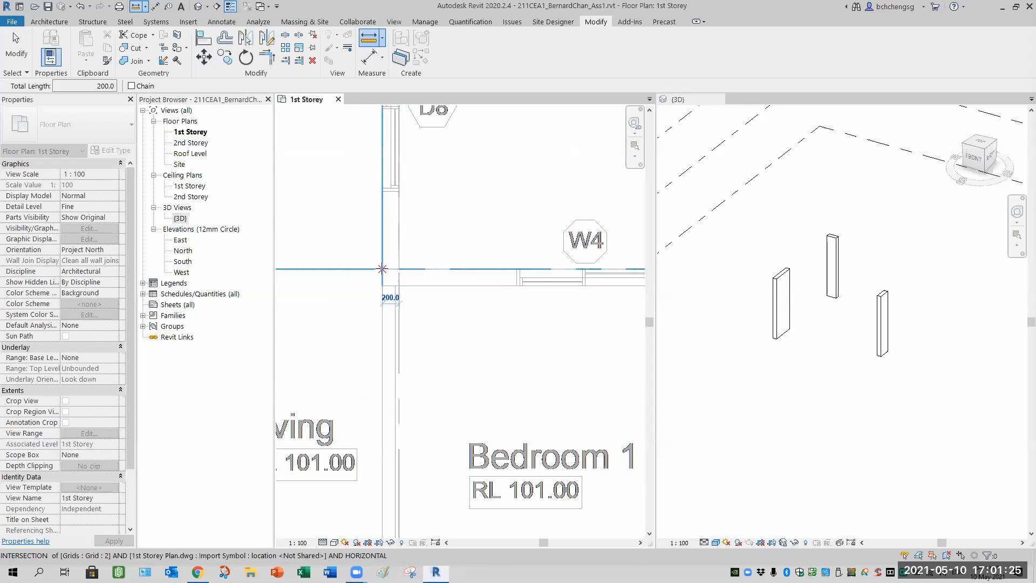
pyautogui.scroll(-3, 331, 197)
pyautogui.moveTo(311, 121); pyautogui.dragTo(508, 283, button='middle')
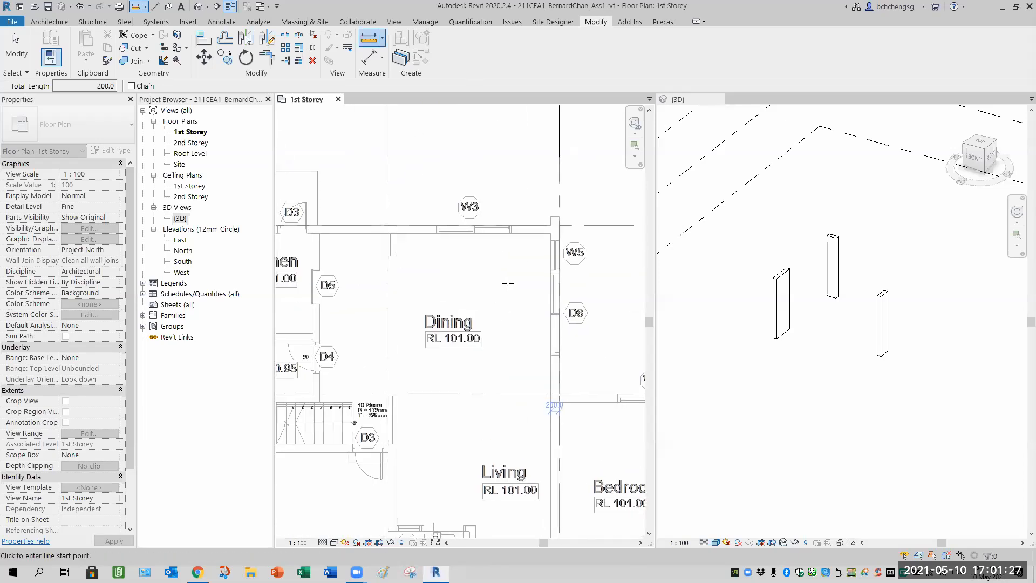
pyautogui.scroll(3, 533, 259)
pyautogui.click(564, 198)
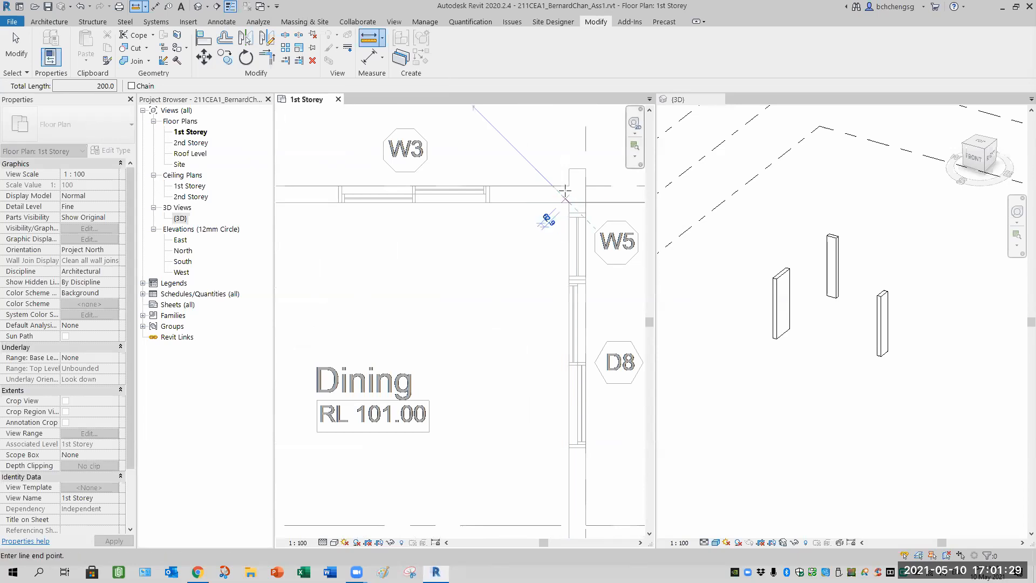
pyautogui.click(565, 195)
# Measure the thickness of the Kitchen's outer wall beside door D3 and of its side wall containing window W2.
pyautogui.scroll(-2, 424, 261)
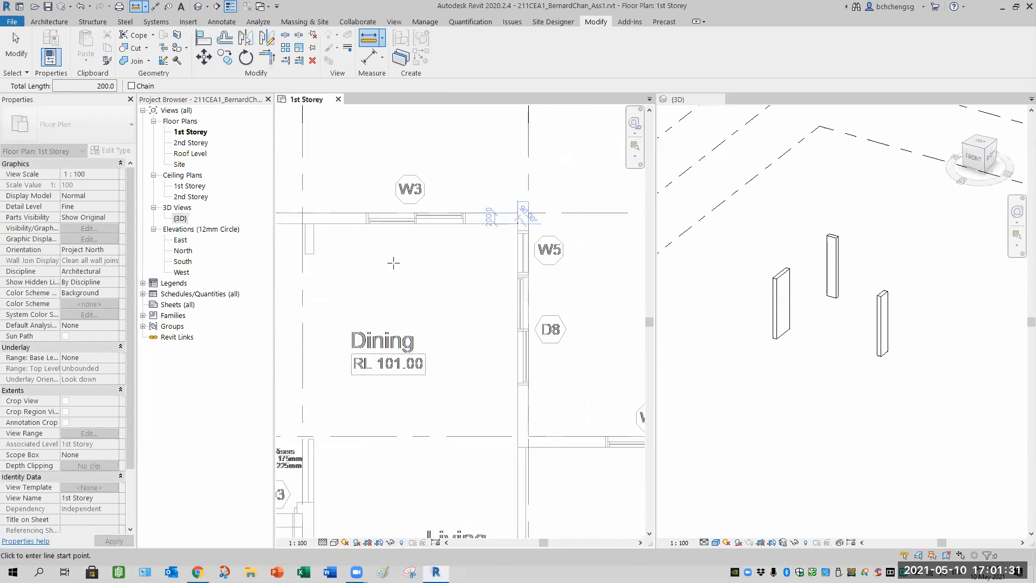
pyautogui.moveTo(360, 265); pyautogui.dragTo(511, 296, button='middle')
pyautogui.moveTo(329, 276); pyautogui.dragTo(517, 301, button='middle')
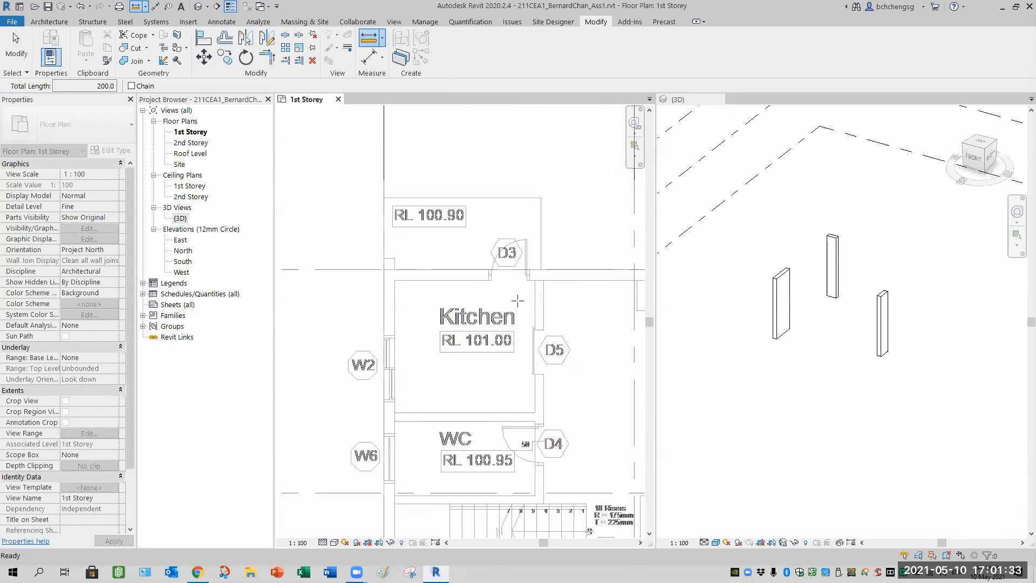
pyautogui.click(483, 280)
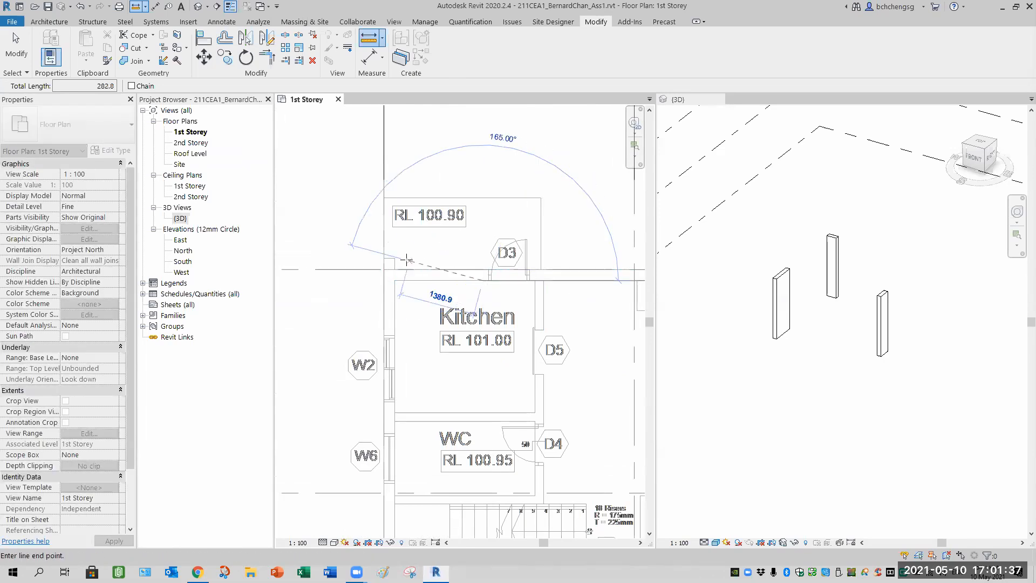
pyautogui.click(473, 269)
pyautogui.scroll(3, 387, 281)
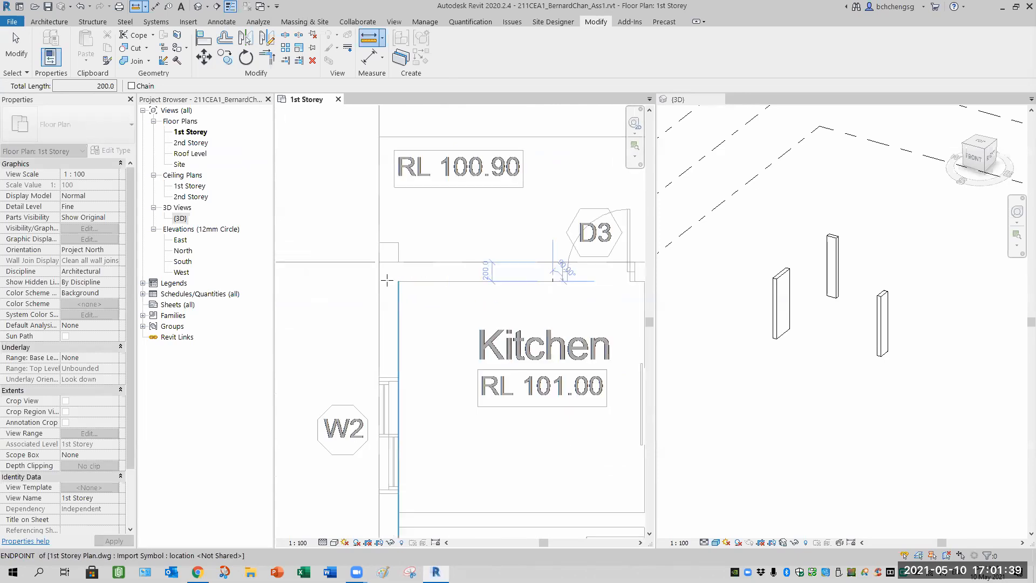
pyautogui.scroll(1, 387, 280)
pyautogui.click(402, 282)
pyautogui.click(377, 281)
# End the measuring and bring the whole 1st Storey plan between grids A and D into view.
pyautogui.scroll(-4, 416, 297)
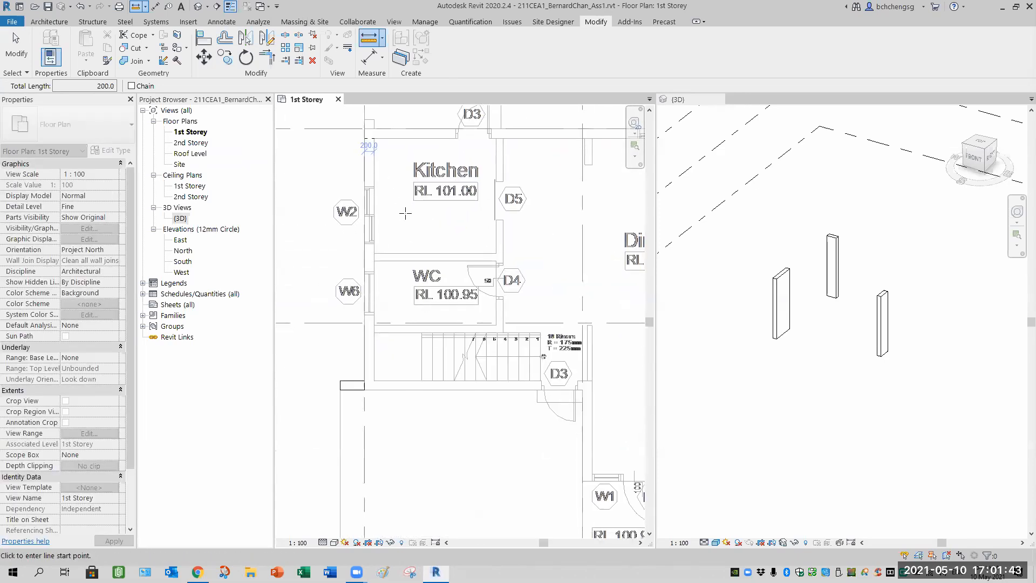
pyautogui.scroll(-2, 405, 213)
pyautogui.moveTo(554, 410); pyautogui.dragTo(432, 302, button='middle')
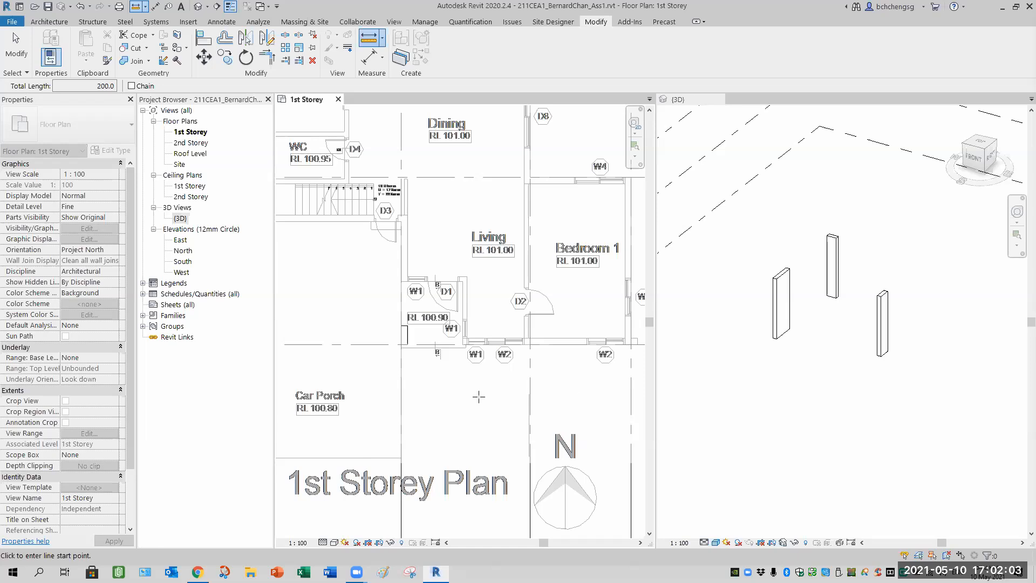
pyautogui.scroll(-1, 457, 385)
pyautogui.scroll(-3, 457, 385)
pyautogui.press('Escape')
pyautogui.press('Escape')
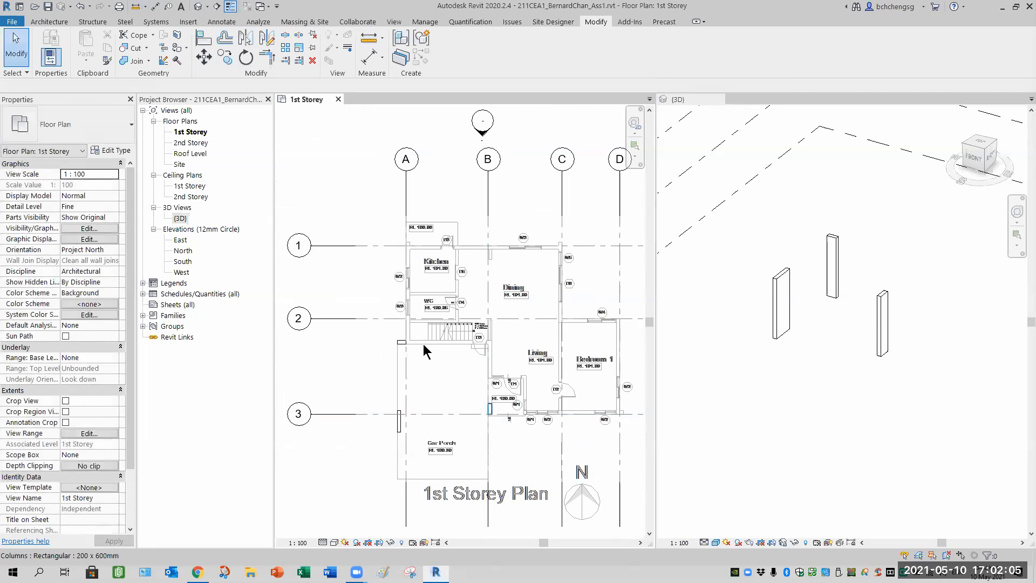
pyautogui.moveTo(367, 316); pyautogui.dragTo(331, 306, button='middle')
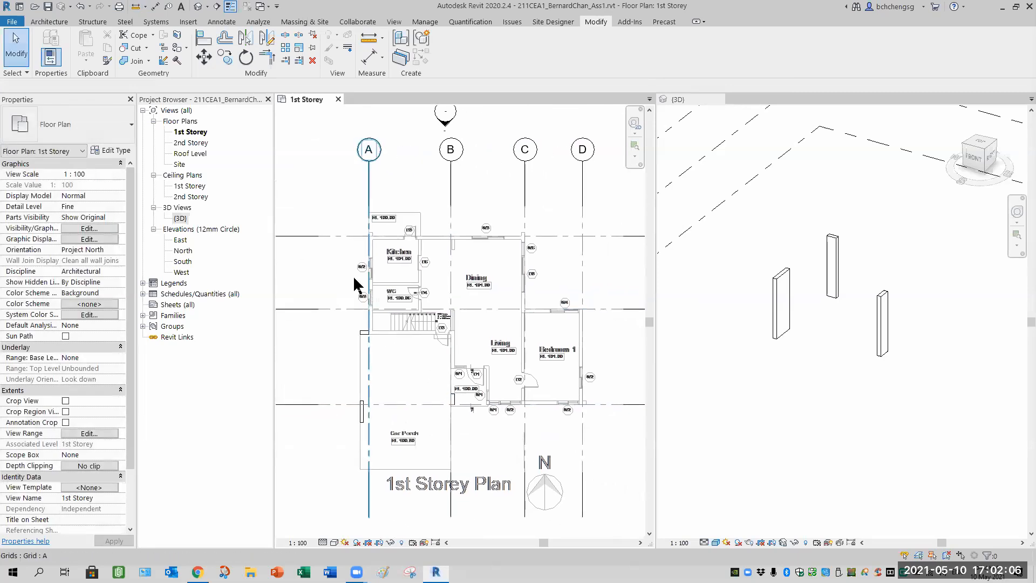
# Start an architectural wall in the 1st Storey plan.
pyautogui.click(49, 22)
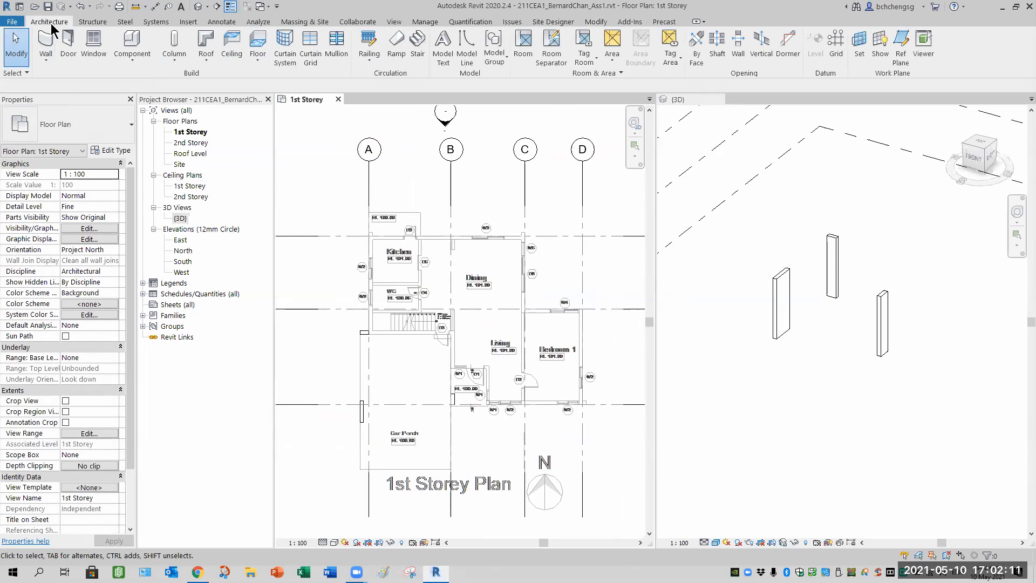
pyautogui.click(47, 59)
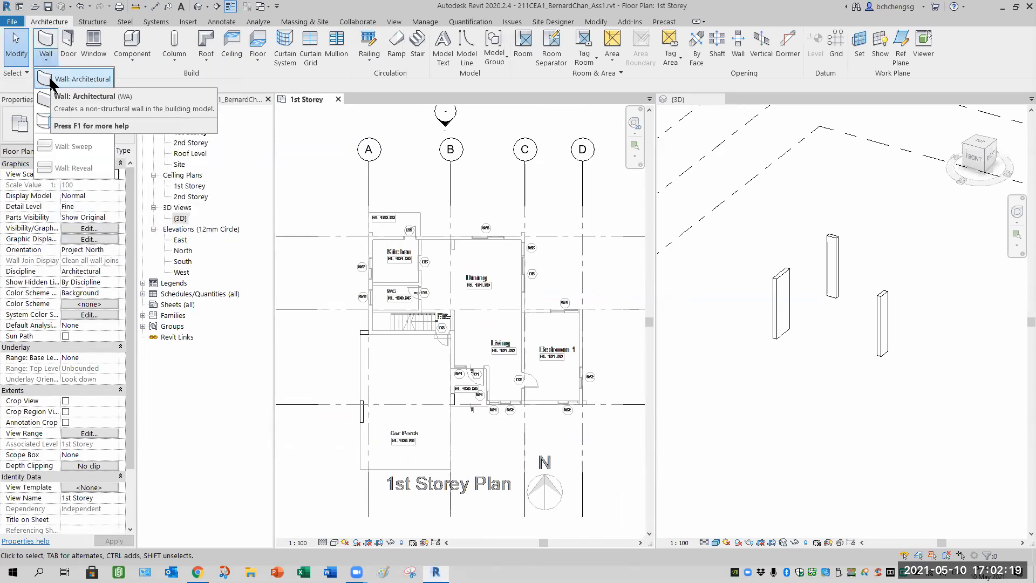
pyautogui.click(53, 81)
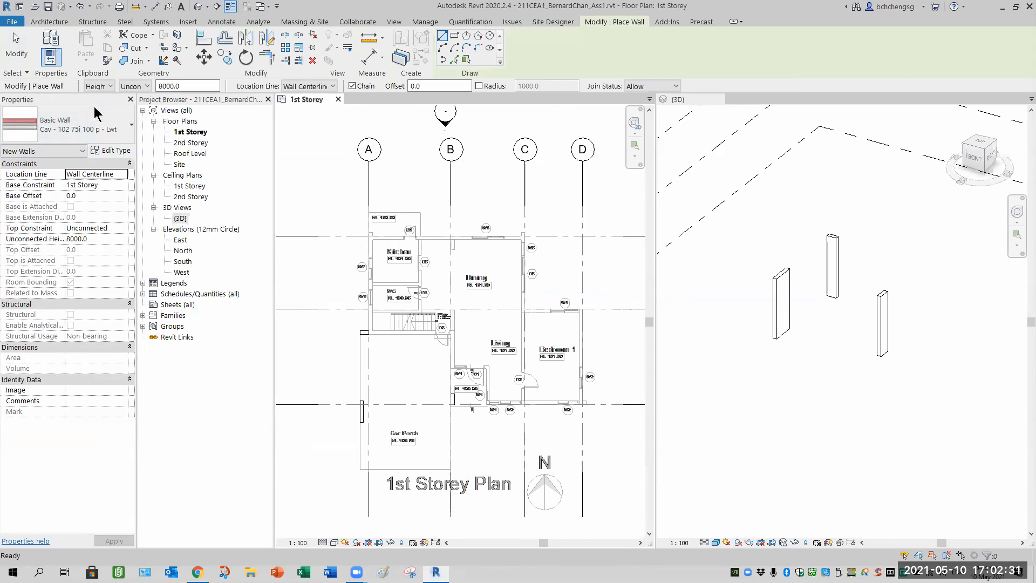
# Look through the available basic wall types for one suited to the exterior walls.
pyautogui.click(70, 124)
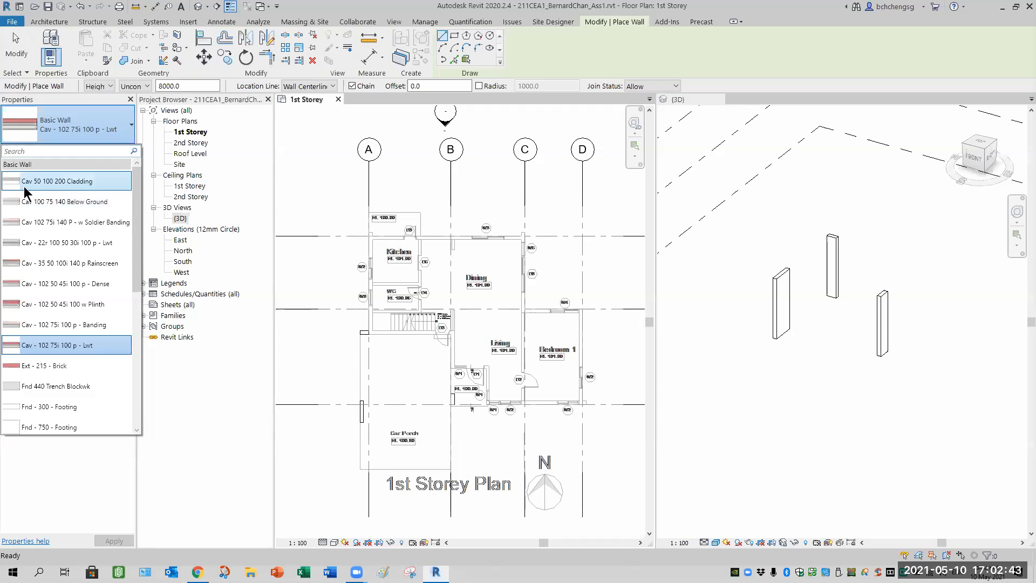
pyautogui.scroll(-2, 136, 236)
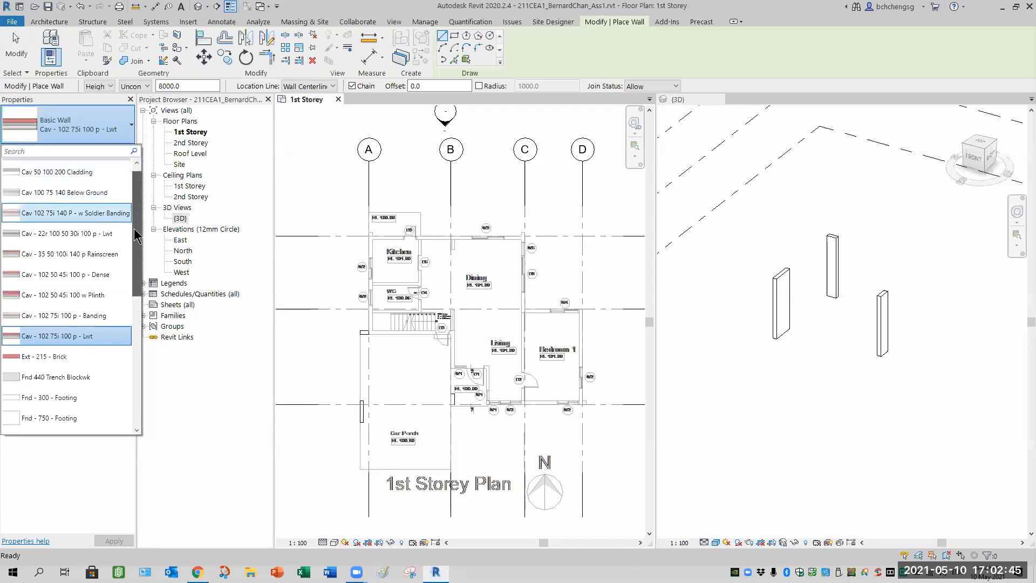
pyautogui.scroll(-3, 135, 230)
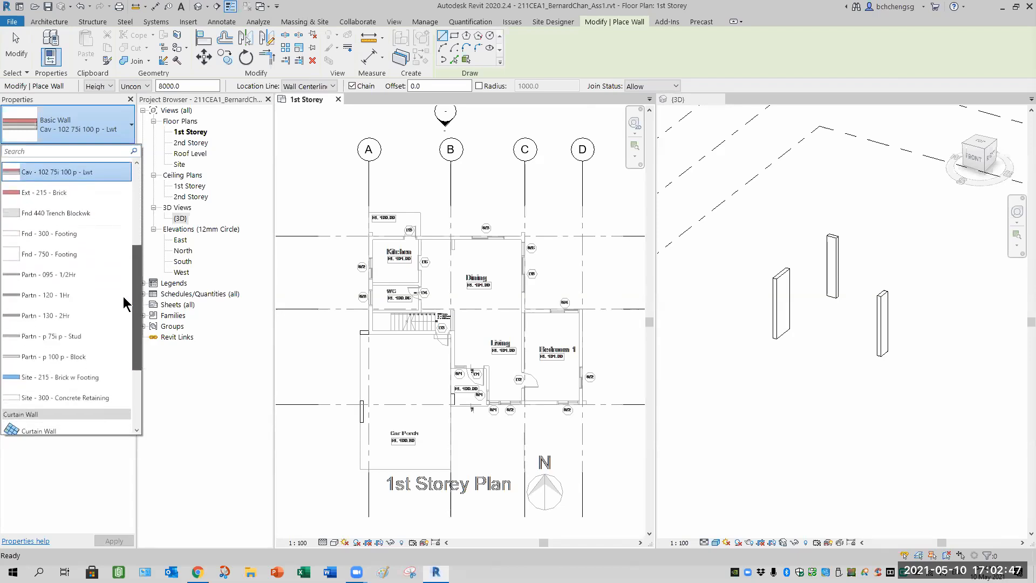
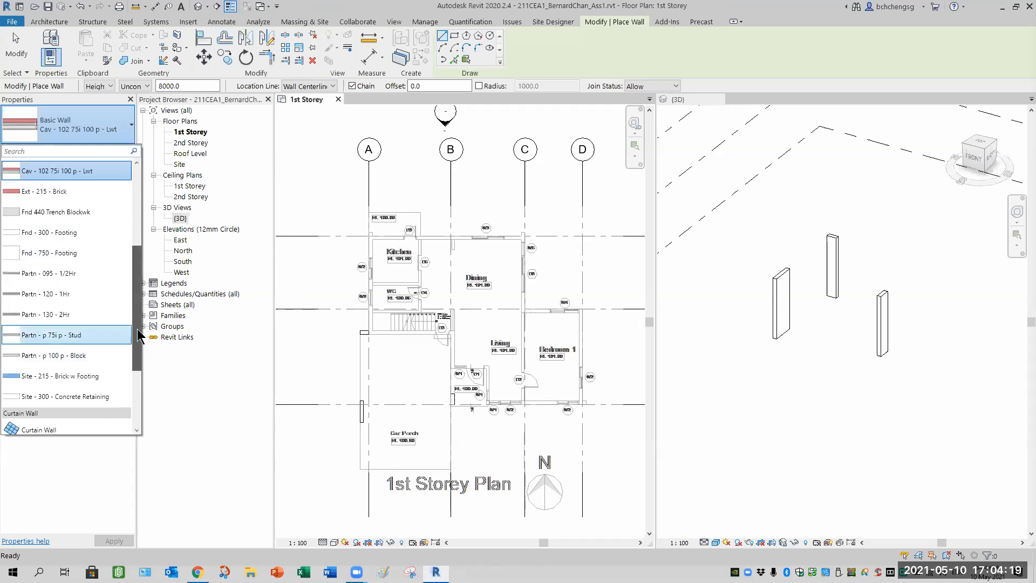
pyautogui.scroll(-2, 135, 357)
pyautogui.moveTo(133, 364); pyautogui.dragTo(120, 213)
pyautogui.scroll(-1, 118, 248)
pyautogui.scroll(1, 118, 248)
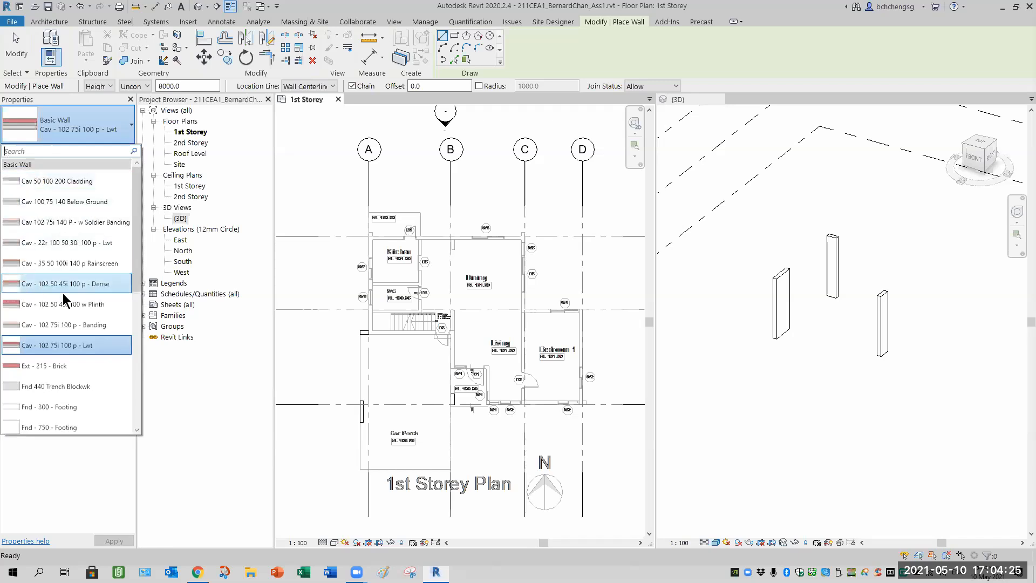
pyautogui.moveTo(136, 267); pyautogui.dragTo(137, 306)
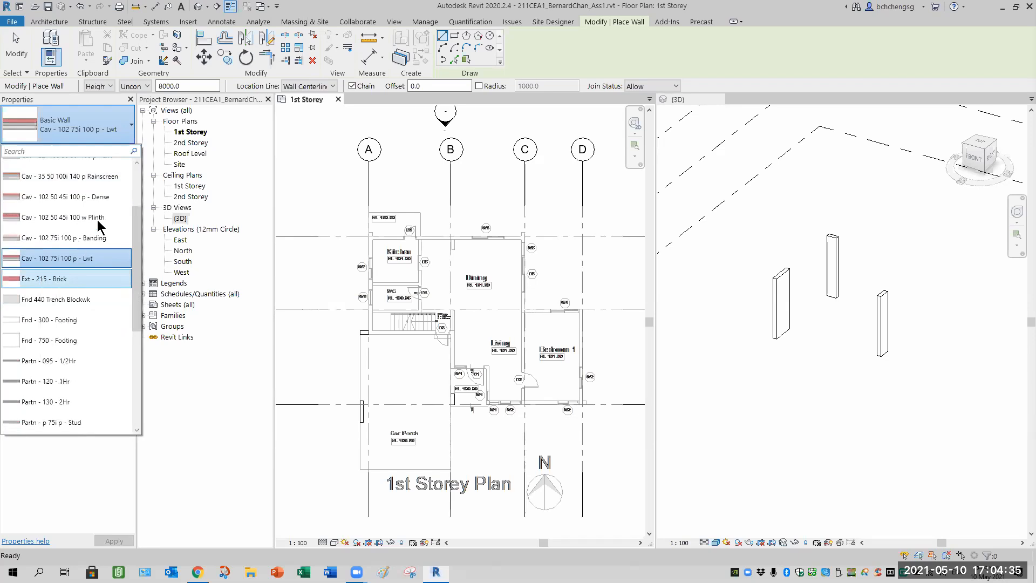
pyautogui.click(122, 141)
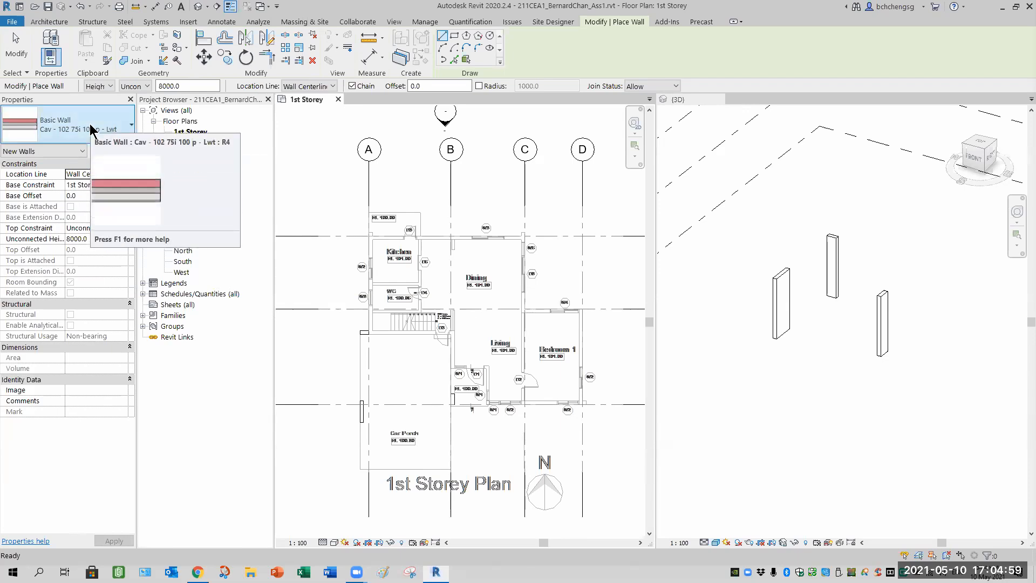
pyautogui.click(75, 138)
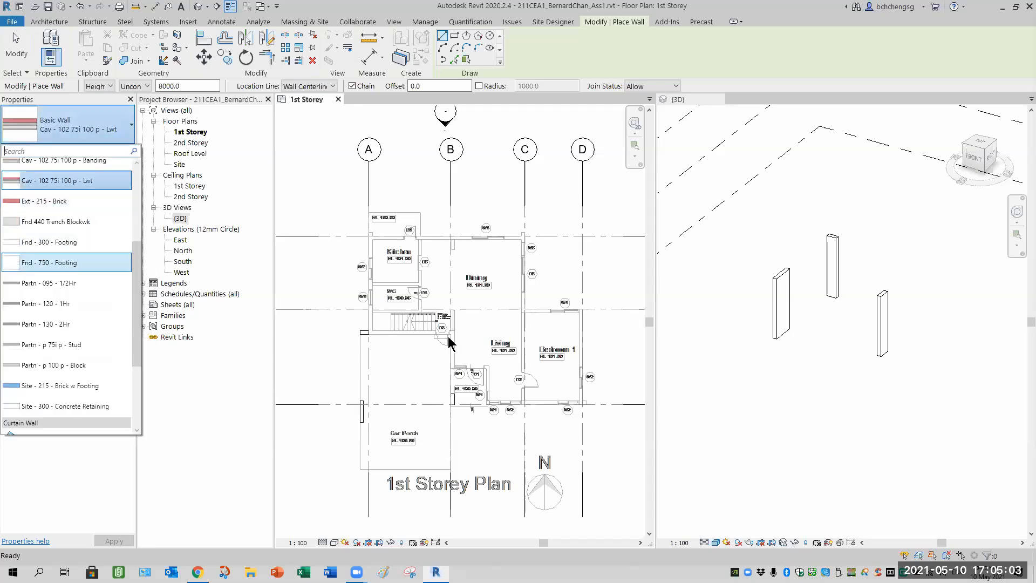
pyautogui.click(131, 135)
# Duplicate the Ext - 215 - Brick wall type and name the copy Exterior Wall 200mm.
pyautogui.click(113, 150)
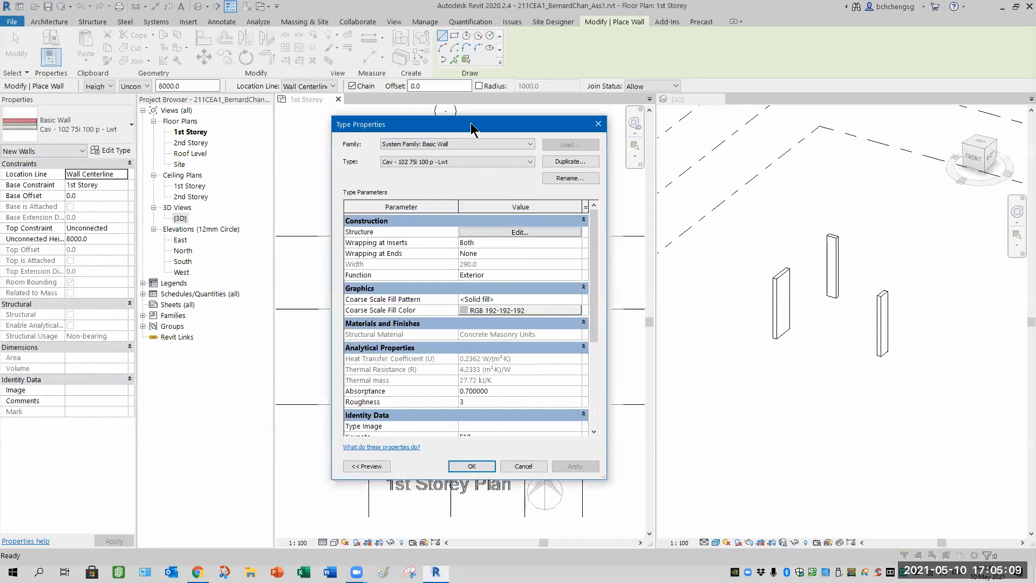
pyautogui.moveTo(470, 122); pyautogui.dragTo(535, 124)
pyautogui.click(580, 163)
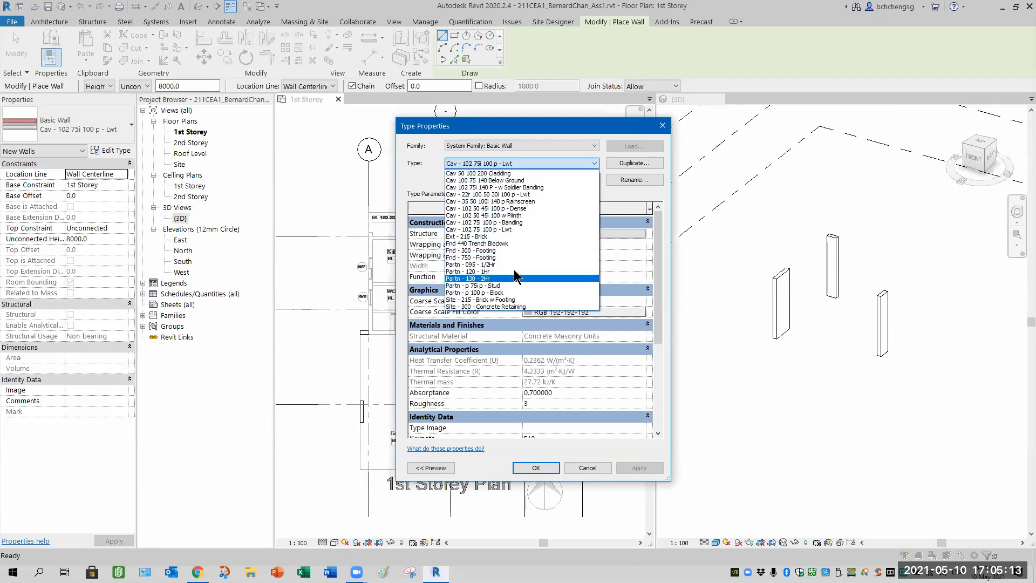
pyautogui.click(484, 237)
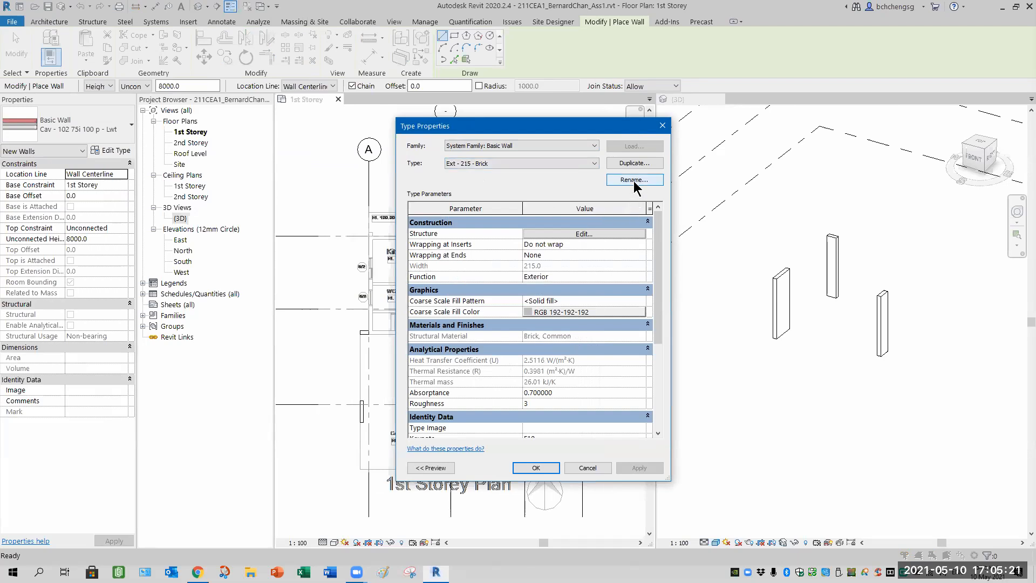
pyautogui.click(634, 163)
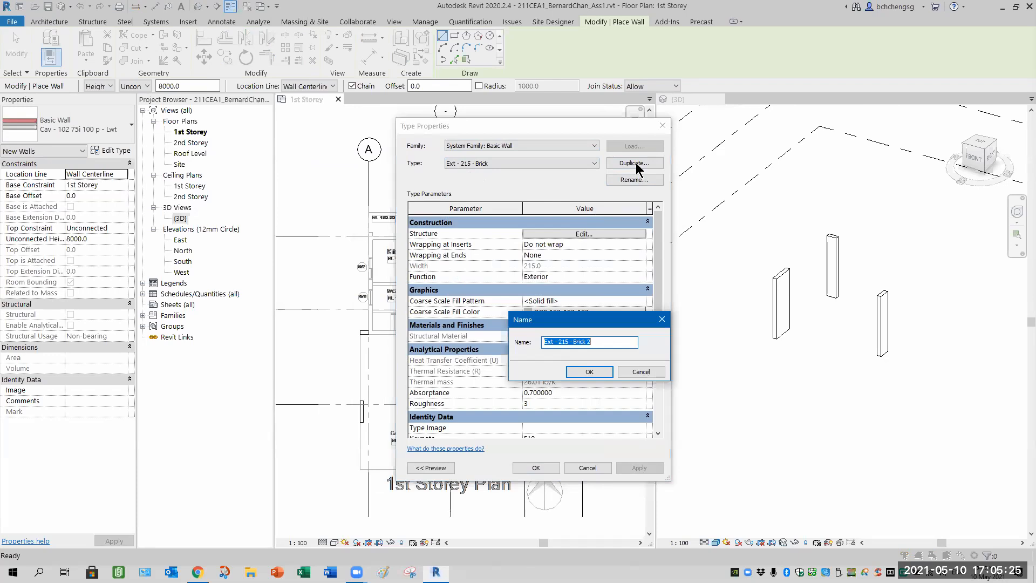
pyautogui.write('Exterior Wall 200mm')
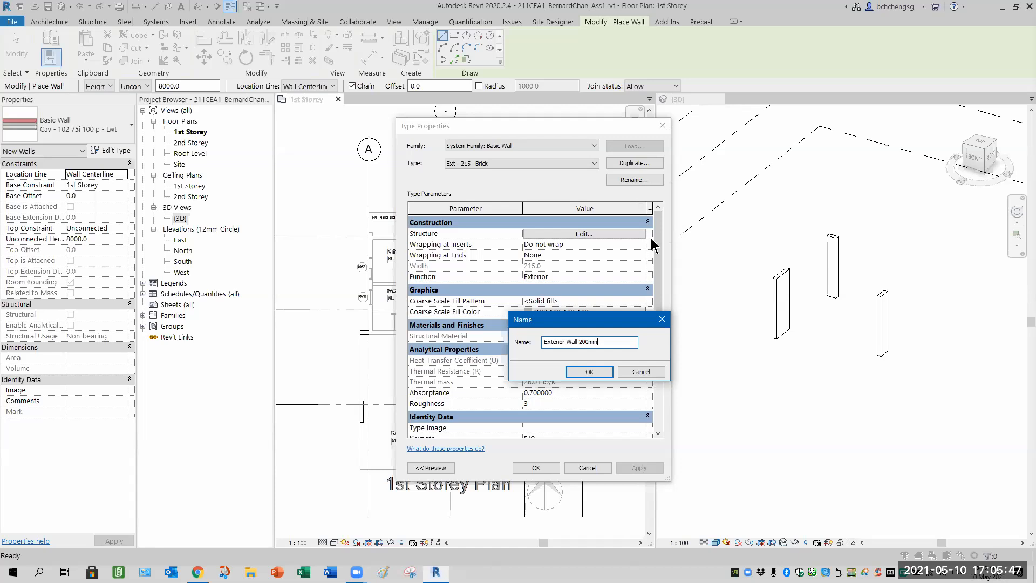
pyautogui.click(590, 372)
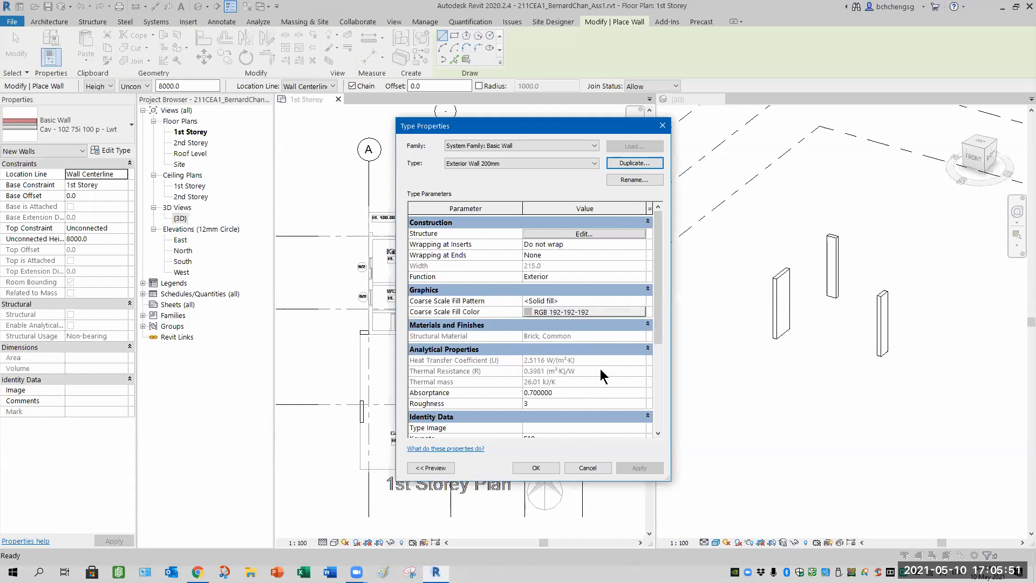
# Open the layer structure of the Exterior Wall 200mm type for editing and show its section preview.
pyautogui.moveTo(414, 243)
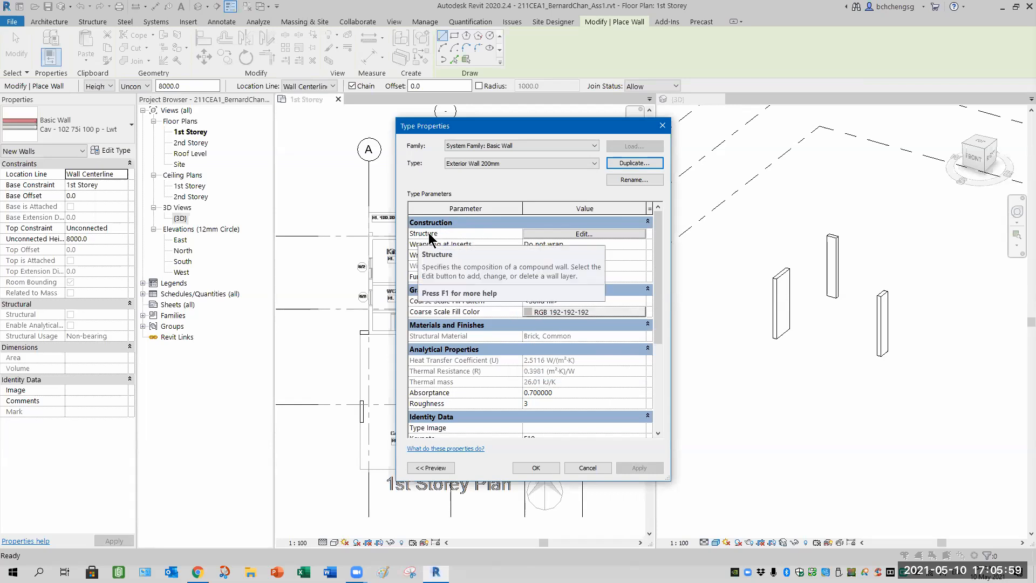
pyautogui.click(572, 233)
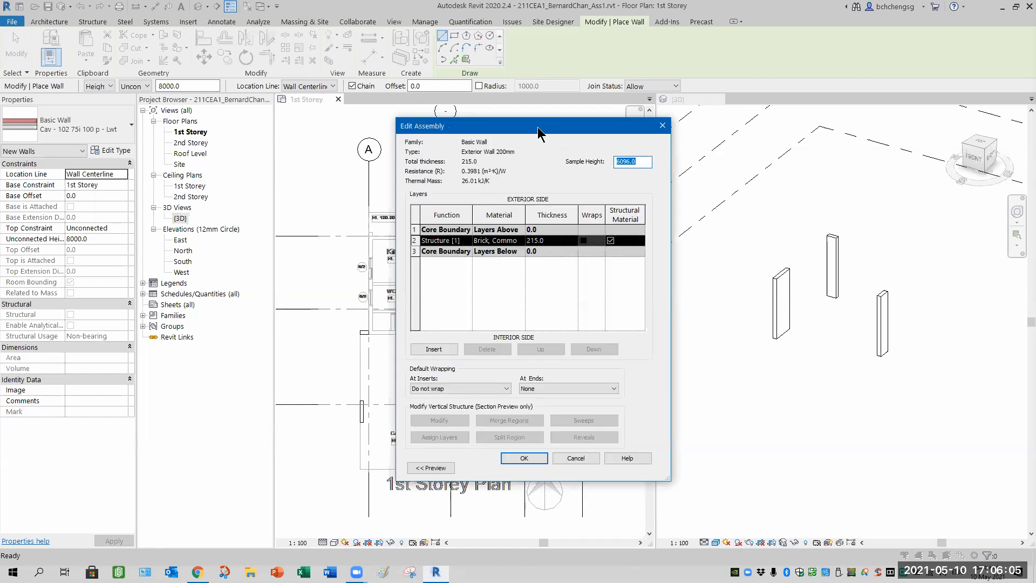
pyautogui.moveTo(538, 127); pyautogui.dragTo(606, 123)
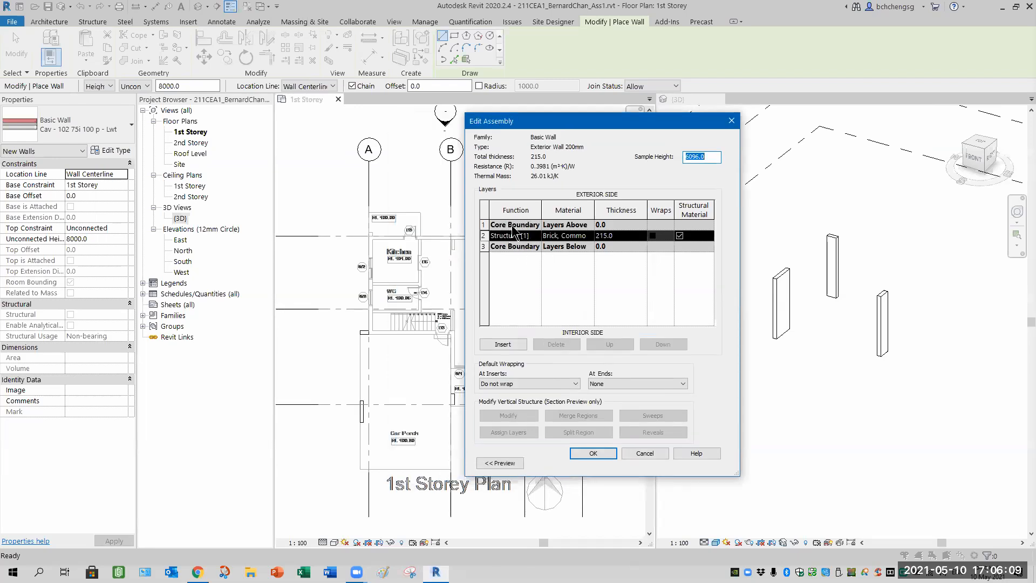
pyautogui.click(501, 463)
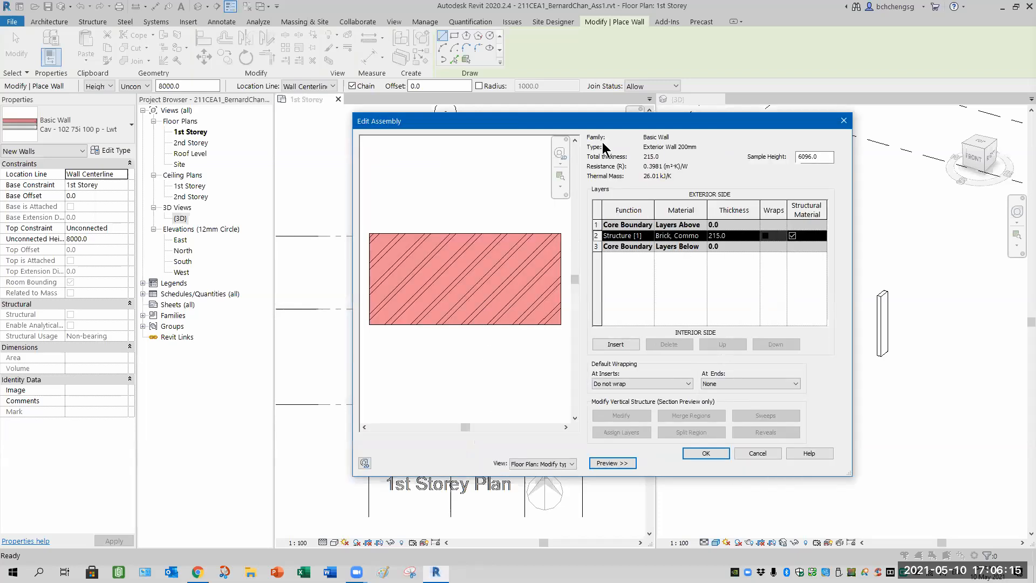
pyautogui.moveTo(591, 125); pyautogui.dragTo(516, 154)
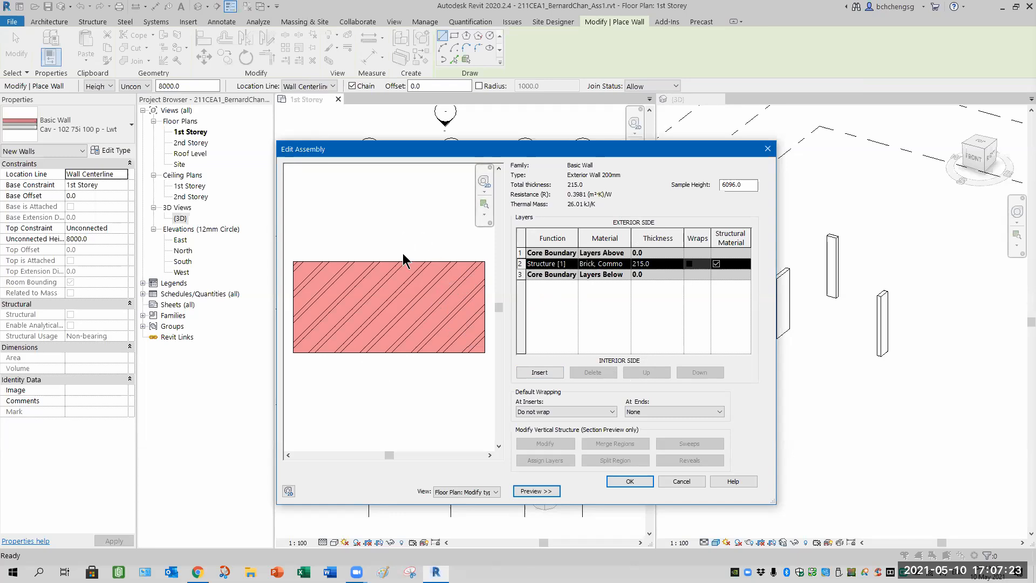
# Insert a new layer above the brick layer and move it outside the core boundary on the exterior side.
pyautogui.click(560, 262)
pyautogui.click(540, 372)
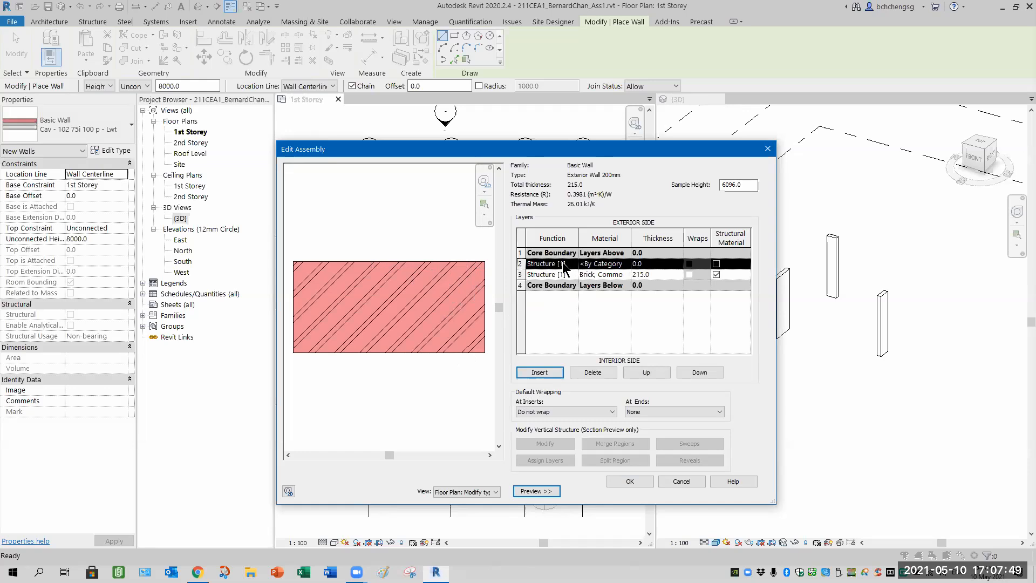
pyautogui.click(636, 368)
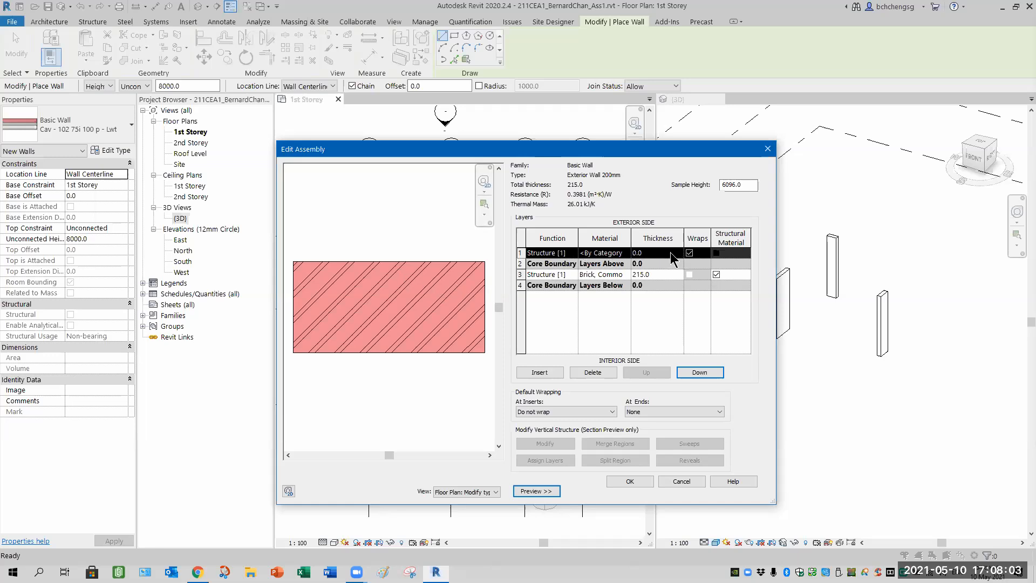
# Set the new exterior layer's function to Finish 1 [4] and its thickness to 20 mm.
pyautogui.click(575, 254)
pyautogui.click(574, 253)
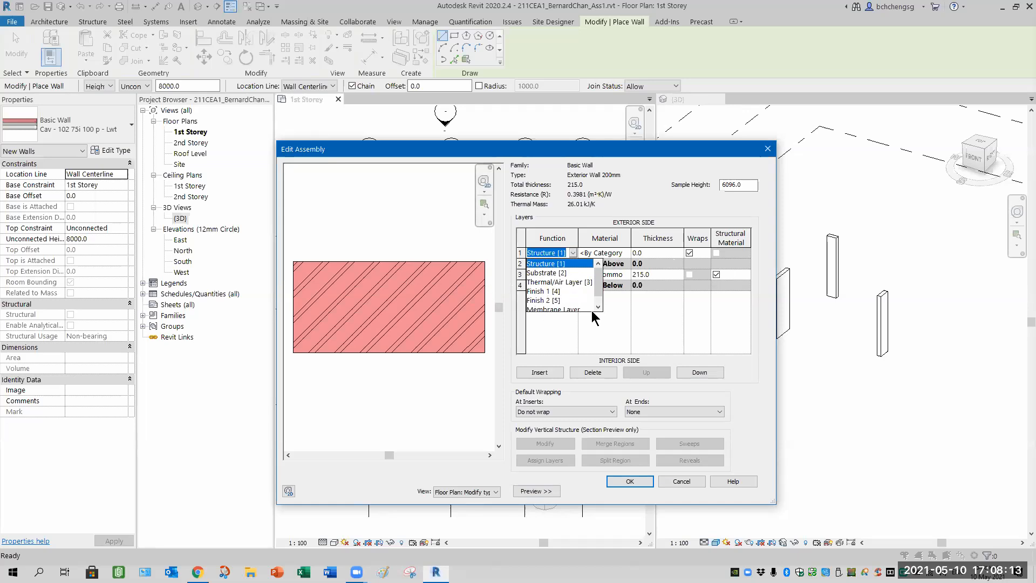
pyautogui.moveTo(598, 294)
pyautogui.mouseDown()
pyautogui.moveTo(598, 303)
pyautogui.moveTo(599, 284)
pyautogui.mouseUp()
pyautogui.moveTo(599, 292); pyautogui.dragTo(600, 300)
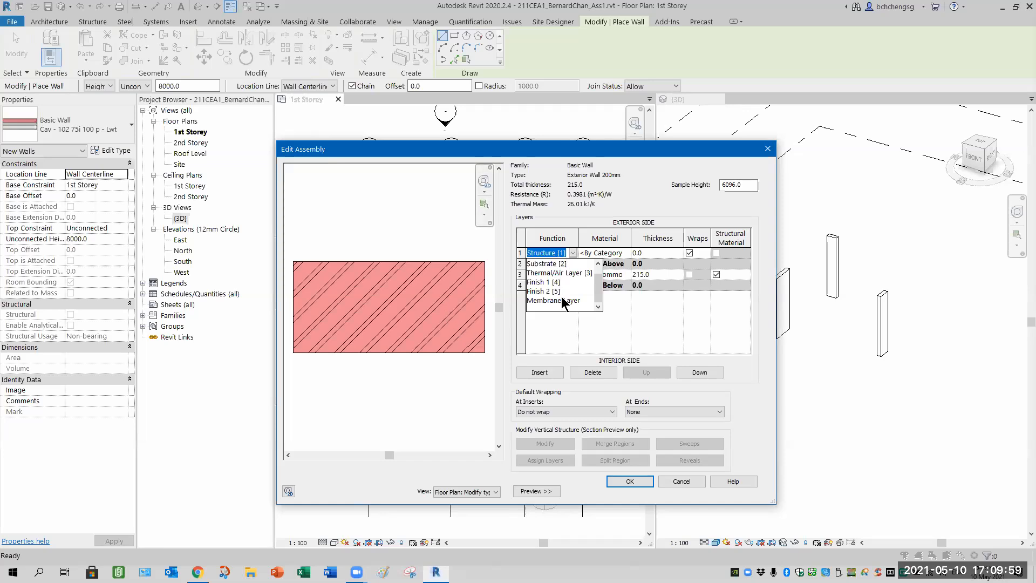
pyautogui.click(533, 282)
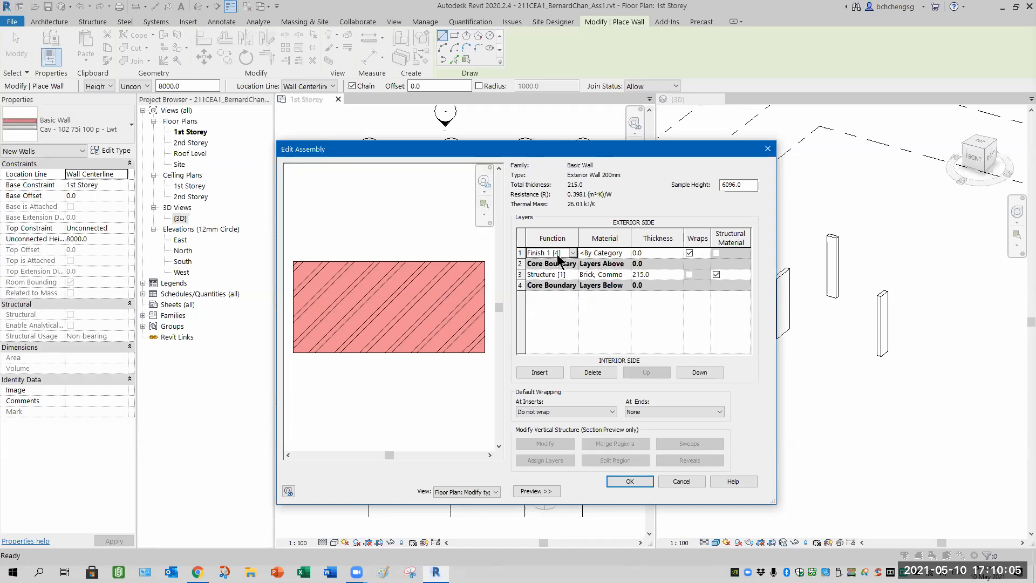
pyautogui.click(657, 253)
pyautogui.write('20')
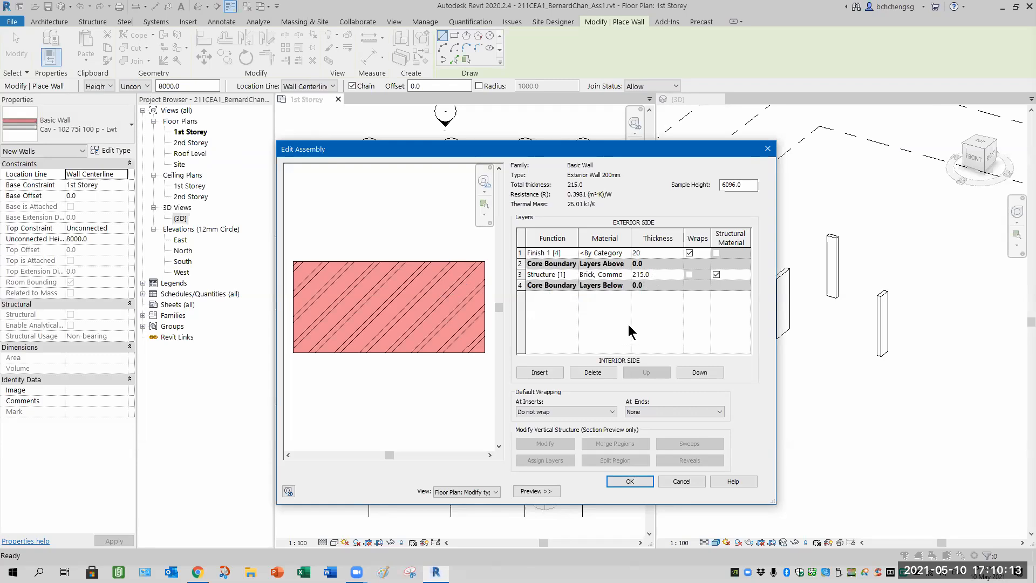
pyautogui.press('Tab')
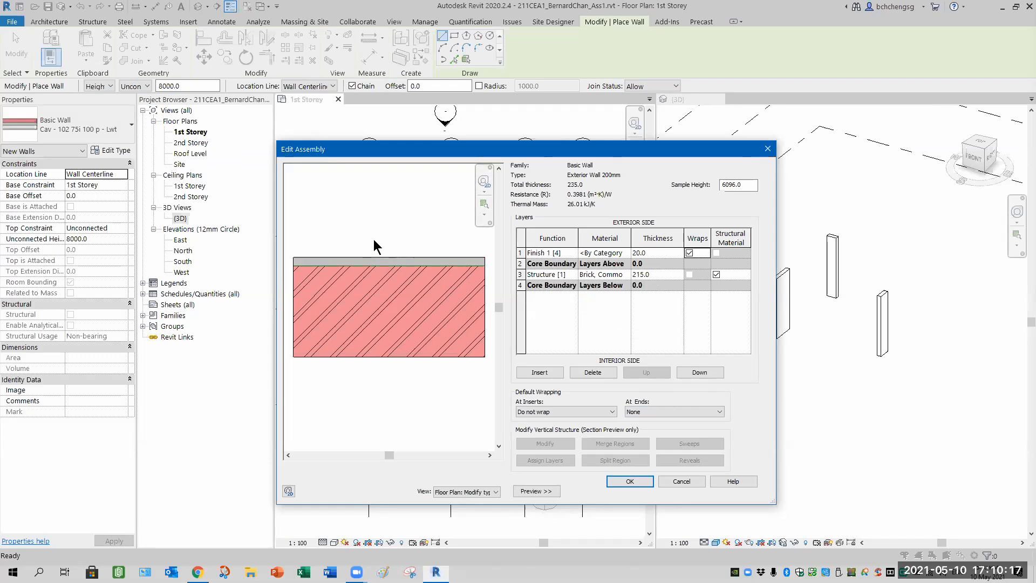
# Search the project materials for "plas" and assign Plaster to the exterior finish layer.
pyautogui.click(625, 252)
pyautogui.click(627, 252)
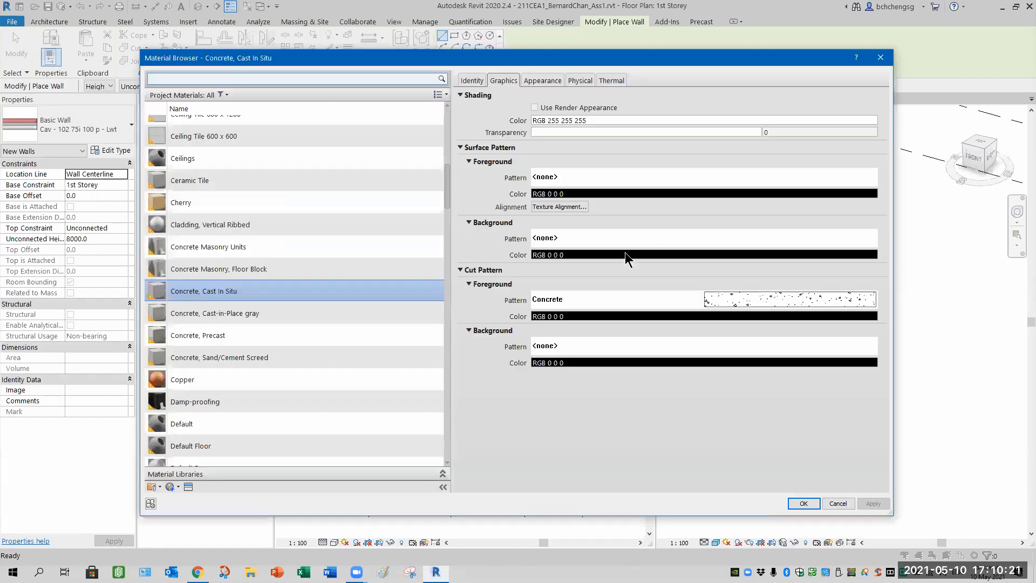
pyautogui.click(221, 94)
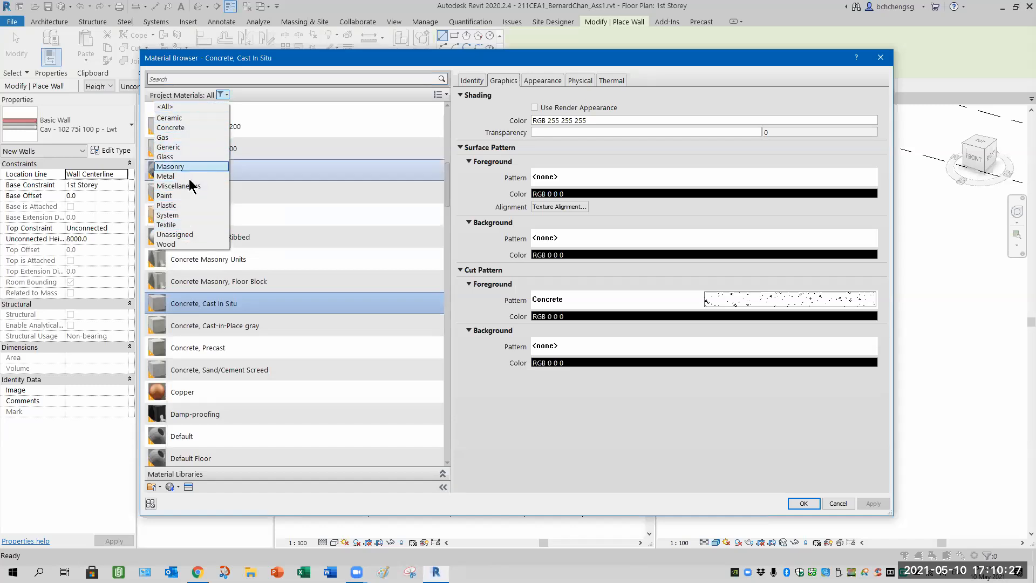
pyautogui.click(187, 79)
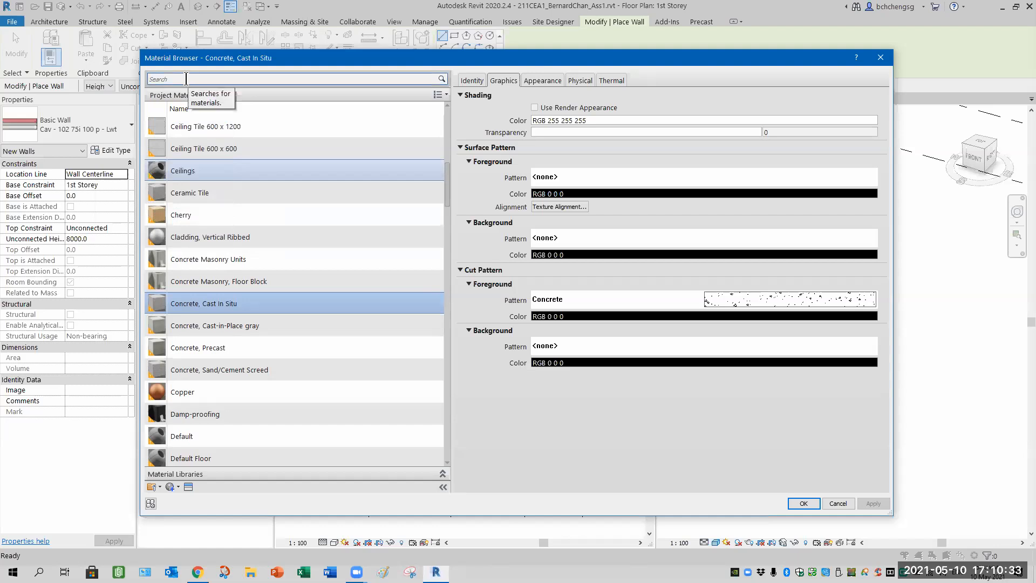
pyautogui.click(186, 79)
pyautogui.write('plas')
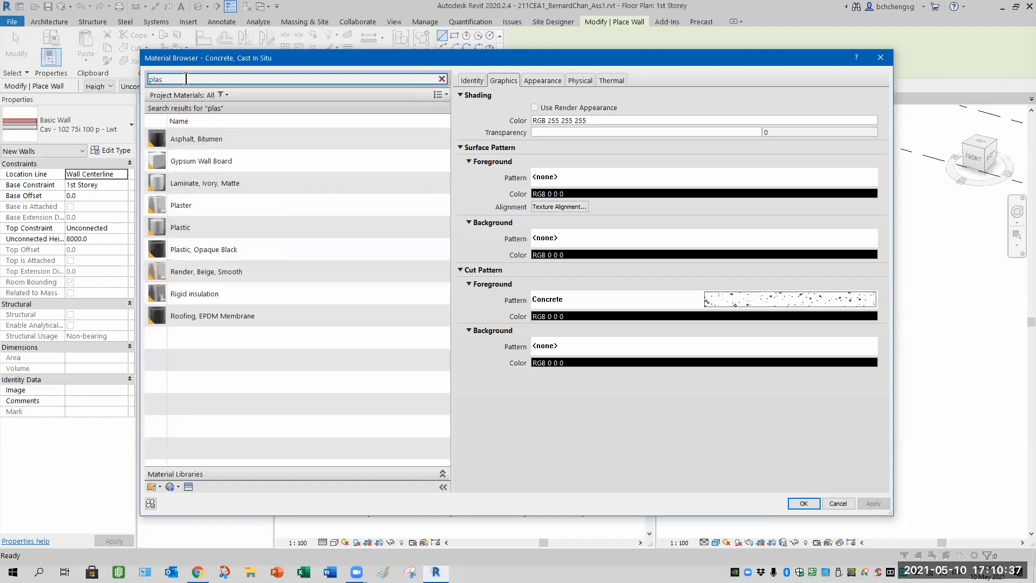
pyautogui.click(219, 206)
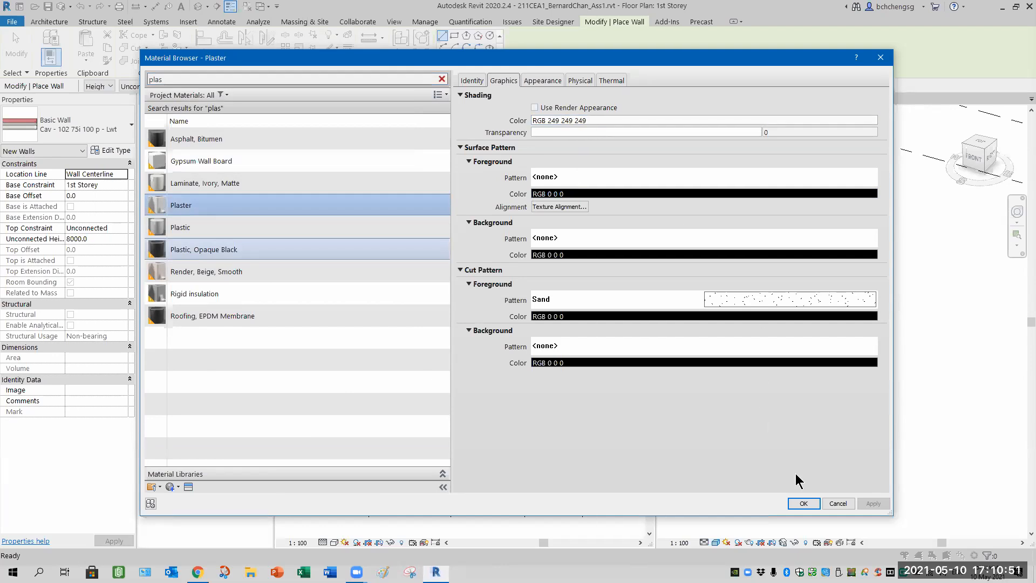
pyautogui.click(803, 503)
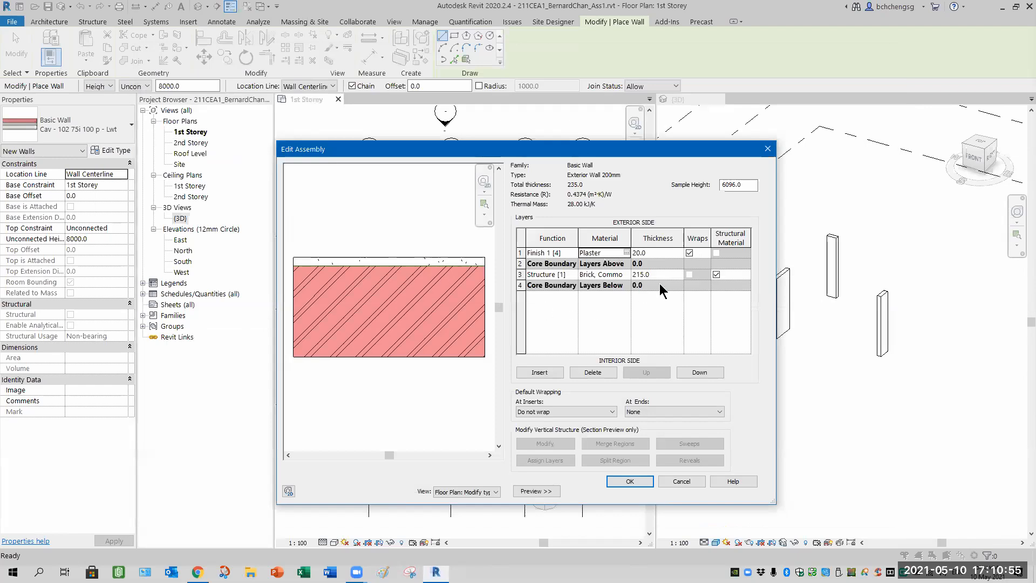
# Insert a new layer and move it below the core boundary on the interior side.
pyautogui.click(540, 372)
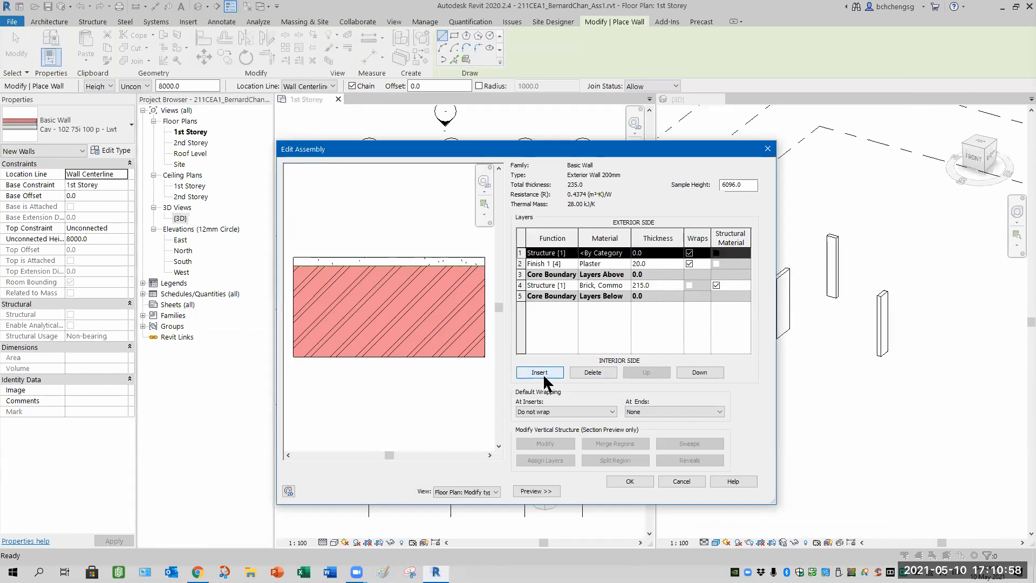
pyautogui.click(689, 373)
pyautogui.click(688, 373)
pyautogui.click(688, 374)
pyautogui.click(689, 374)
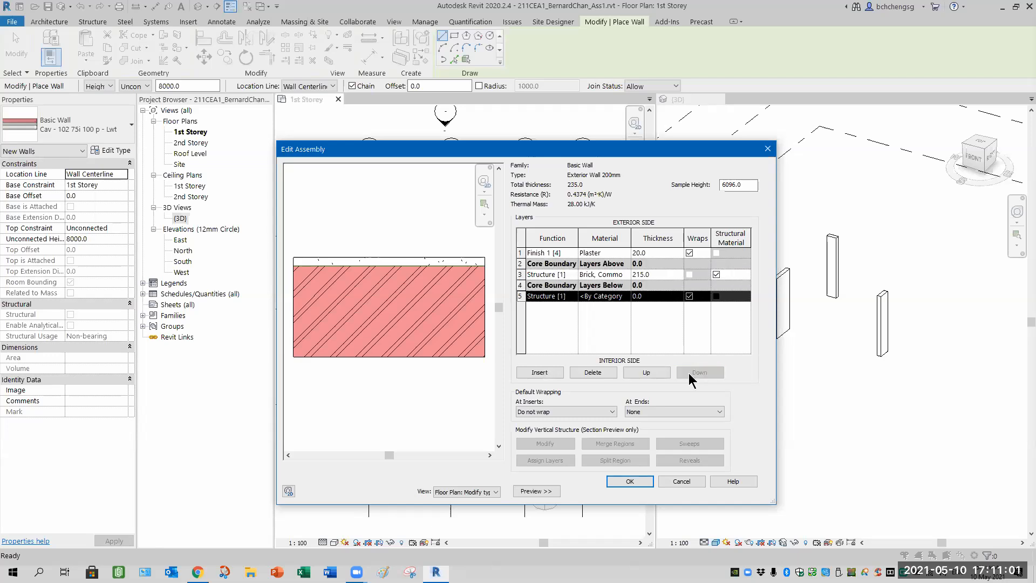
# Set the new interior layer's function to Finish 2 [5] and its thickness to 20 mm.
pyautogui.click(574, 297)
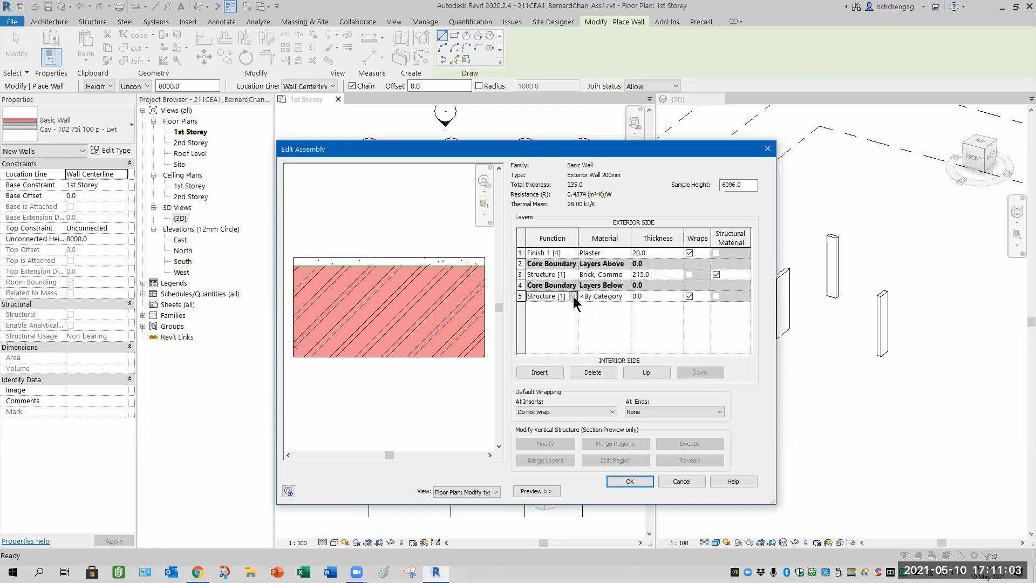
pyautogui.click(574, 296)
pyautogui.moveTo(598, 330); pyautogui.dragTo(597, 336)
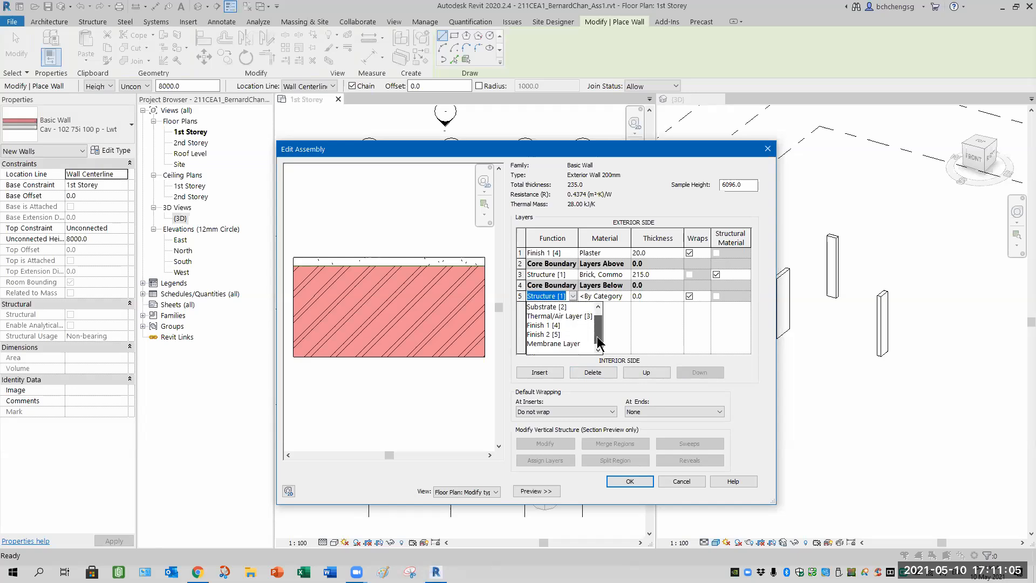
pyautogui.click(548, 335)
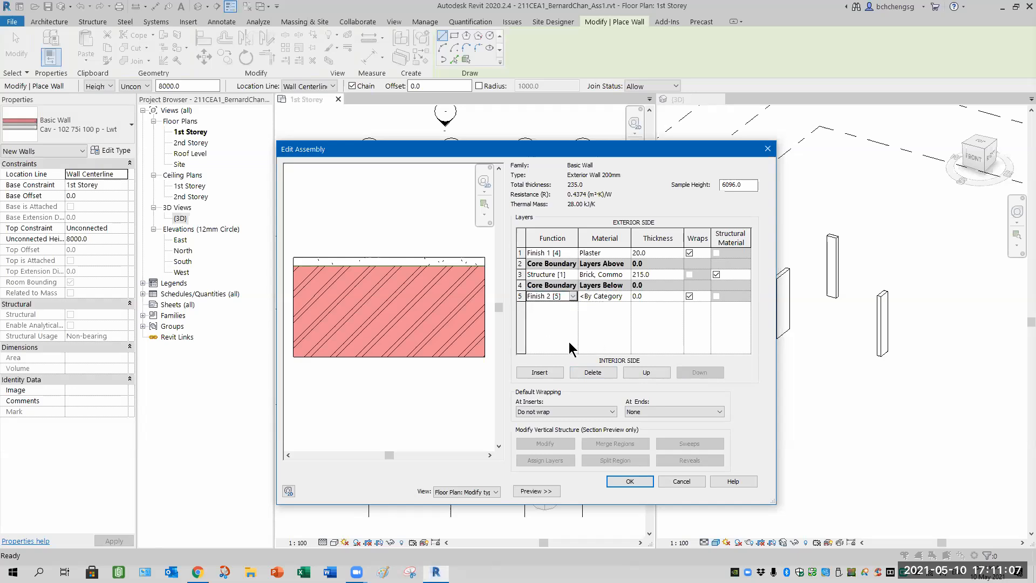
pyautogui.click(655, 298)
pyautogui.write('20')
# Assign Plaster as the material of the interior finish layer.
pyautogui.click(623, 300)
pyautogui.click(626, 295)
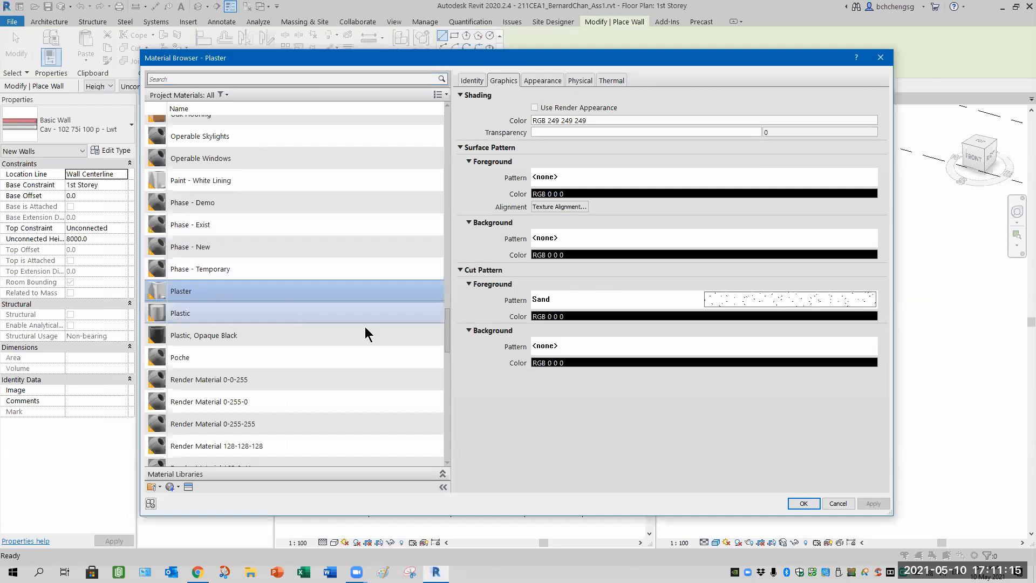
pyautogui.click(804, 503)
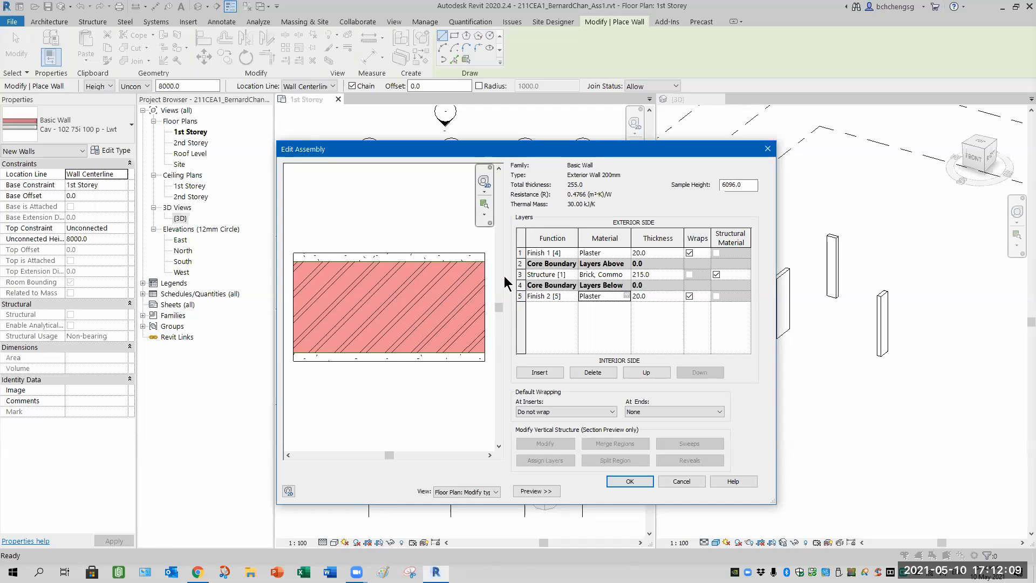
# Check the material settings of the exterior finish layer and close them without changes.
pyautogui.click(610, 252)
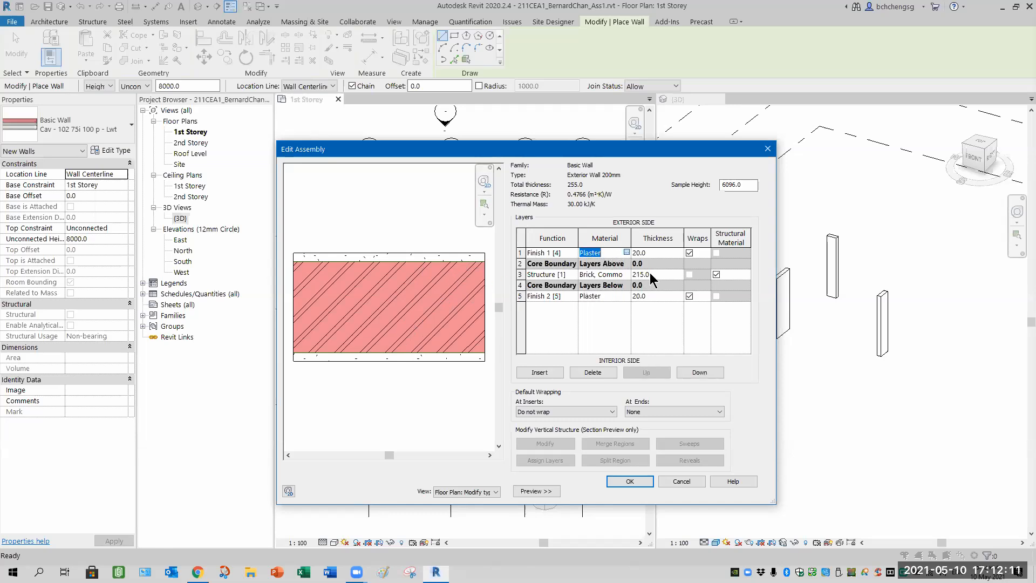
pyautogui.click(626, 252)
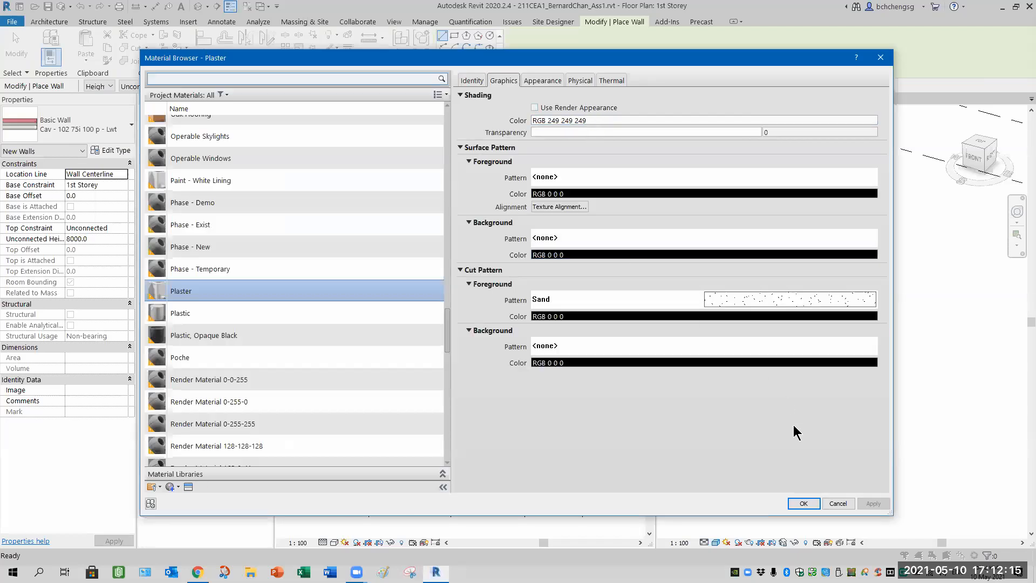
pyautogui.click(837, 504)
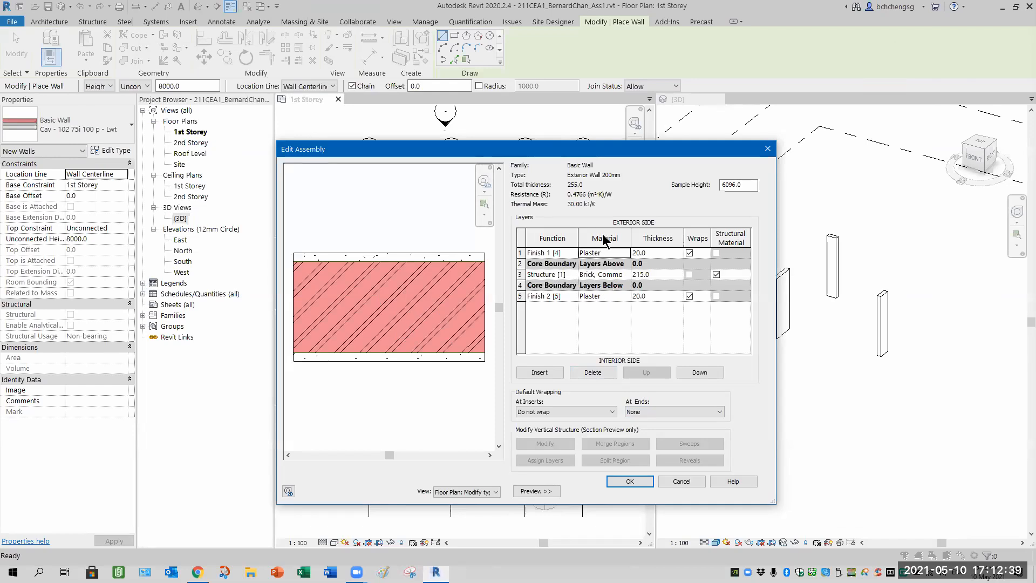
# Filter the project materials by Concrete and assign Concrete, Cast In Situ to the structure layer.
pyautogui.click(627, 273)
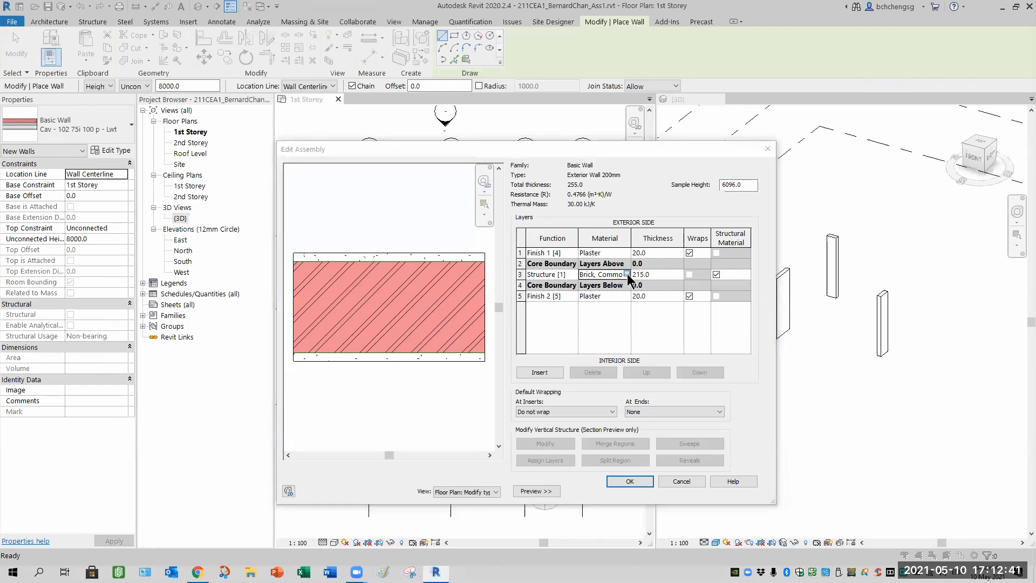
pyautogui.click(628, 274)
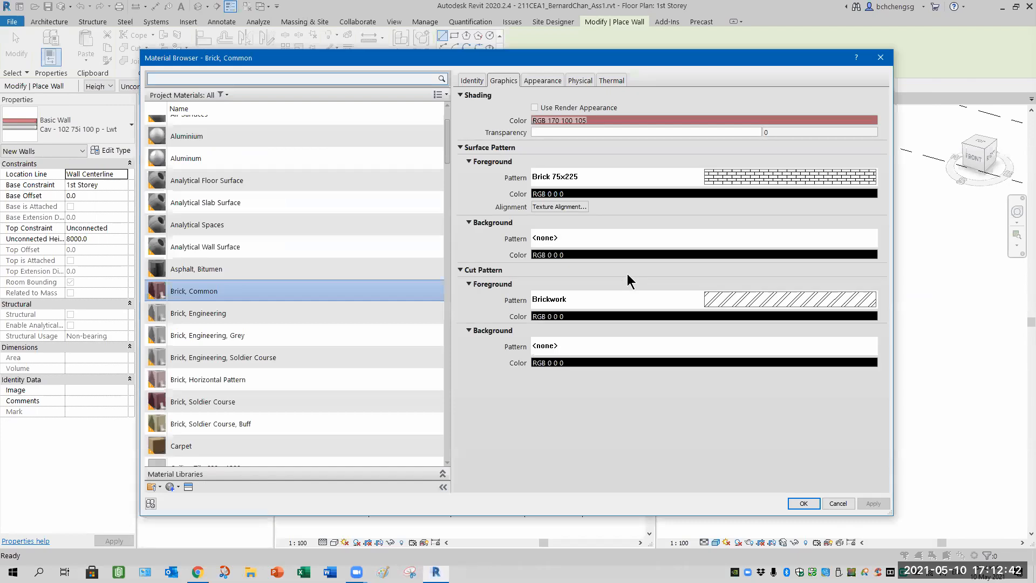
pyautogui.click(226, 96)
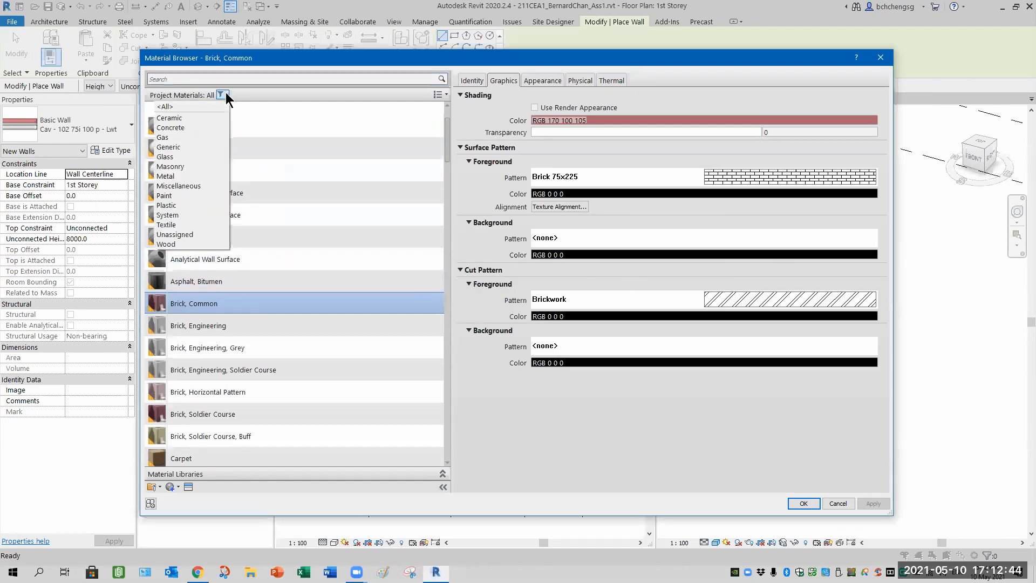
pyautogui.click(183, 127)
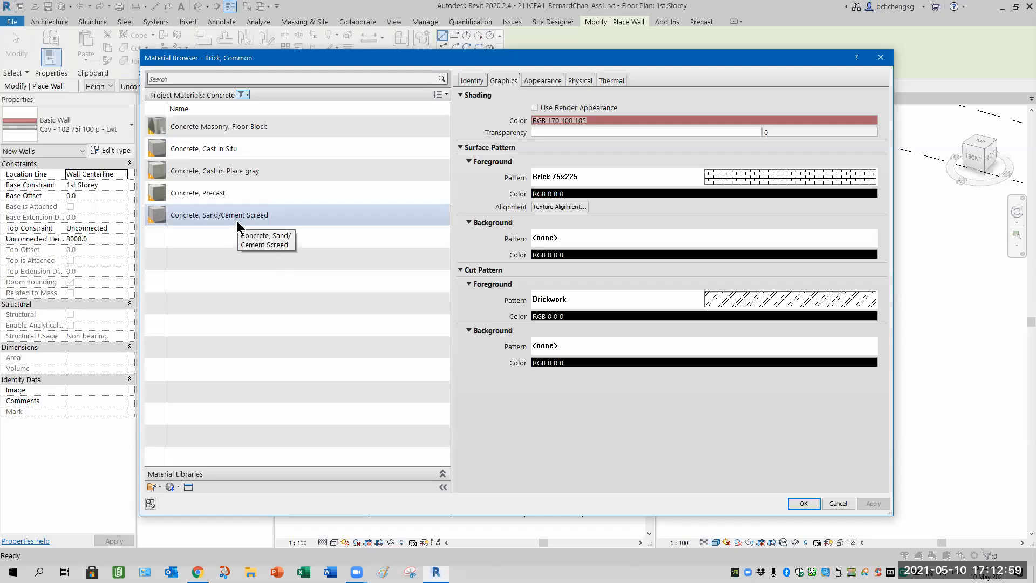
pyautogui.click(229, 153)
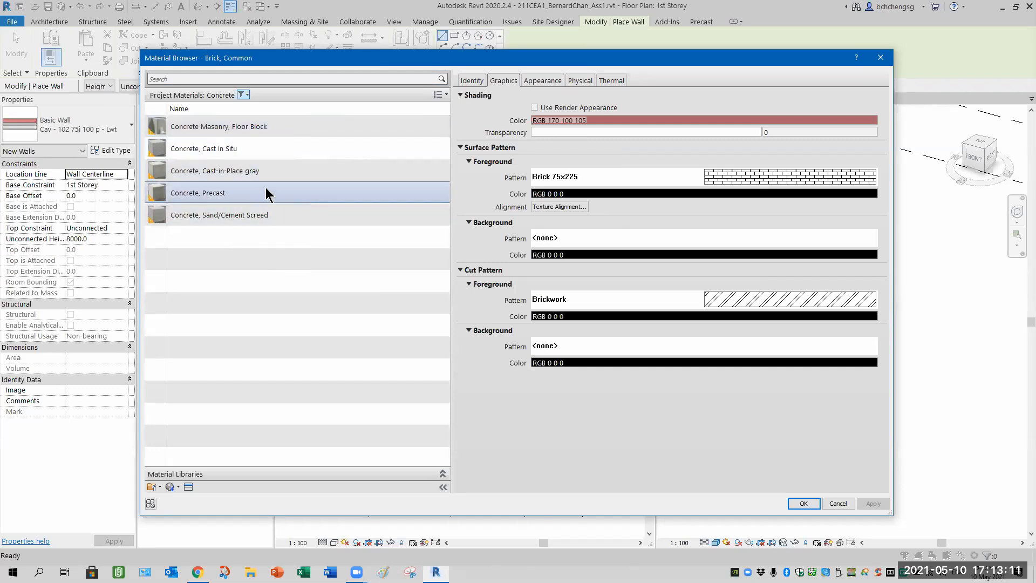
pyautogui.click(267, 149)
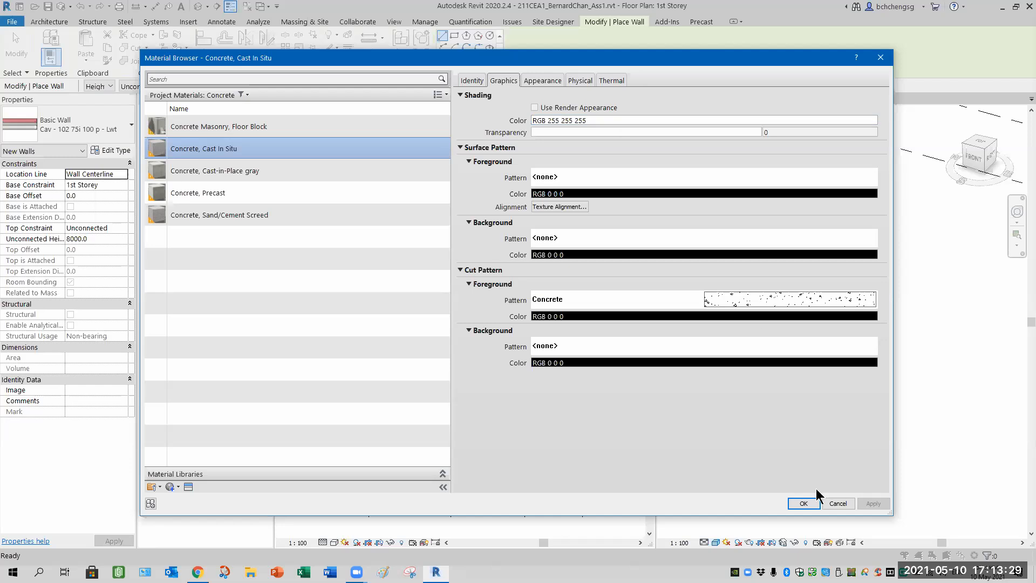
pyautogui.click(804, 503)
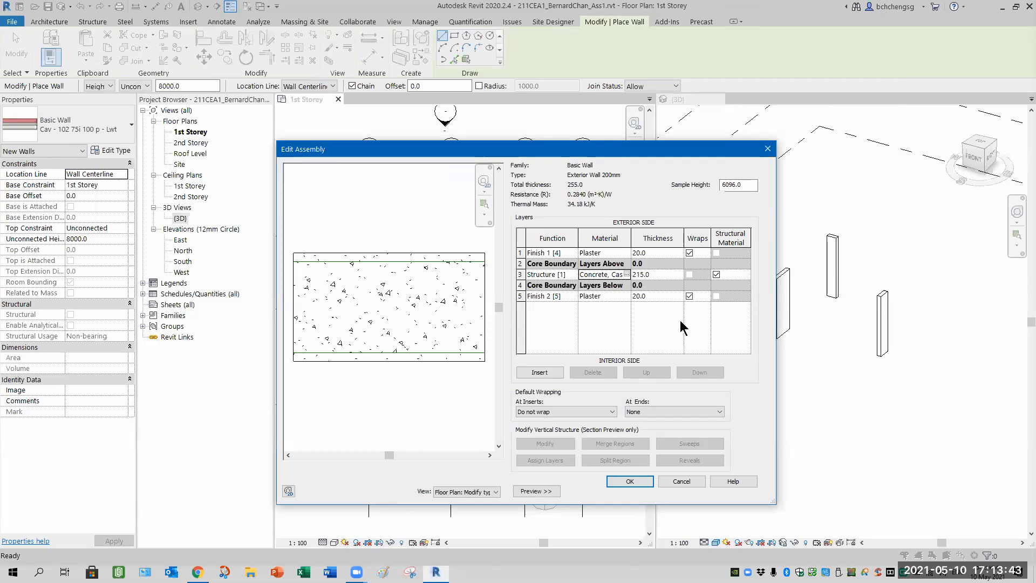
# Try moving the Finish 2 [5] layer up to the exterior side, and return it below the core boundary.
pyautogui.click(551, 299)
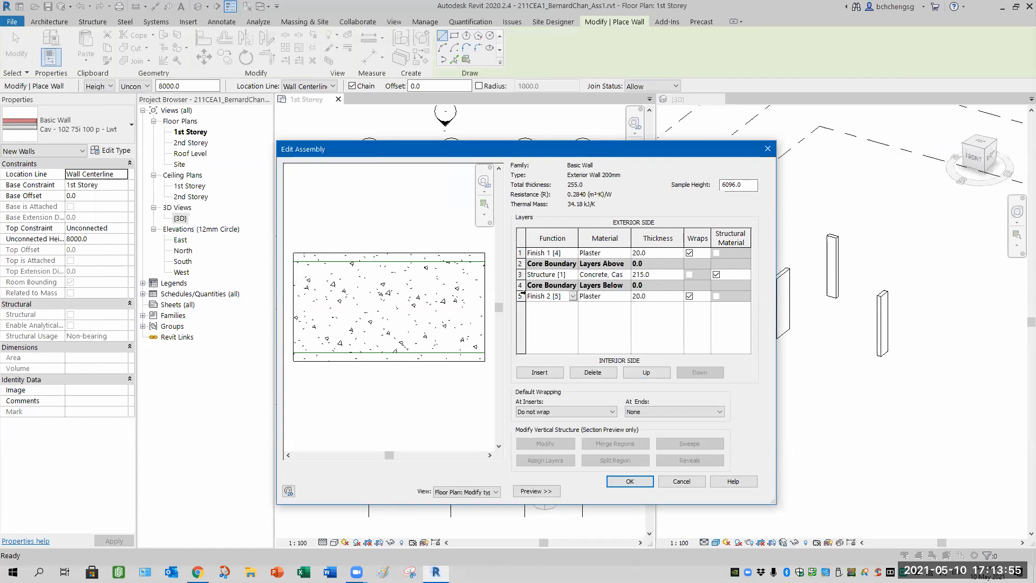
pyautogui.click(521, 296)
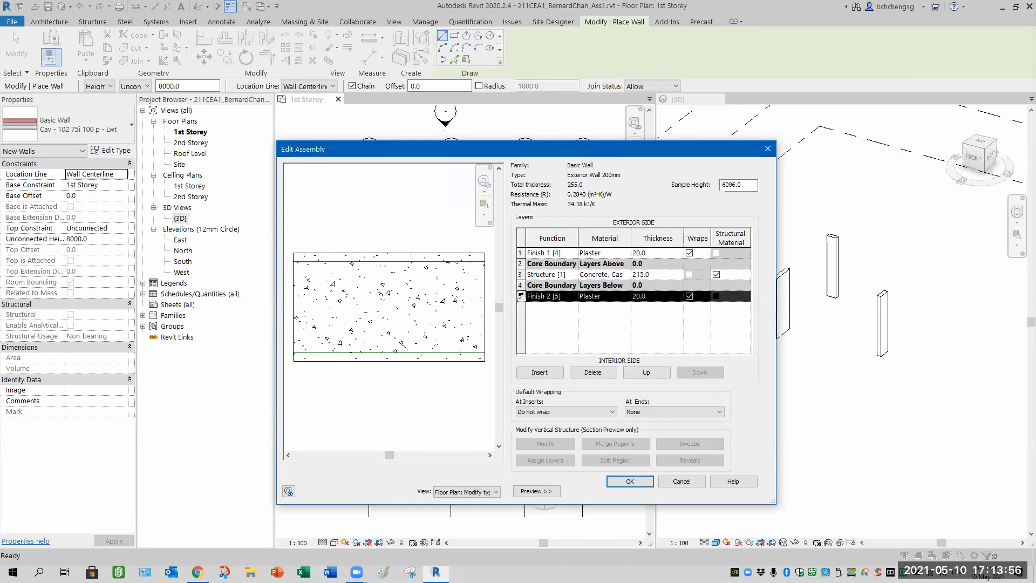
pyautogui.click(651, 373)
pyautogui.click(651, 374)
pyautogui.click(652, 373)
pyautogui.click(651, 374)
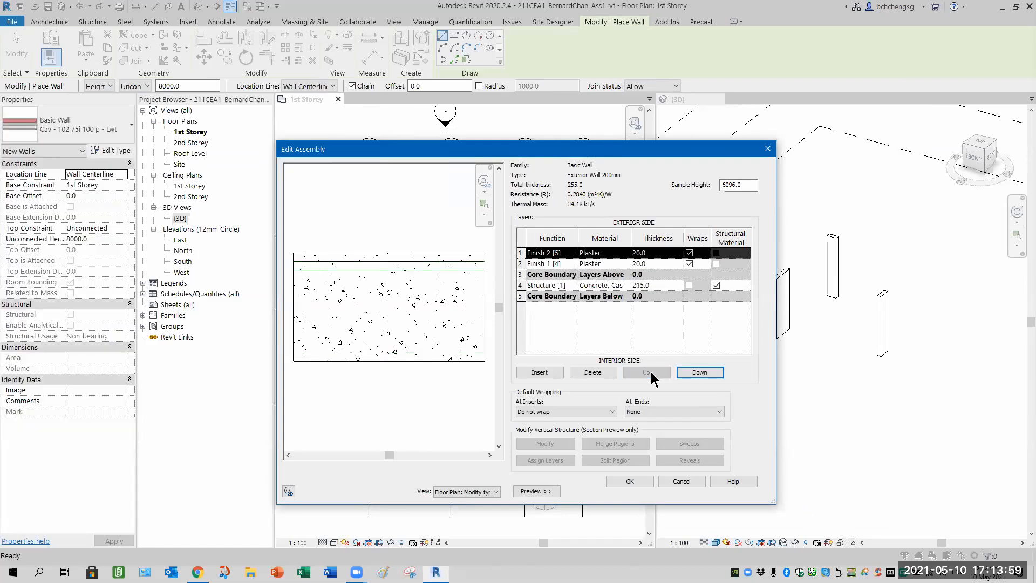
pyautogui.click(703, 374)
pyautogui.click(702, 375)
pyautogui.click(703, 375)
pyautogui.click(703, 375)
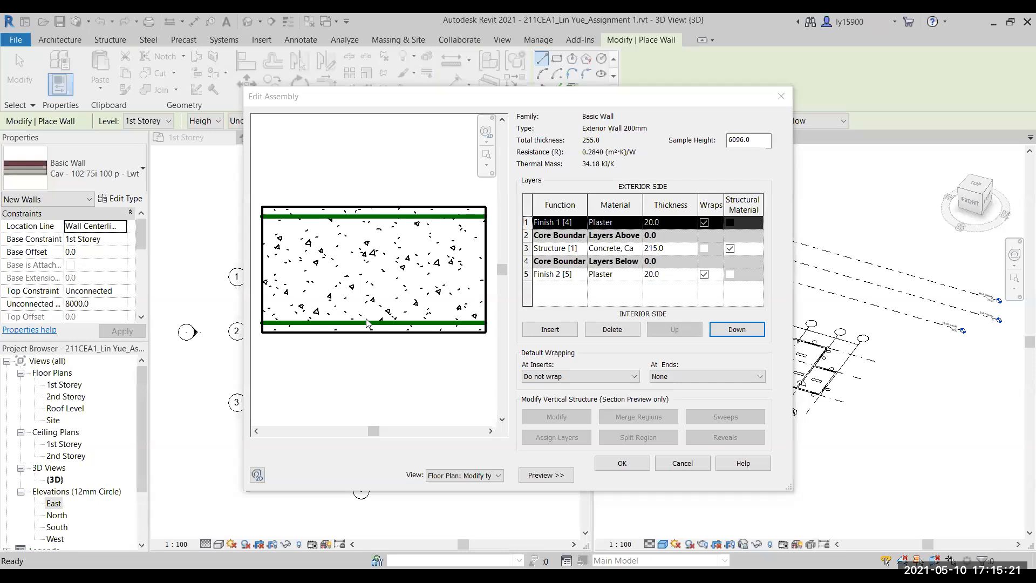
# Accept the wall's layer structure and type settings, and reopen the type properties of Exterior Wall 200mm.
pyautogui.click(556, 275)
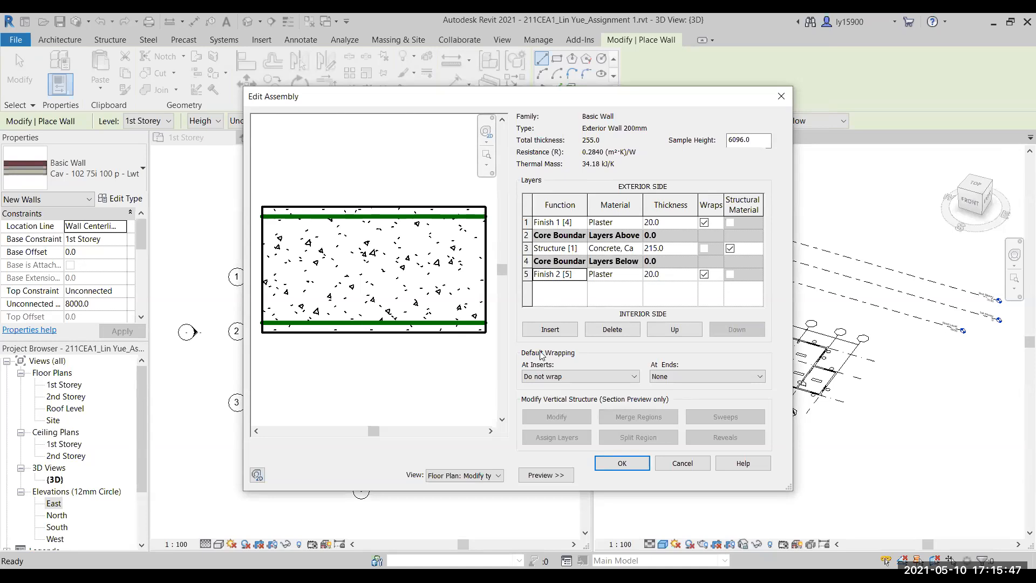
pyautogui.click(616, 463)
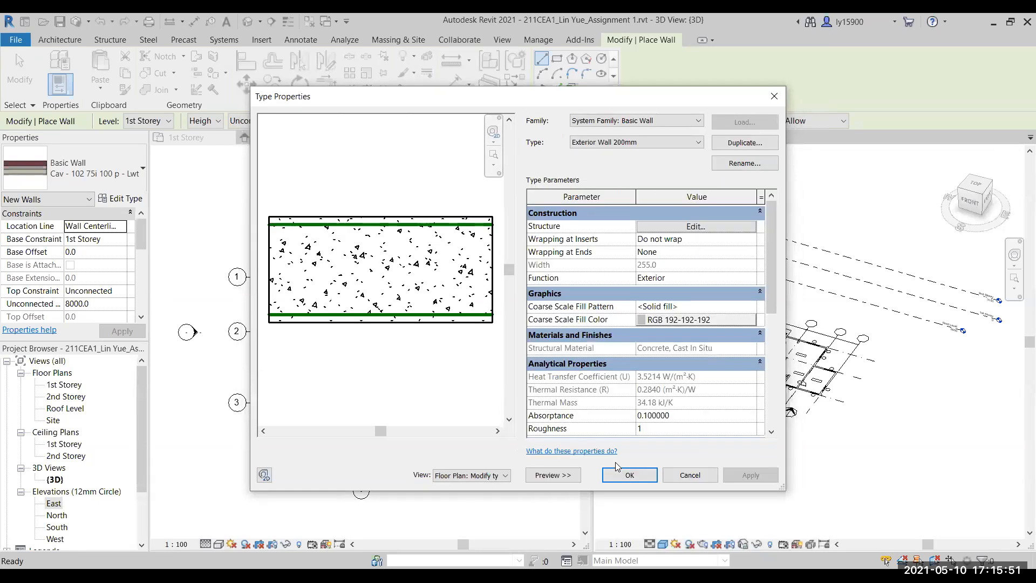
pyautogui.press('Return')
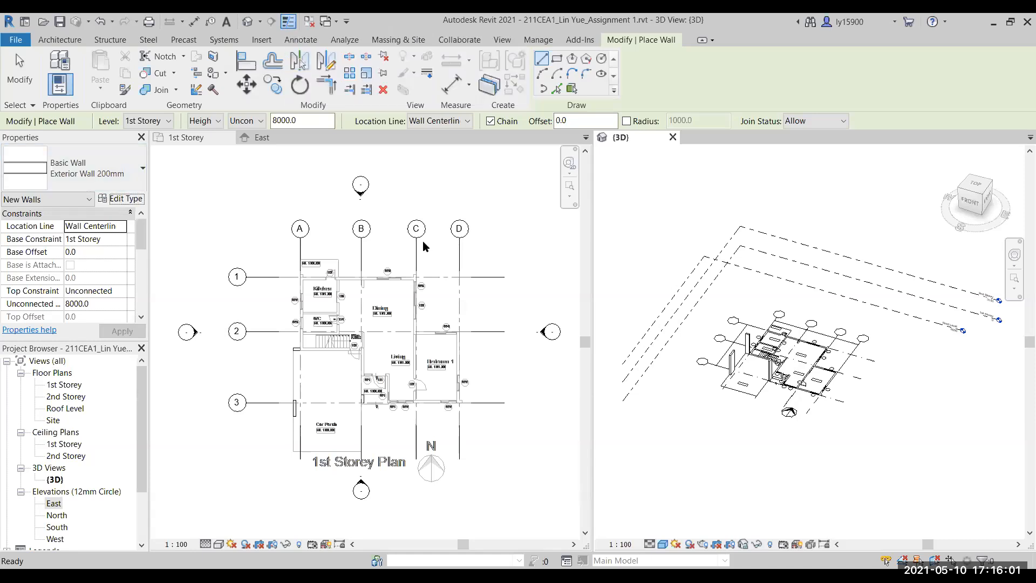
pyautogui.click(123, 199)
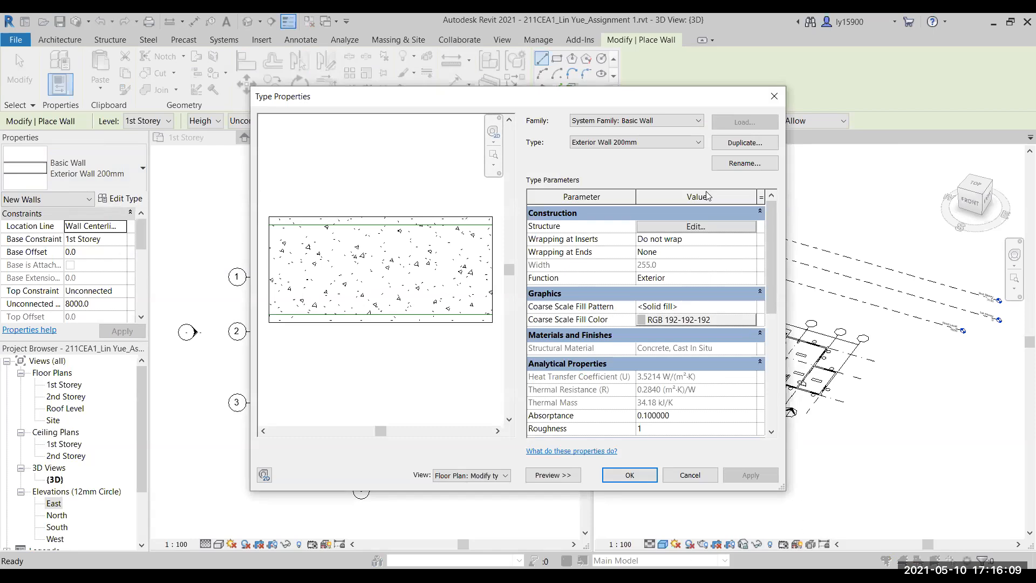
pyautogui.click(634, 23)
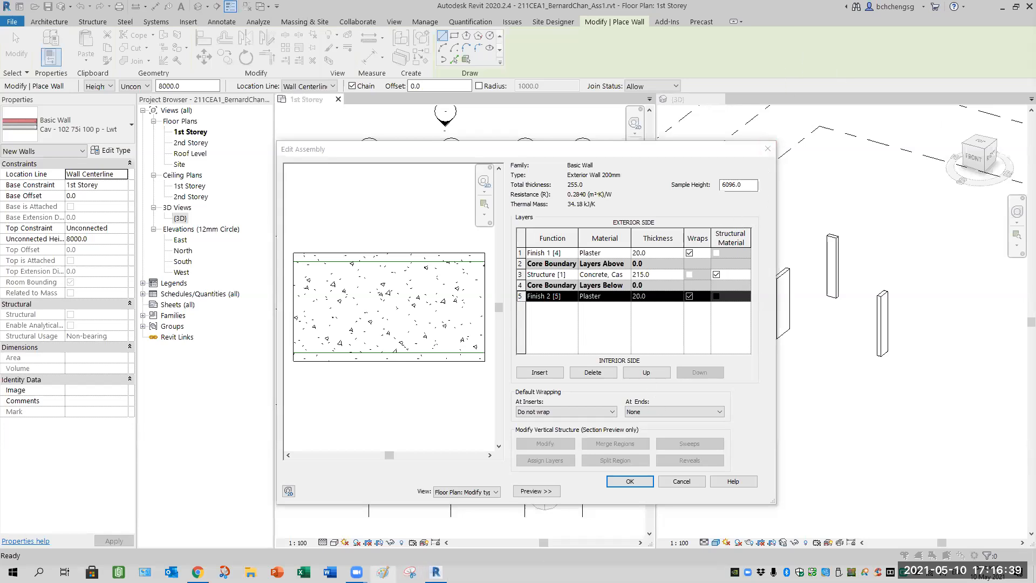
pyautogui.moveTo(356, 573)
pyautogui.click(308, 549)
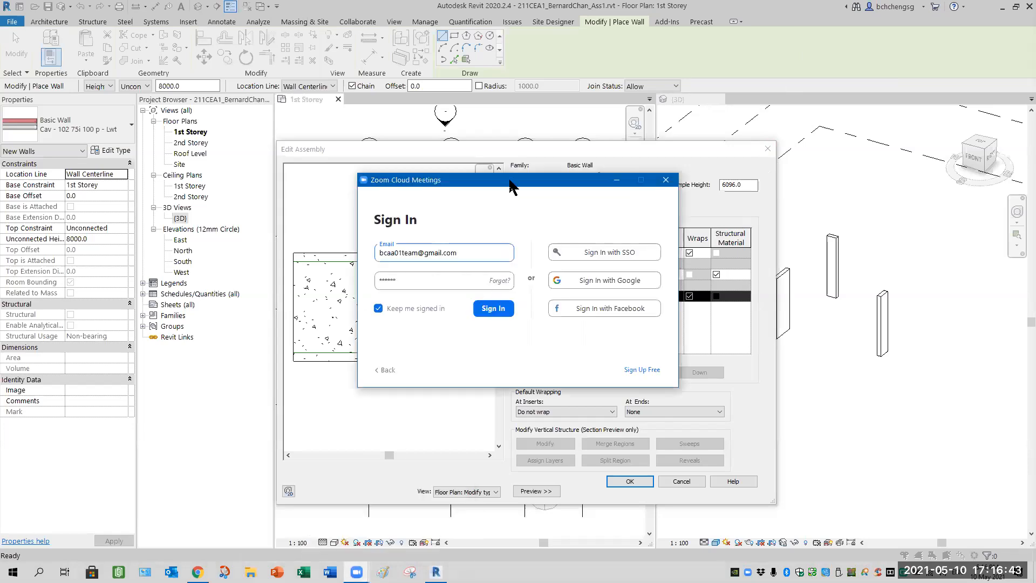
pyautogui.moveTo(510, 179); pyautogui.dragTo(1035, 184)
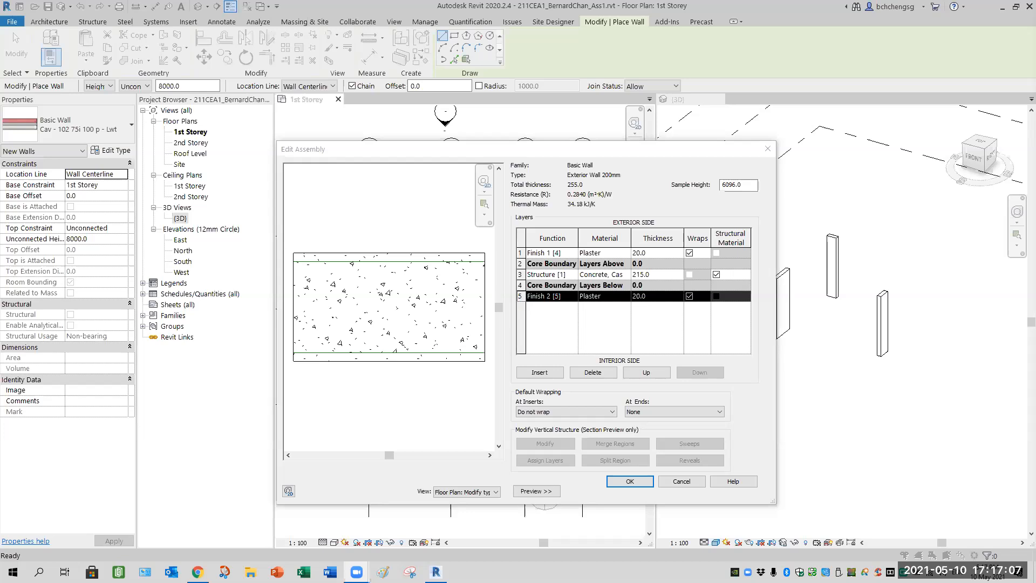
# Confirm the edited layer assembly and apply the Exterior Wall 200mm type properties.
pyautogui.hotkey('alt', 'Tab')
pyautogui.click(630, 481)
pyautogui.click(648, 493)
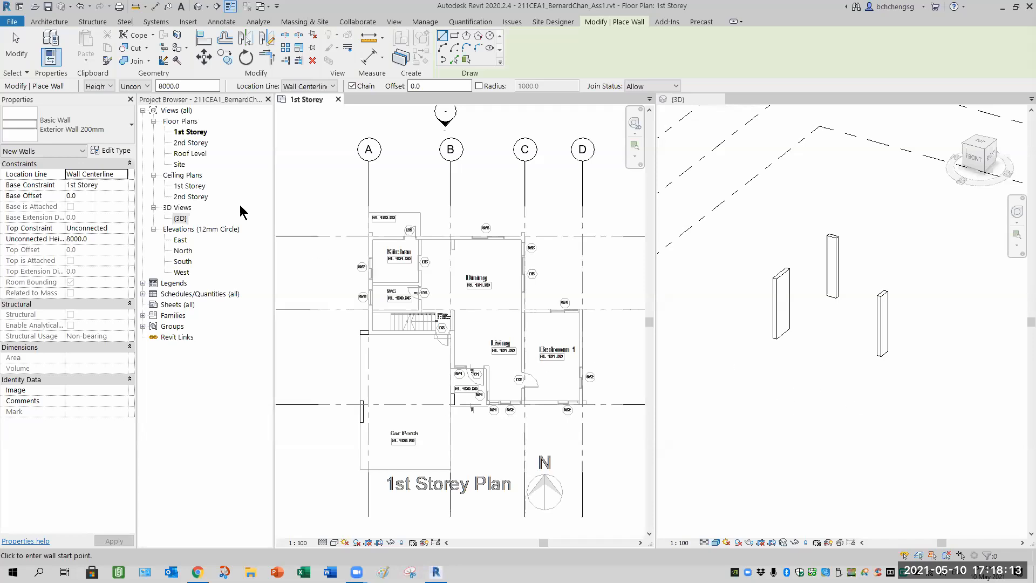
pyautogui.click(12, 22)
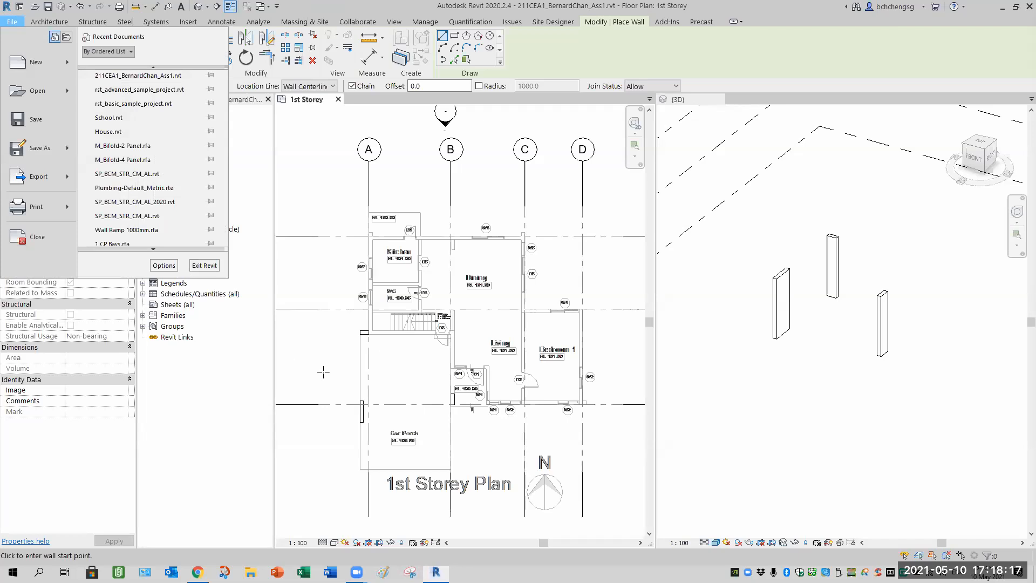
pyautogui.press('Escape')
pyautogui.press('Escape')
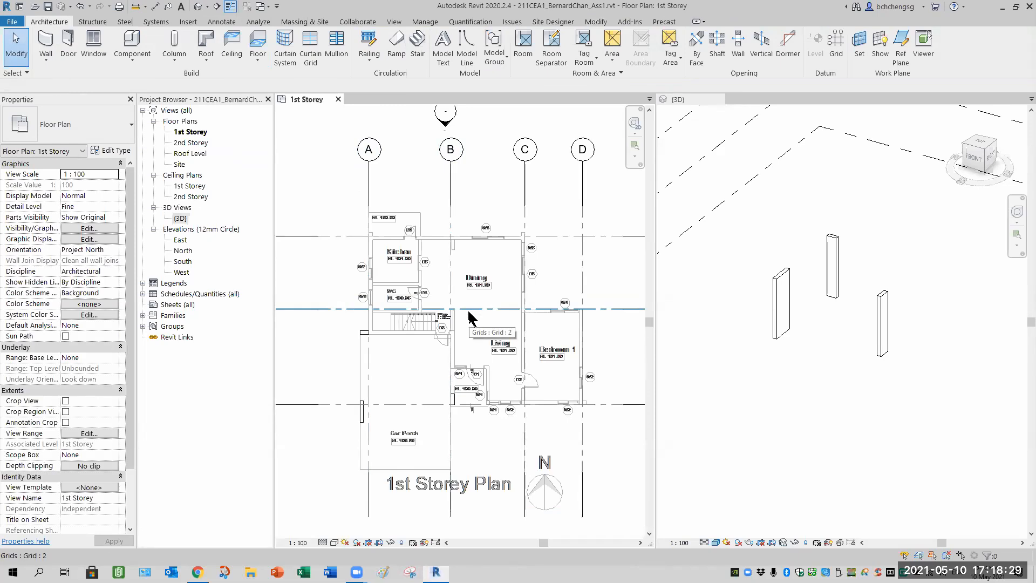
pyautogui.click(229, 8)
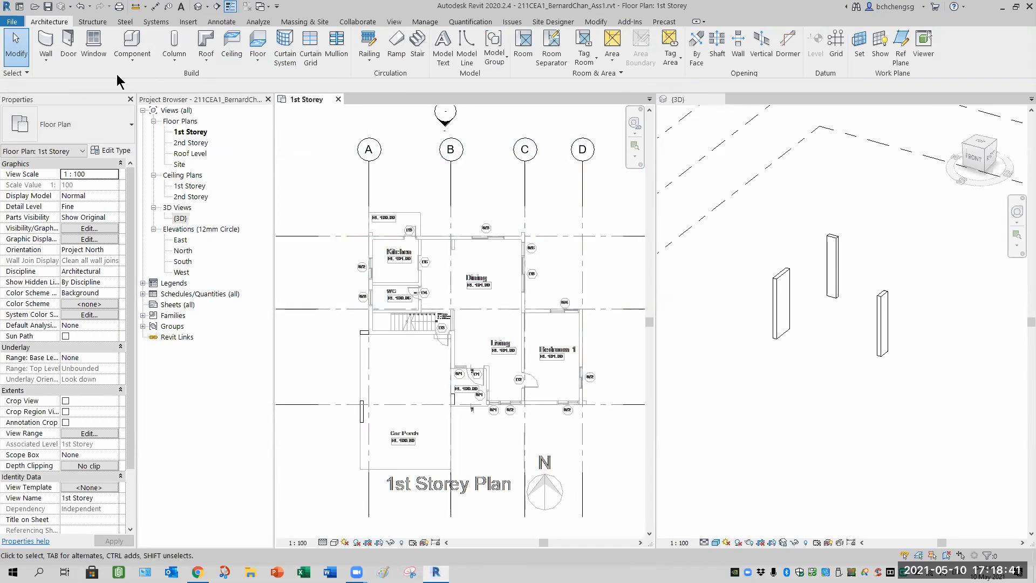
# Start an architectural wall and open the type properties of Exterior Wall 200mm.
pyautogui.click(46, 60)
pyautogui.click(65, 80)
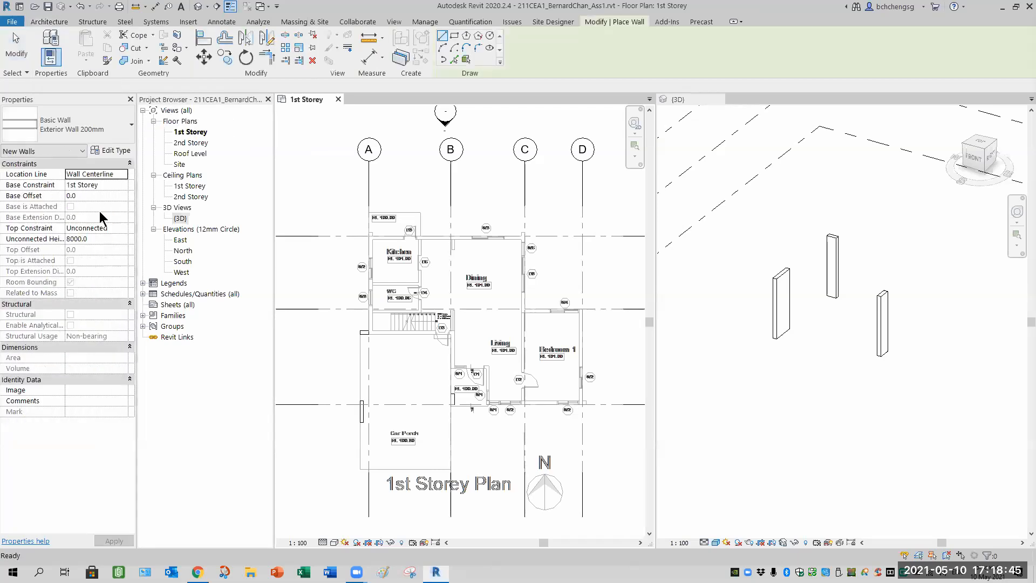
pyautogui.click(110, 151)
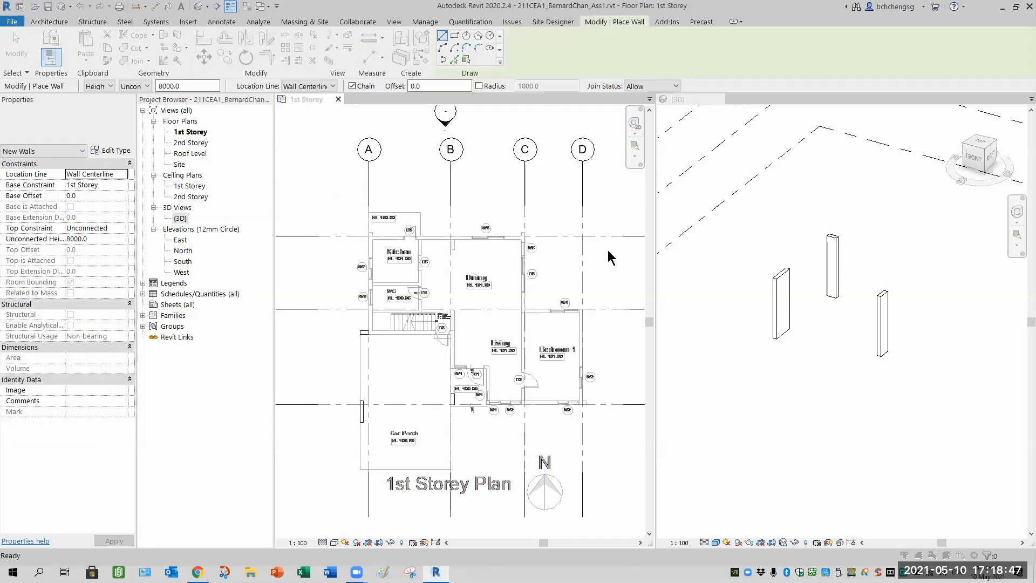
pyautogui.moveTo(543, 153); pyautogui.dragTo(532, 112)
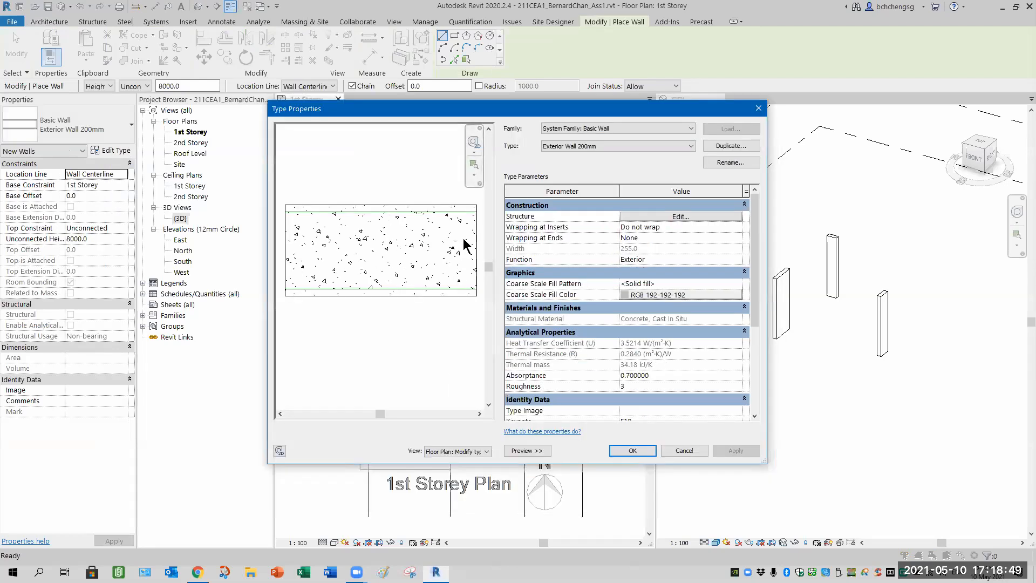
# Set the cast in situ concrete structure layer of Exterior Wall 200mm to 160 mm thick and confirm the assembly.
pyautogui.click(663, 216)
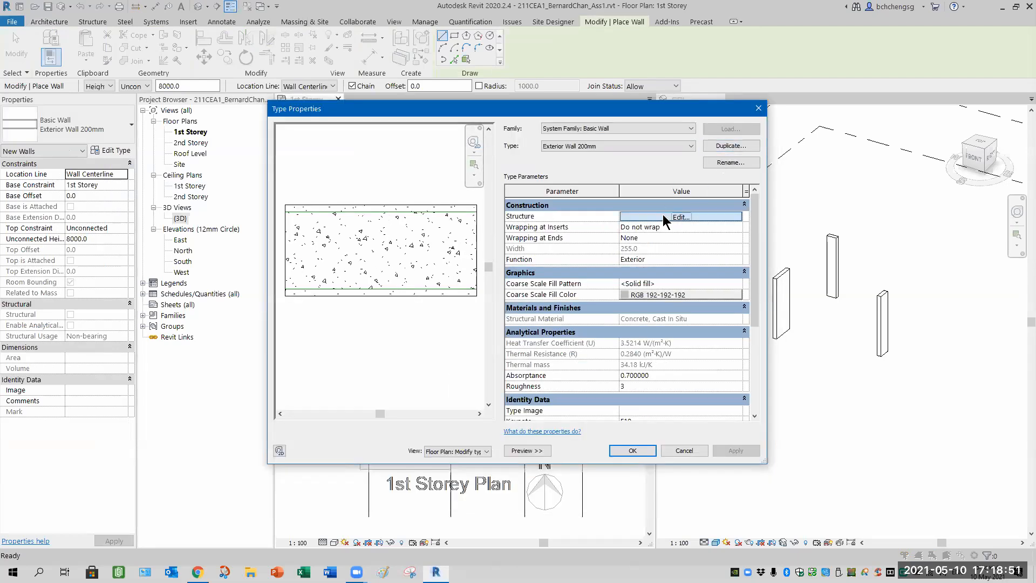
pyautogui.click(644, 236)
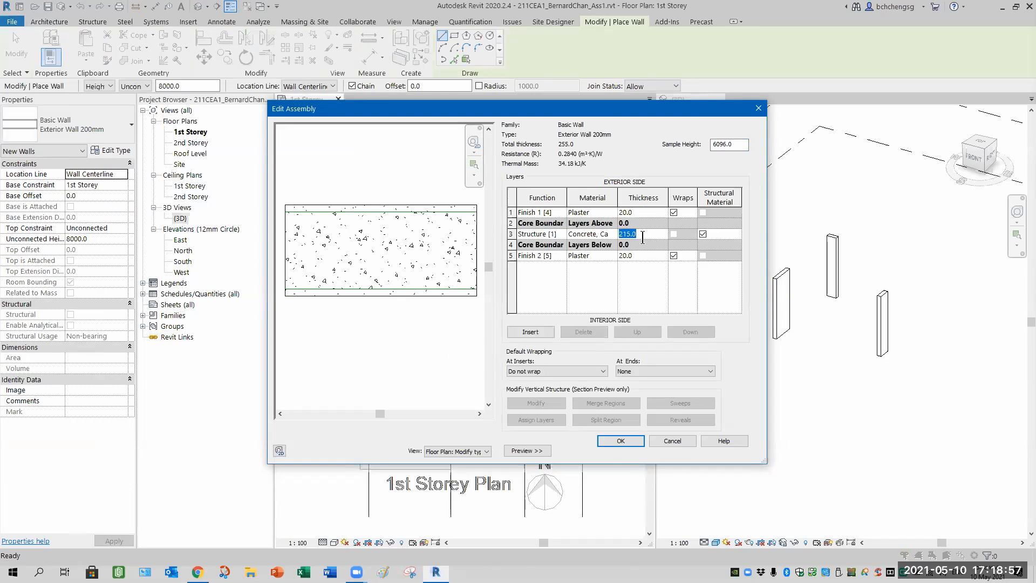
pyautogui.write('160')
pyautogui.click(623, 446)
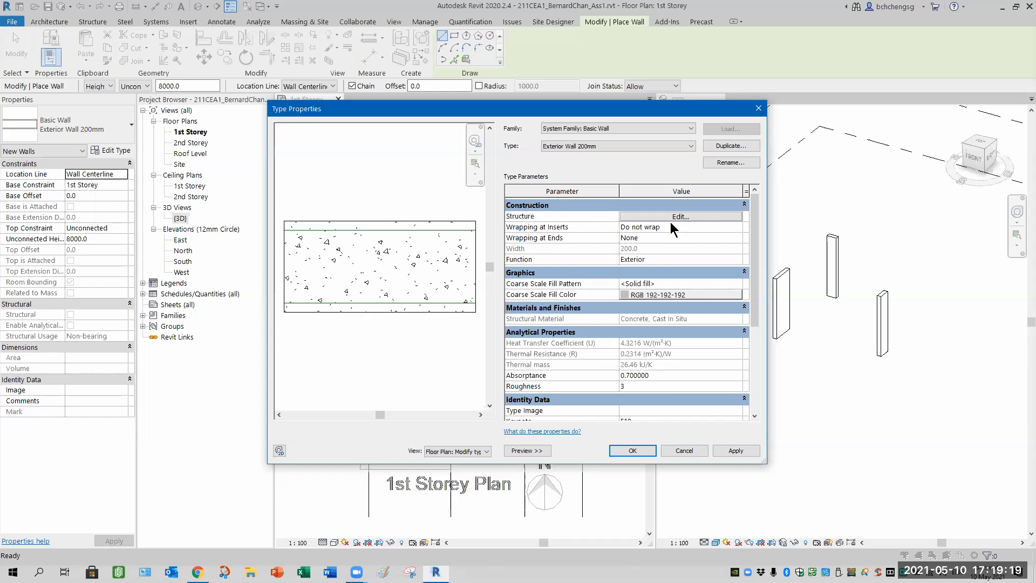
# Duplicate the Exterior Wall 200mm type under the name Exterior Wall 150mm.
pyautogui.click(726, 147)
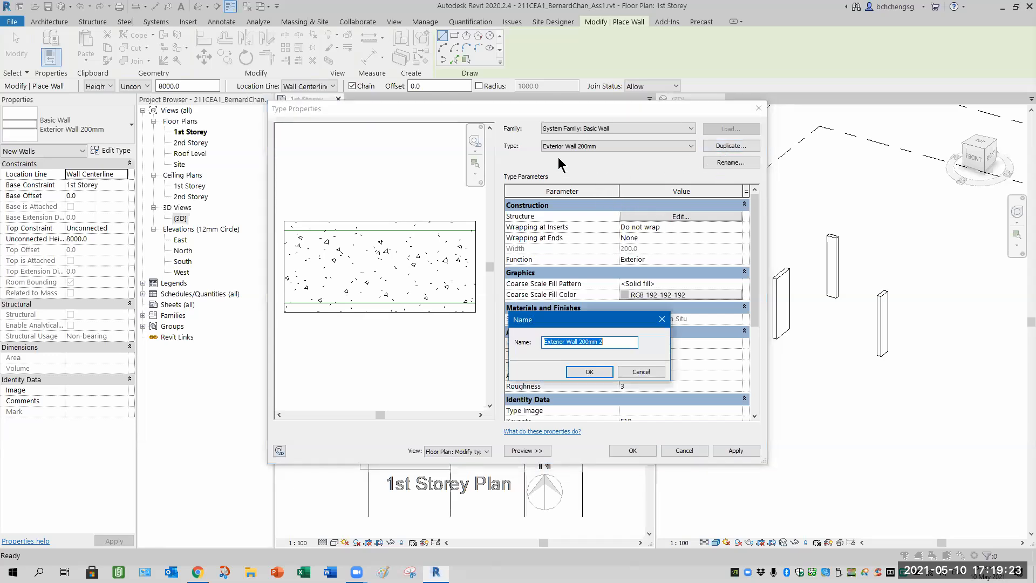
pyautogui.moveTo(579, 342); pyautogui.dragTo(616, 343)
pyautogui.write('15')
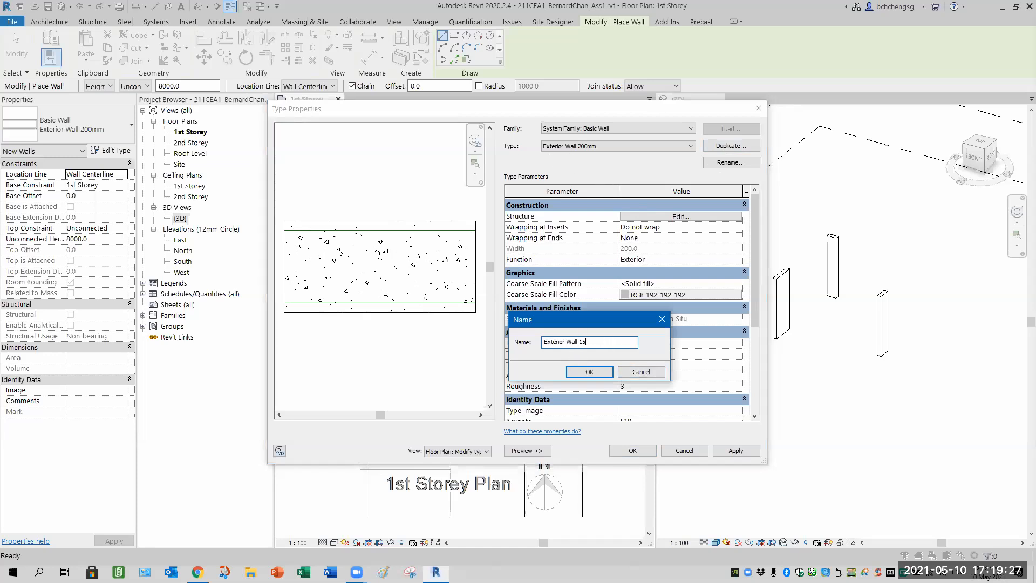
pyautogui.write('0mm')
pyautogui.click(589, 372)
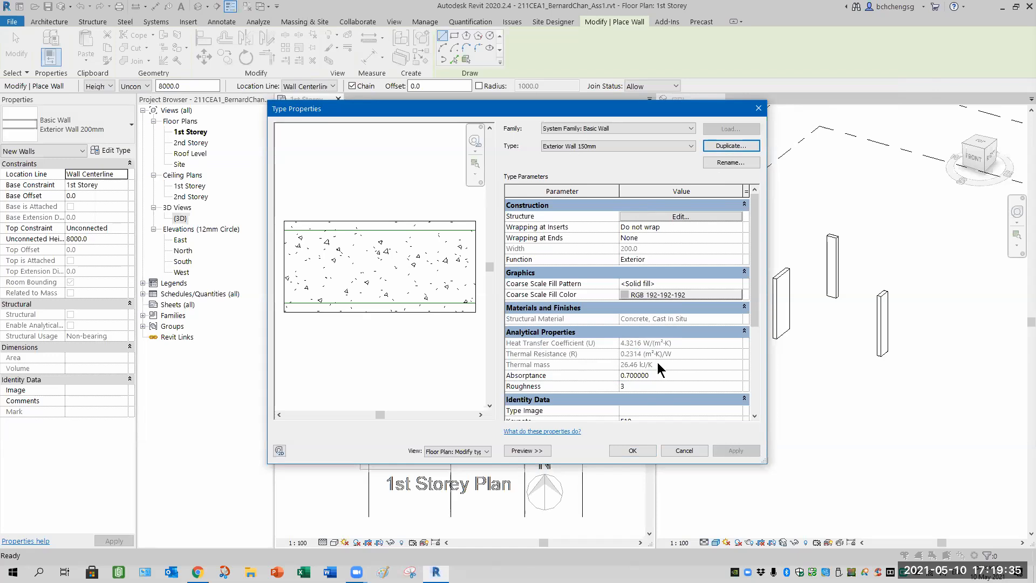
# Keep the exterior plaster at 20 mm, set the concrete structure layer of Exterior Wall 150mm to 110 mm, and confirm the assembly.
pyautogui.click(670, 215)
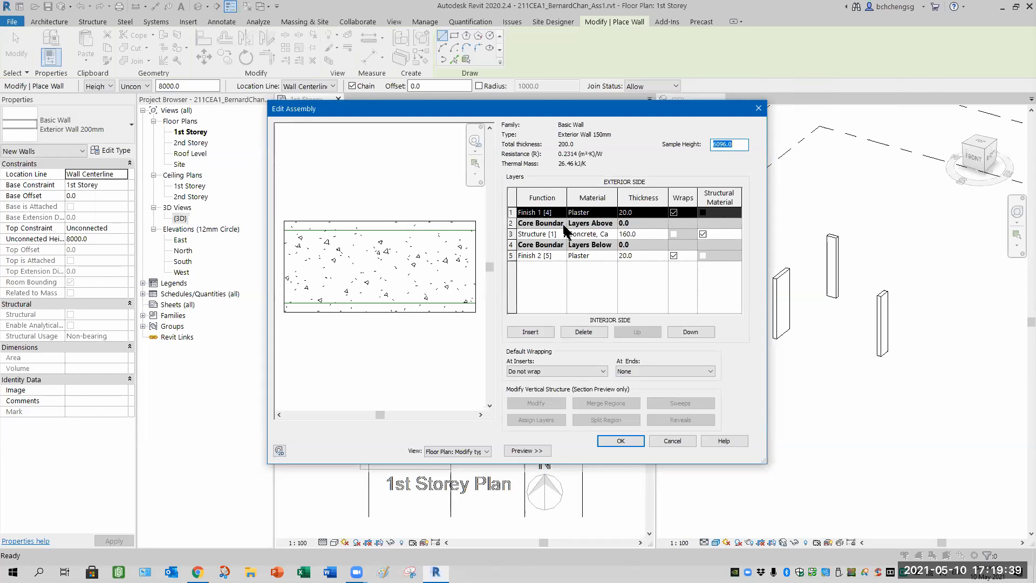
pyautogui.click(642, 212)
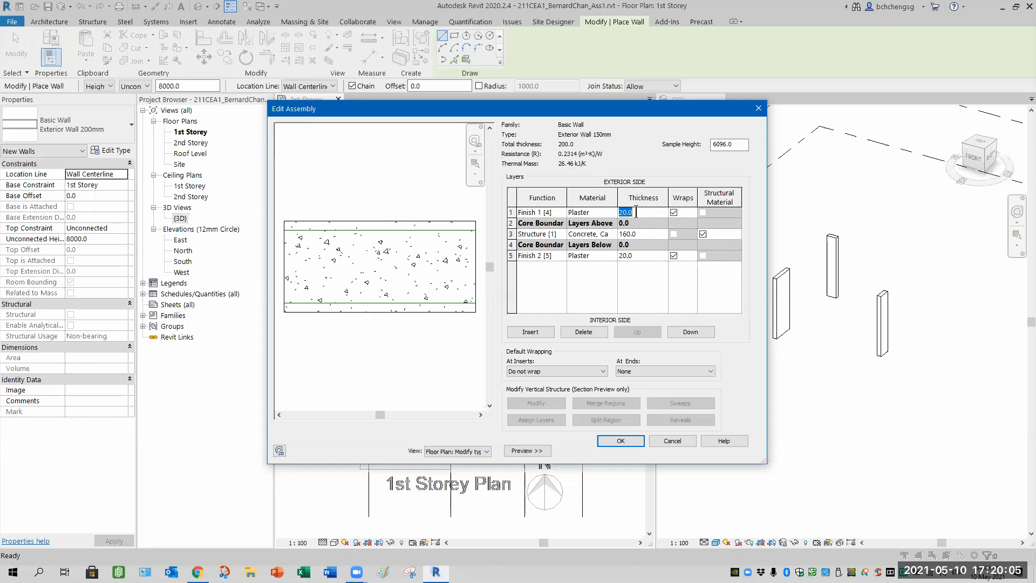
pyautogui.write('10')
pyautogui.press('BackSpace')
pyautogui.press('BackSpace')
pyautogui.write('20')
pyautogui.click(643, 233)
pyautogui.write('110')
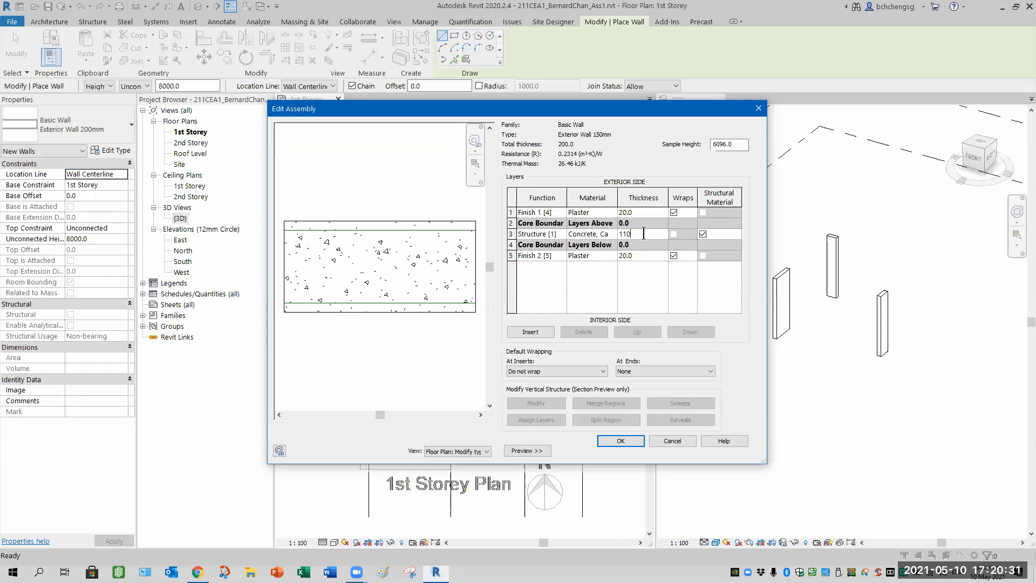
pyautogui.click(628, 442)
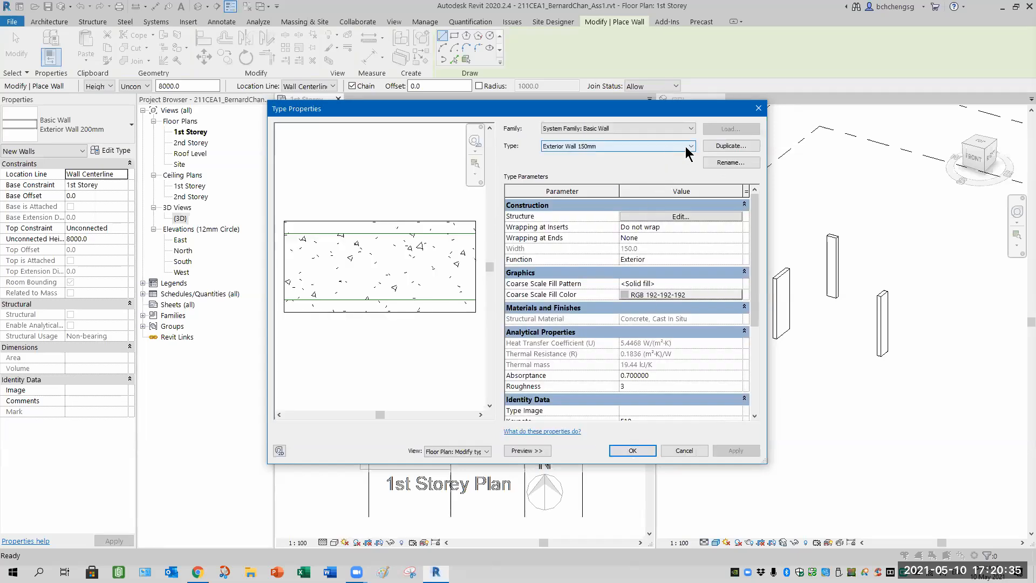
# Check Exterior Wall 150mm in the type list and its layer assembly, and accept the type properties.
pyautogui.click(690, 146)
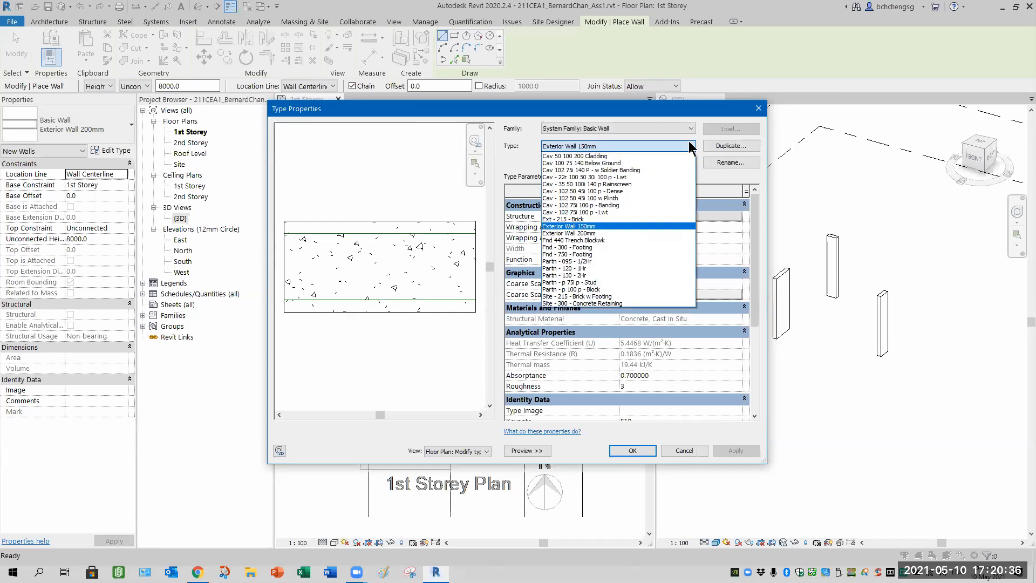
pyautogui.click(603, 225)
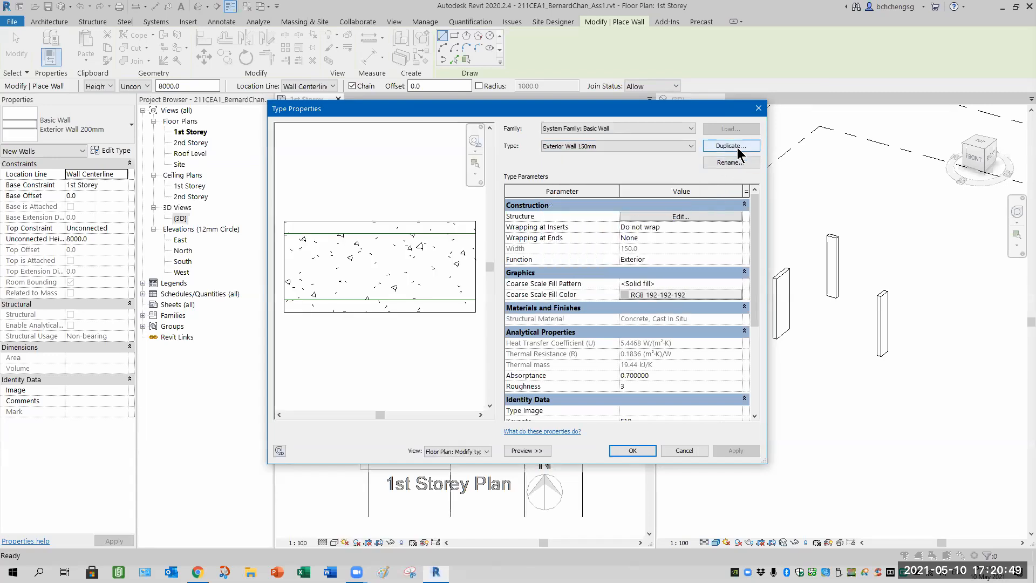
pyautogui.click(681, 216)
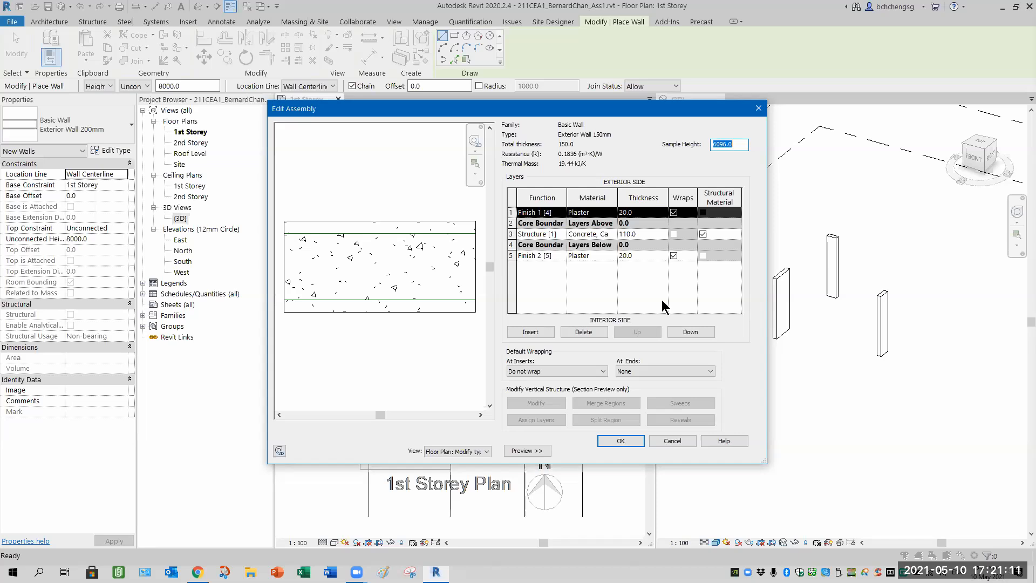
pyautogui.click(634, 439)
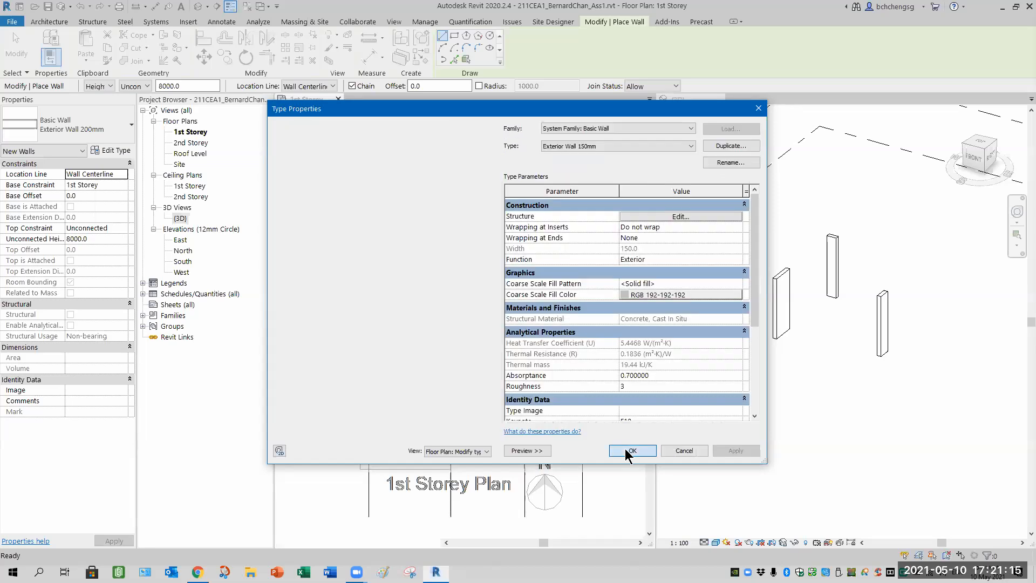
pyautogui.click(629, 450)
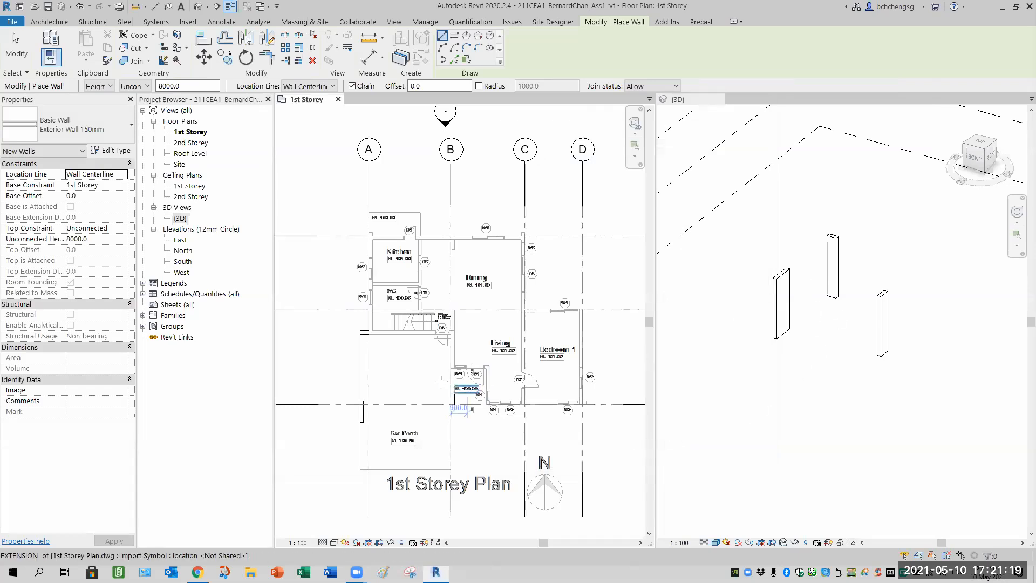
# Choose the Exterior Wall 200mm type for the new walls and set their height up to the 2nd Storey level.
pyautogui.scroll(5, 433, 371)
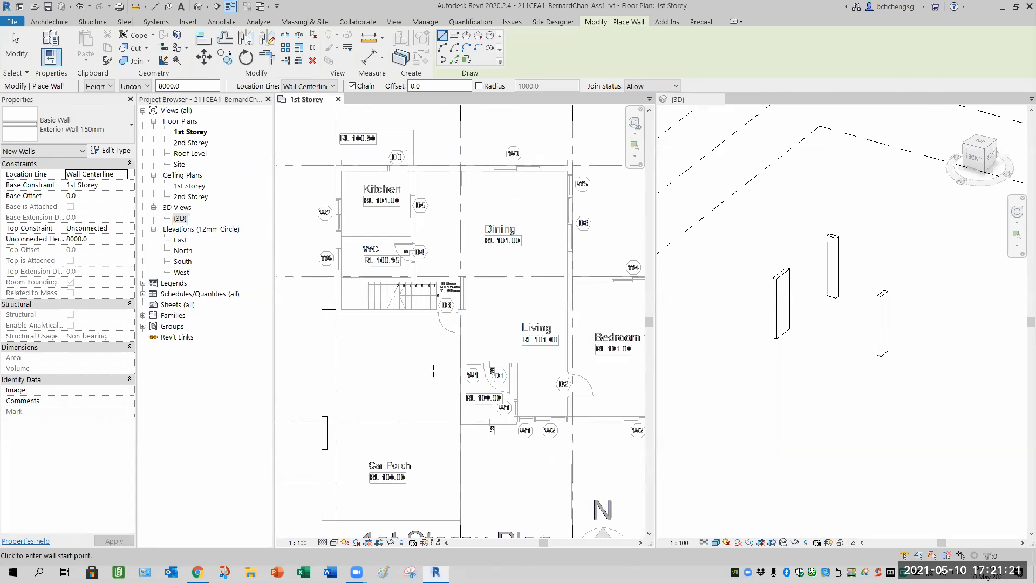
pyautogui.scroll(-4, 434, 371)
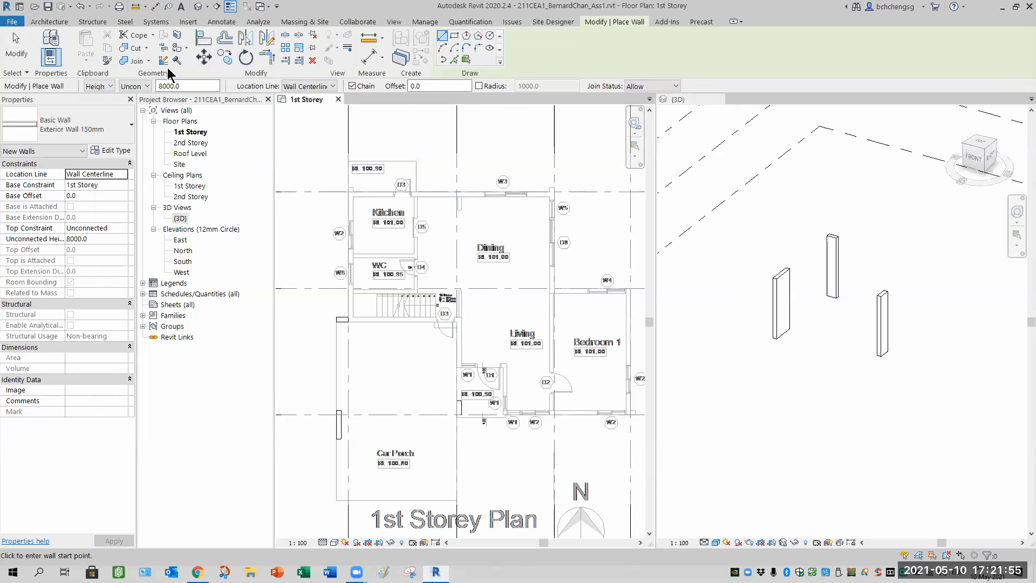
pyautogui.click(101, 130)
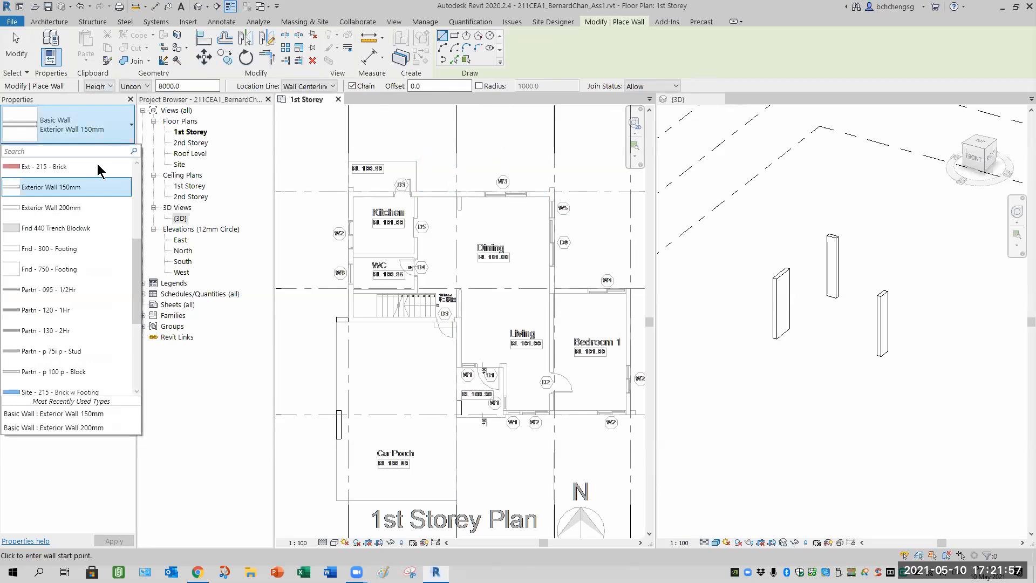
pyautogui.moveTo(137, 267); pyautogui.dragTo(139, 307)
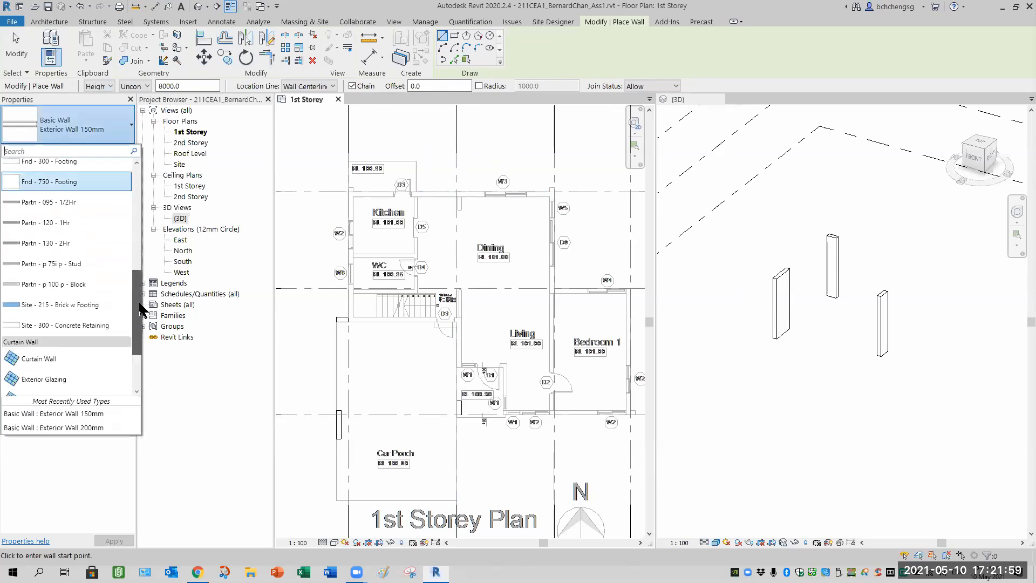
pyautogui.click(91, 427)
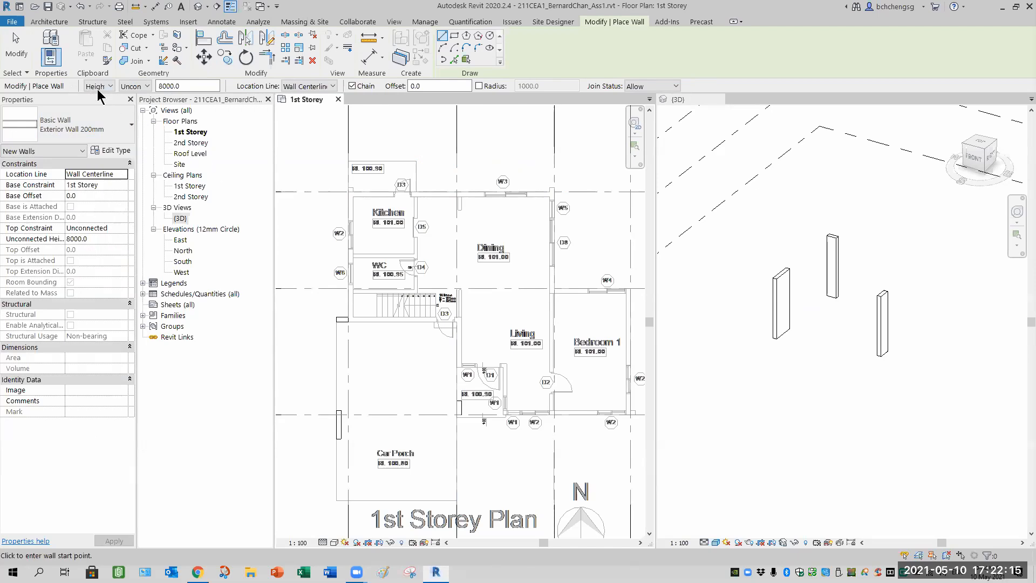
pyautogui.click(144, 86)
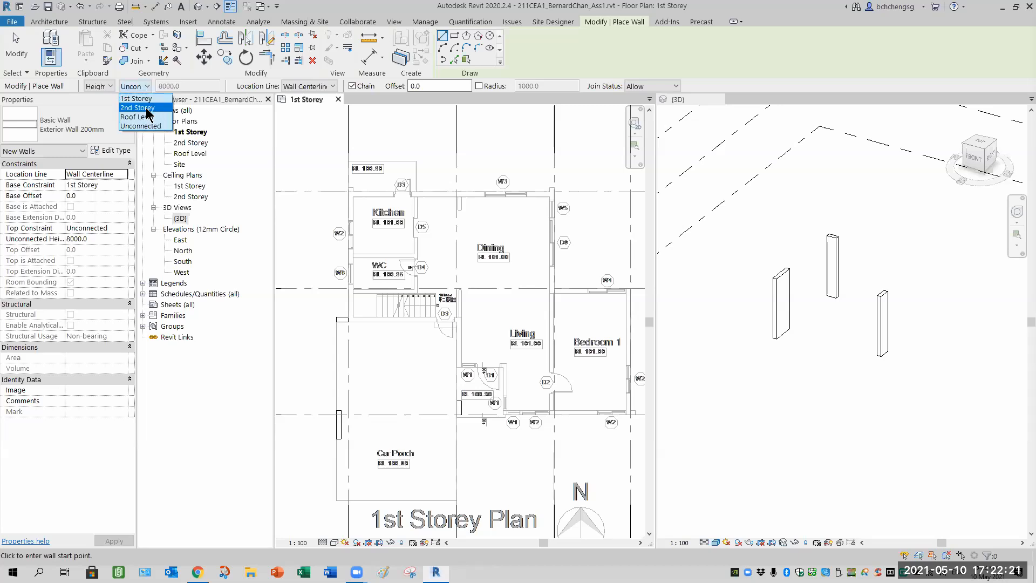
pyautogui.click(146, 109)
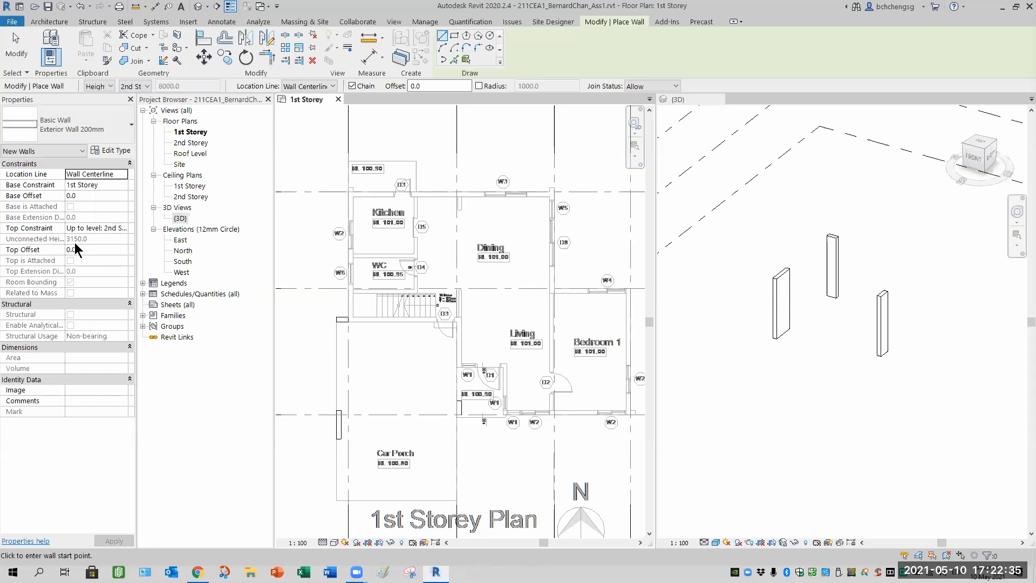
# Set the location line of the new walls to Finish Face: Interior.
pyautogui.moveTo(529, 455); pyautogui.dragTo(405, 439, button='middle')
pyautogui.scroll(4, 393, 376)
pyautogui.moveTo(449, 360); pyautogui.dragTo(503, 333, button='middle')
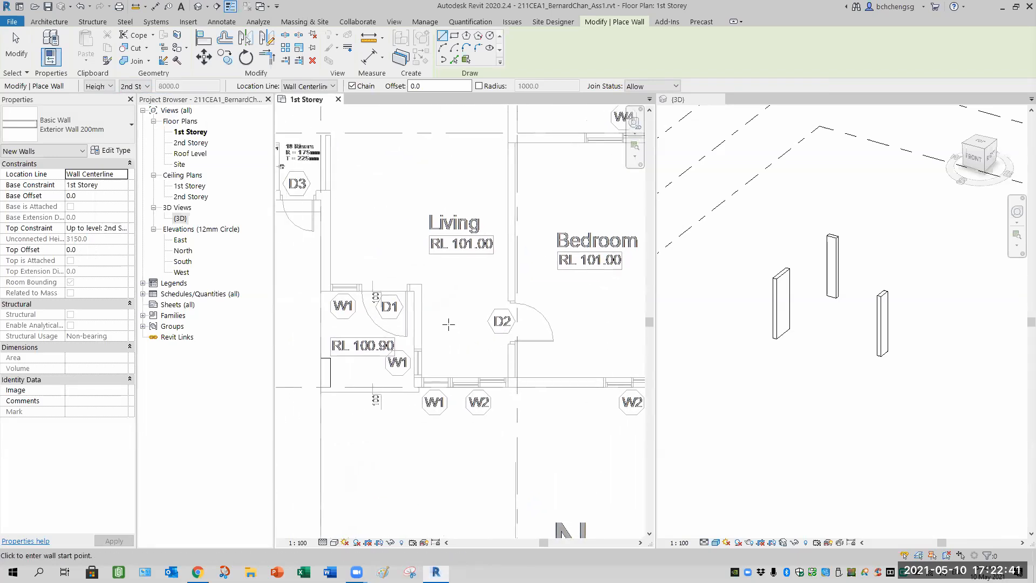
pyautogui.click(333, 87)
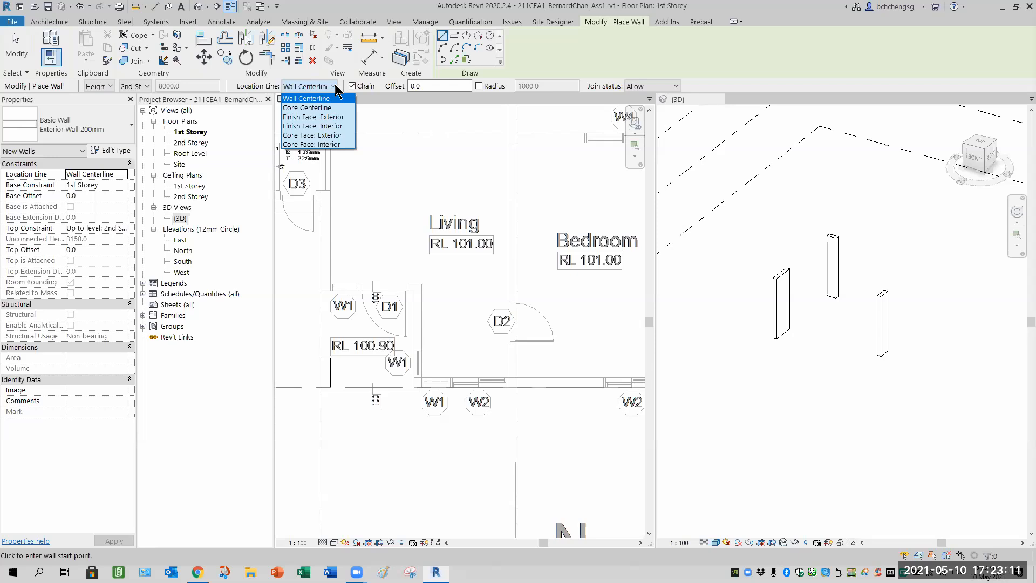
pyautogui.click(338, 128)
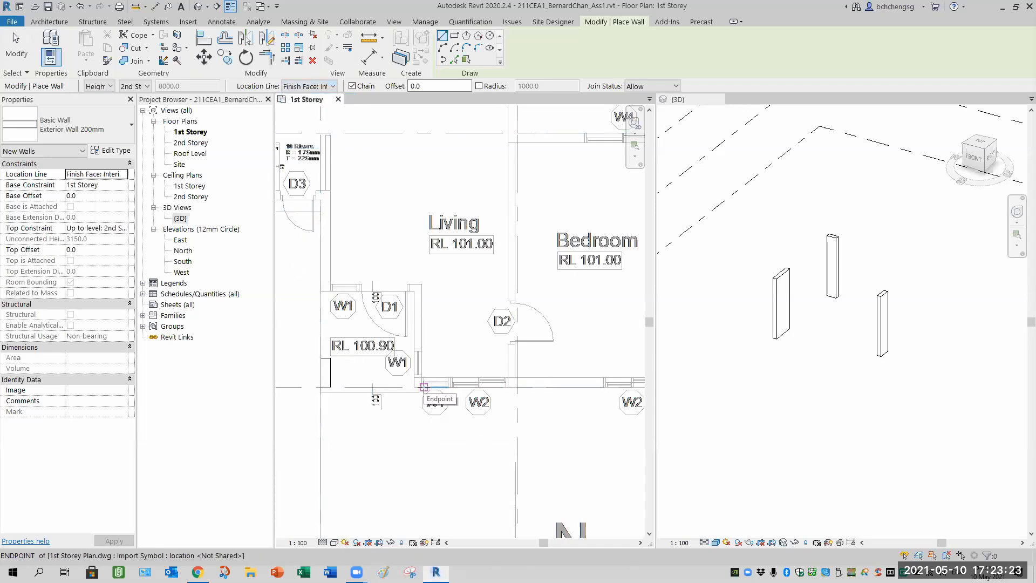
# Draw the horizontal exterior wall along grid 3, from the Living room's outer corner beside W1 to grid D below Bedroom 1.
pyautogui.scroll(-3, 427, 388)
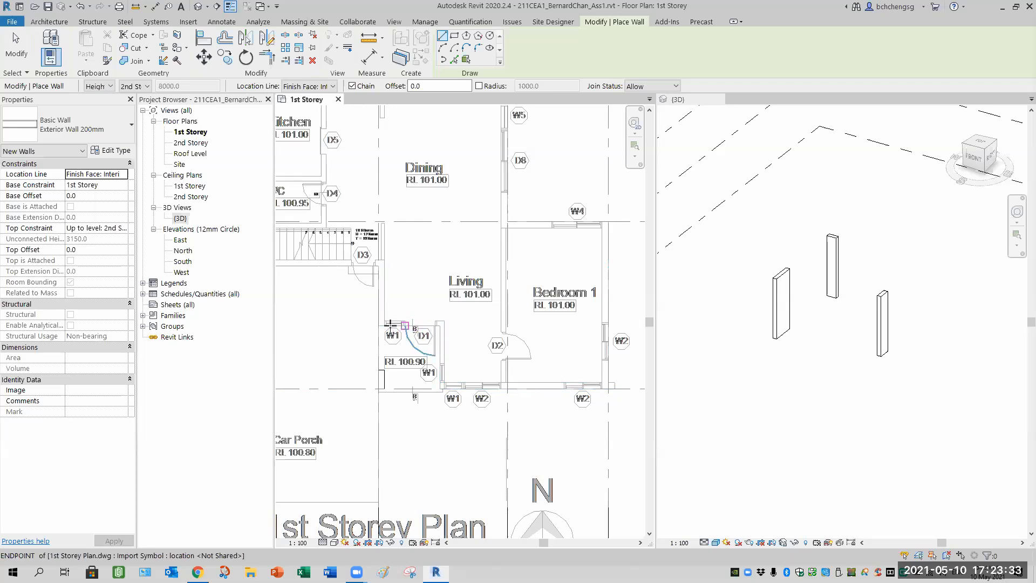
pyautogui.scroll(-3, 426, 328)
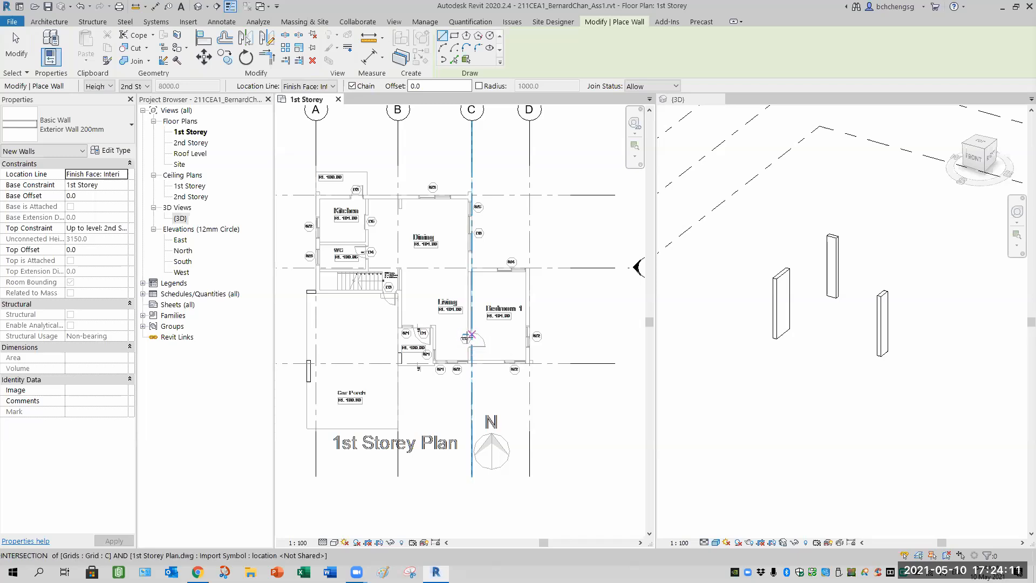
pyautogui.scroll(1, 451, 377)
pyautogui.scroll(5, 452, 376)
pyautogui.moveTo(446, 390); pyautogui.dragTo(412, 423, button='middle')
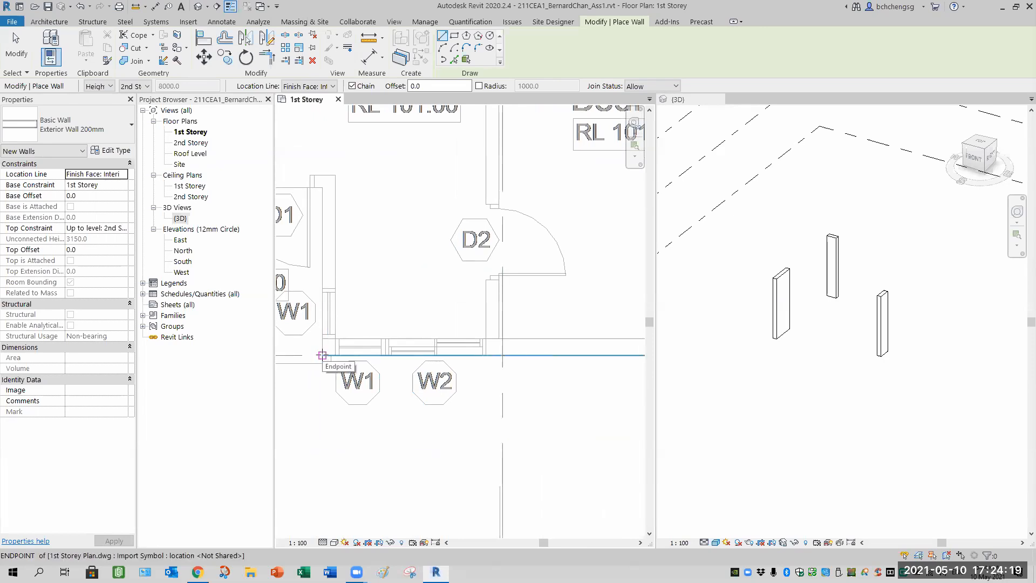
pyautogui.click(322, 355)
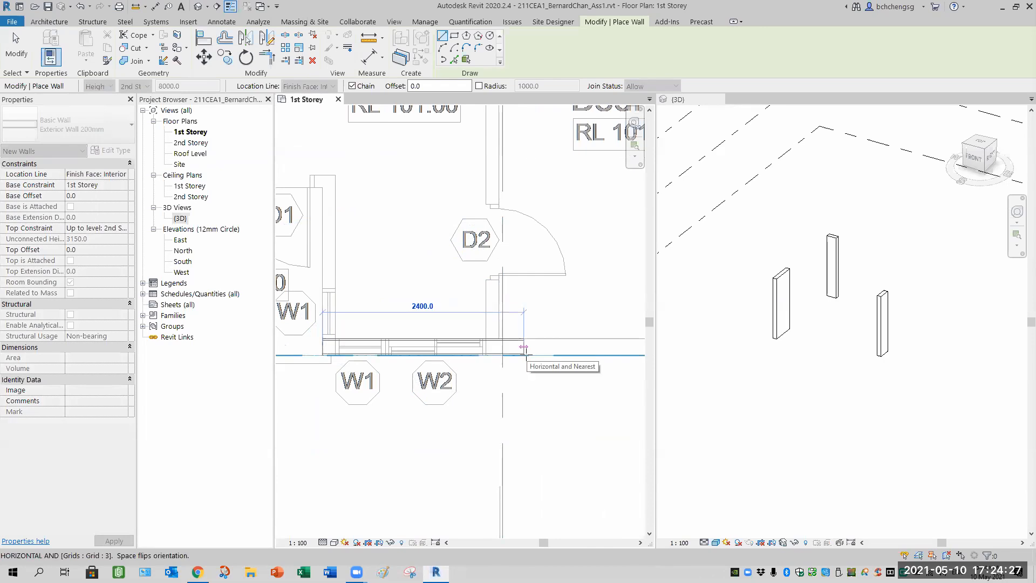
pyautogui.scroll(-4, 544, 374)
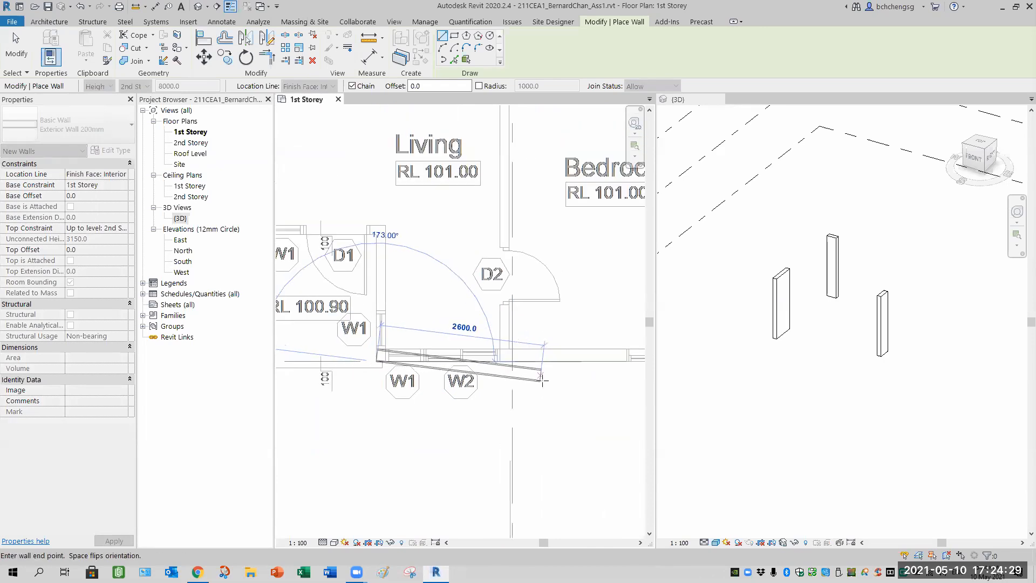
pyautogui.moveTo(562, 393); pyautogui.dragTo(392, 378, button='middle')
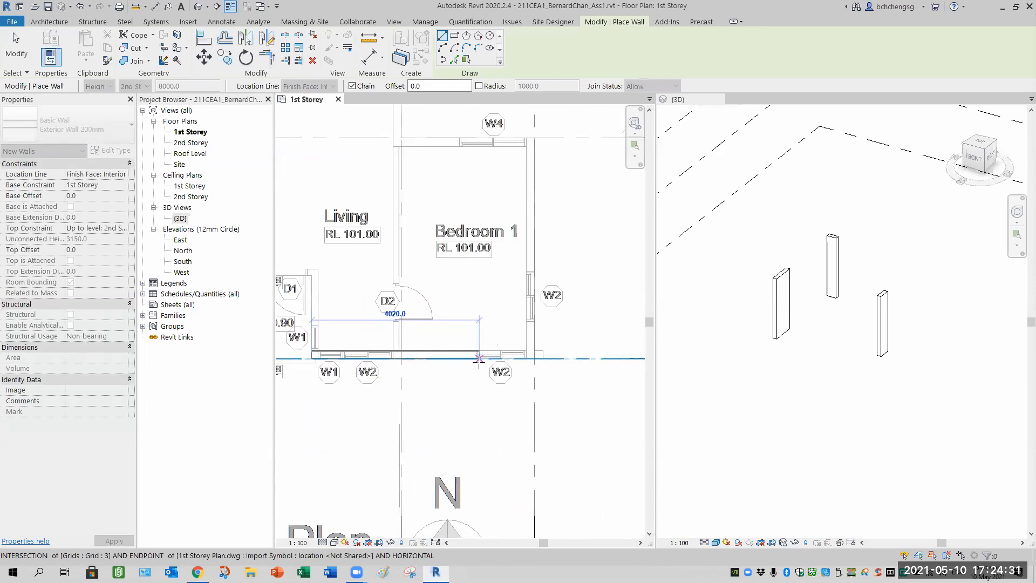
pyautogui.click(535, 357)
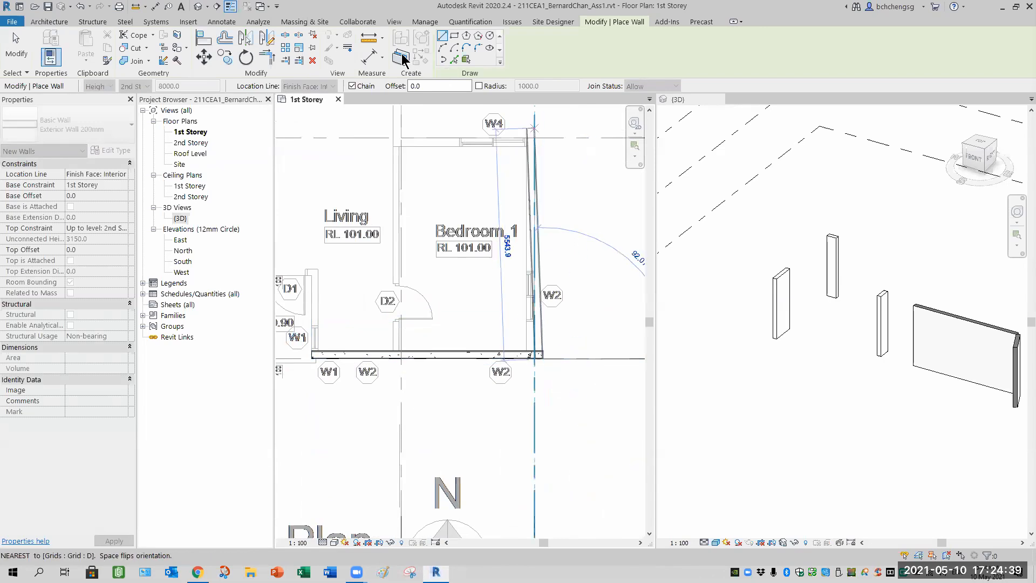
# Turn off wall chaining, end the current wall run, and orbit the 3D view to examine the new wall.
pyautogui.click(353, 86)
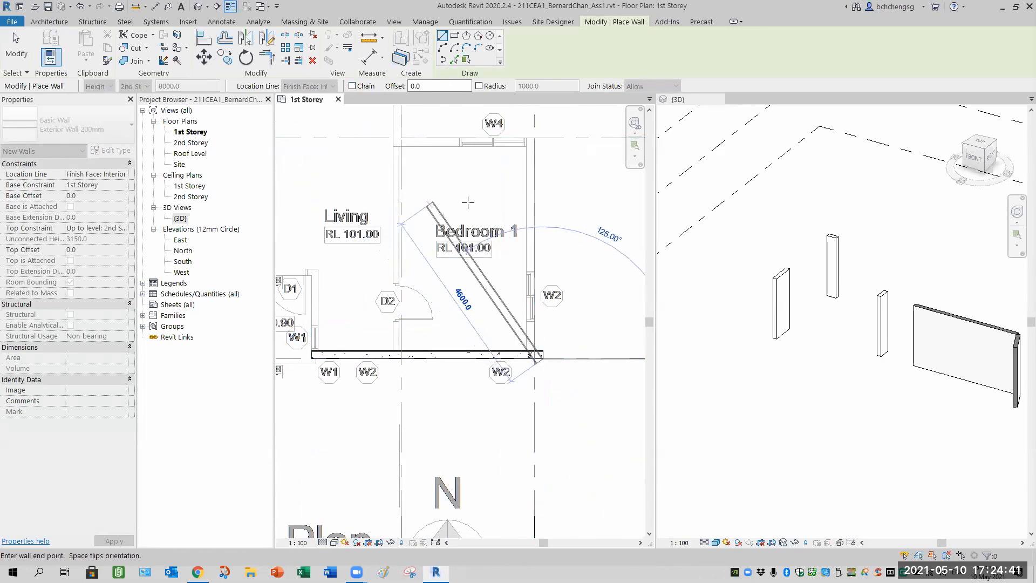
pyautogui.press('Escape')
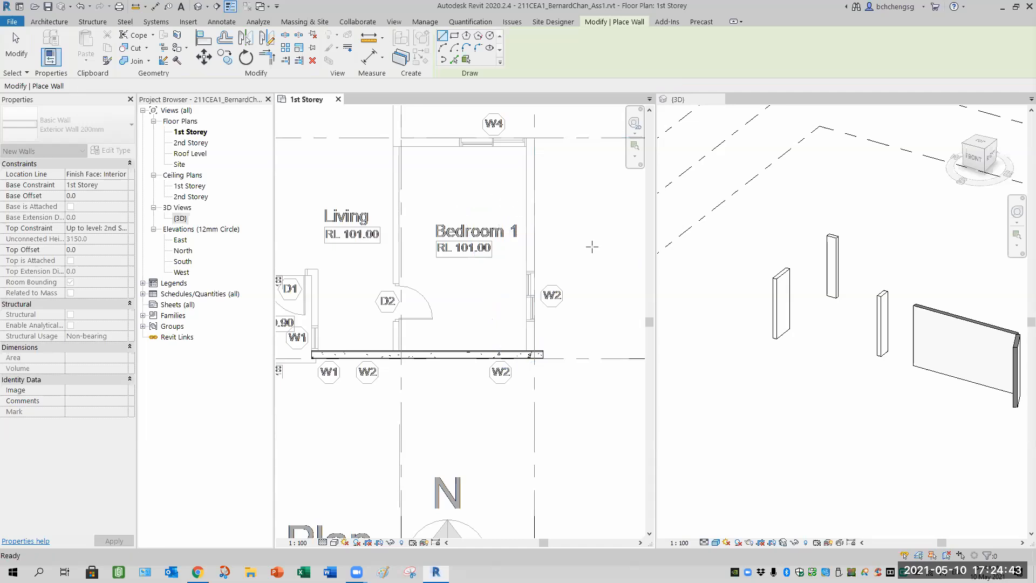
pyautogui.click(915, 405)
pyautogui.moveTo(914, 410); pyautogui.dragTo(832, 423, button='middle')
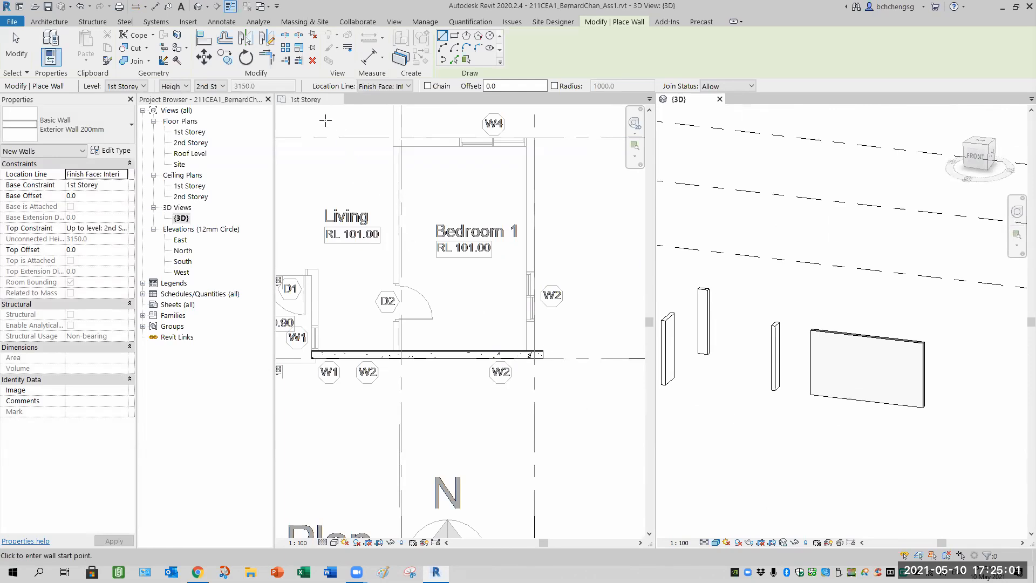
# Draw the exterior wall along grid D, 5200 mm from the intersection with grid 3 to Bedroom 1's corner beside W4.
pyautogui.click(312, 102)
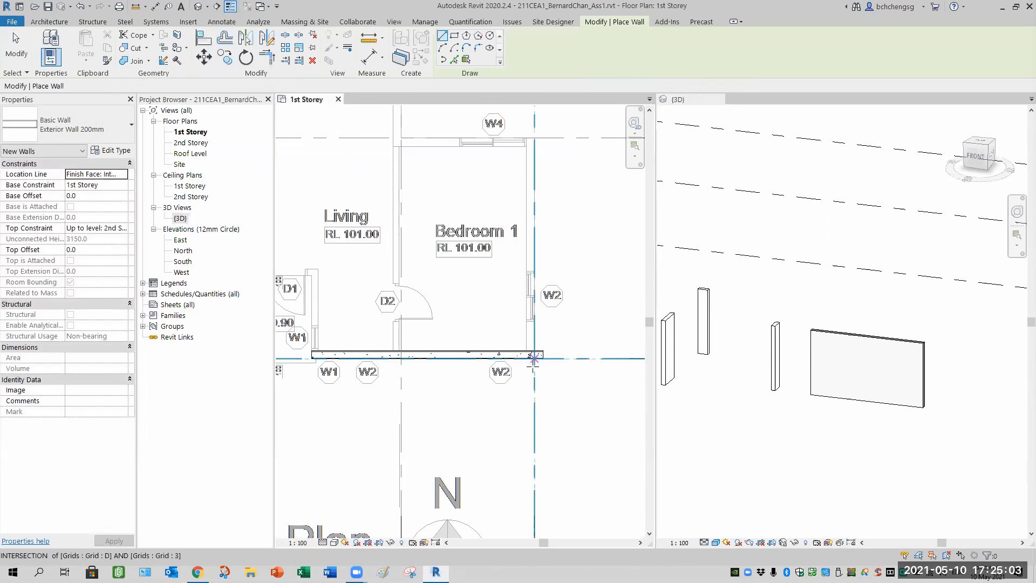
pyautogui.scroll(6, 533, 365)
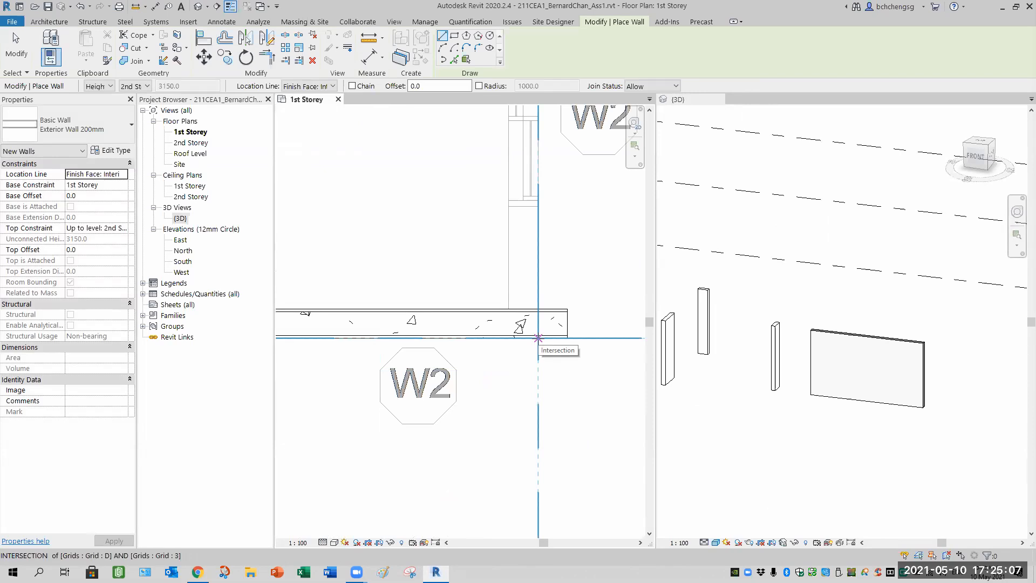
pyautogui.click(538, 338)
pyautogui.scroll(-4, 538, 338)
pyautogui.moveTo(555, 211); pyautogui.dragTo(564, 406, button='middle')
pyautogui.moveTo(555, 232); pyautogui.dragTo(559, 398, button='middle')
pyautogui.scroll(1, 560, 399)
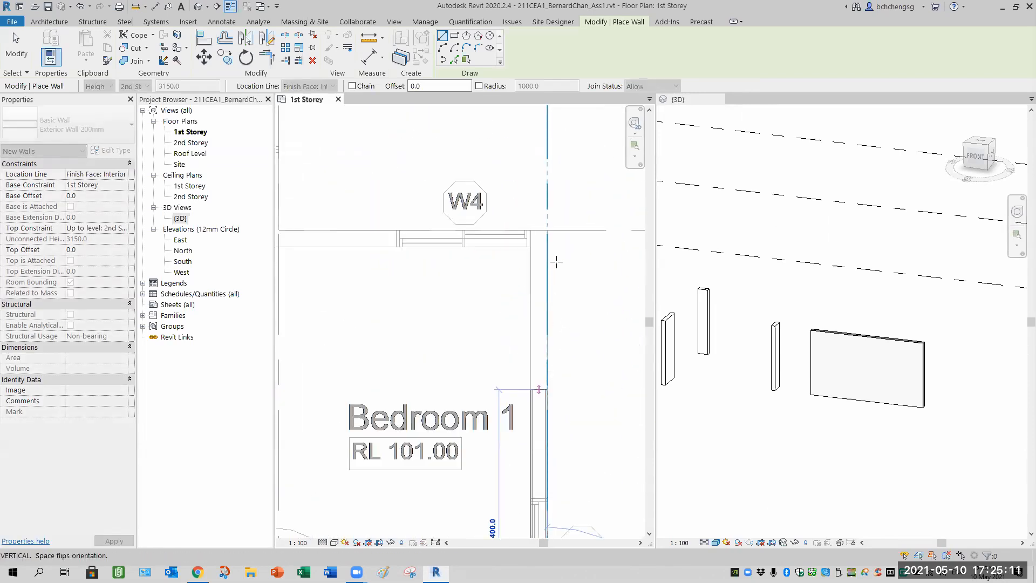
pyautogui.click(548, 231)
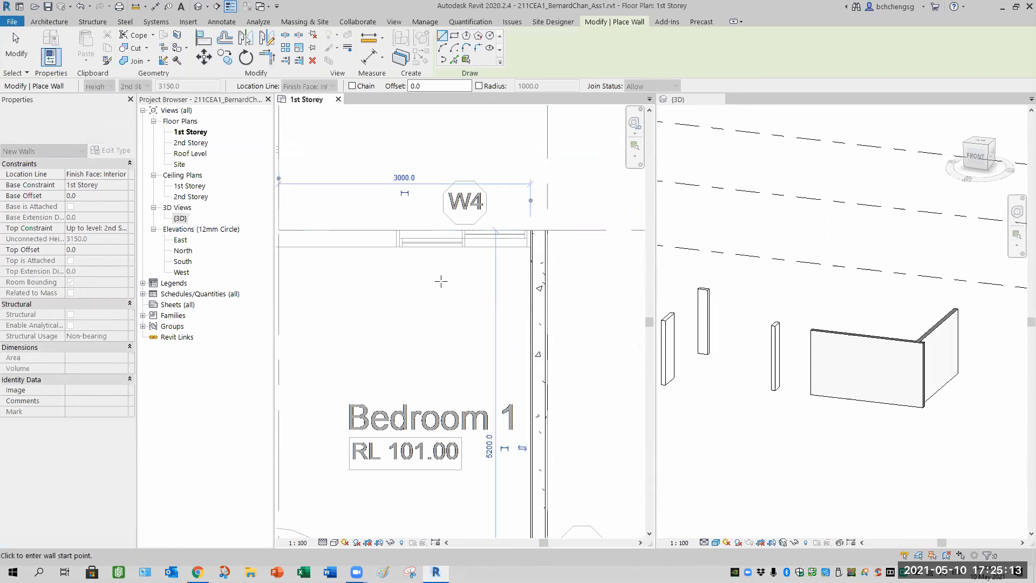
# Draw the exterior wall above Bedroom 1 through W4, 3100 mm from grid D to grid C.
pyautogui.moveTo(422, 286); pyautogui.dragTo(480, 350, button='middle')
pyautogui.scroll(-1, 480, 350)
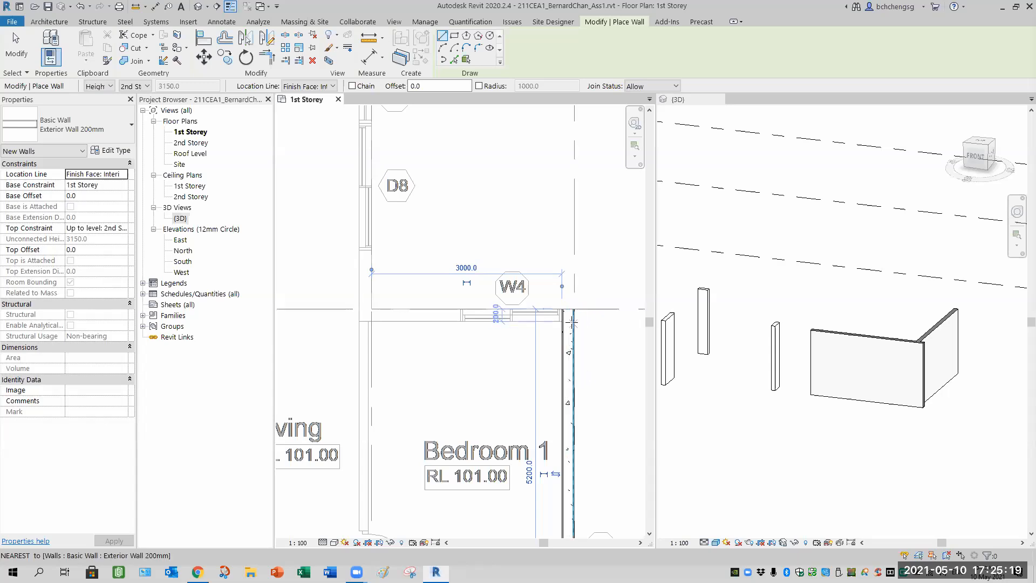
pyautogui.scroll(4, 575, 320)
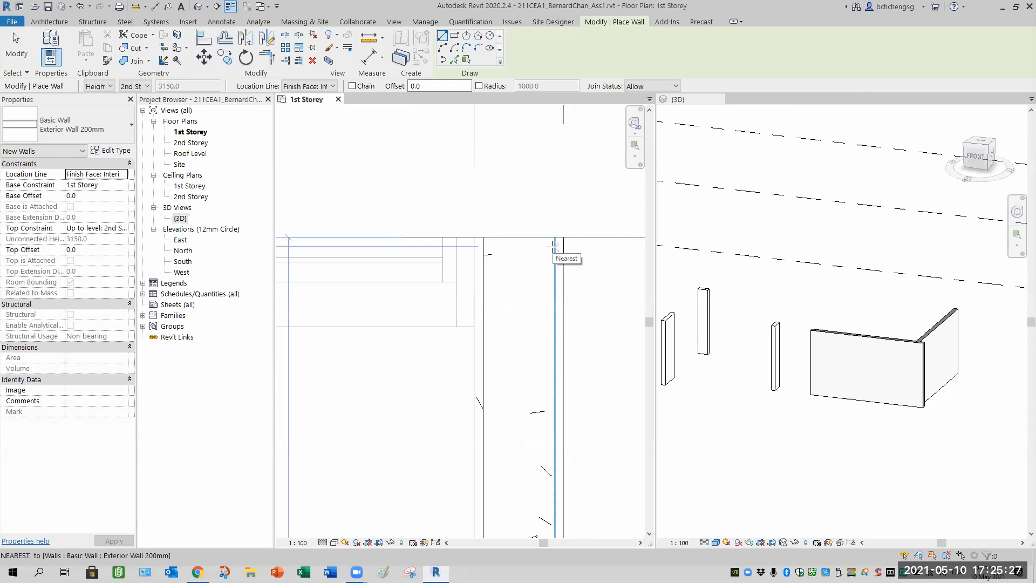
pyautogui.scroll(-3, 567, 251)
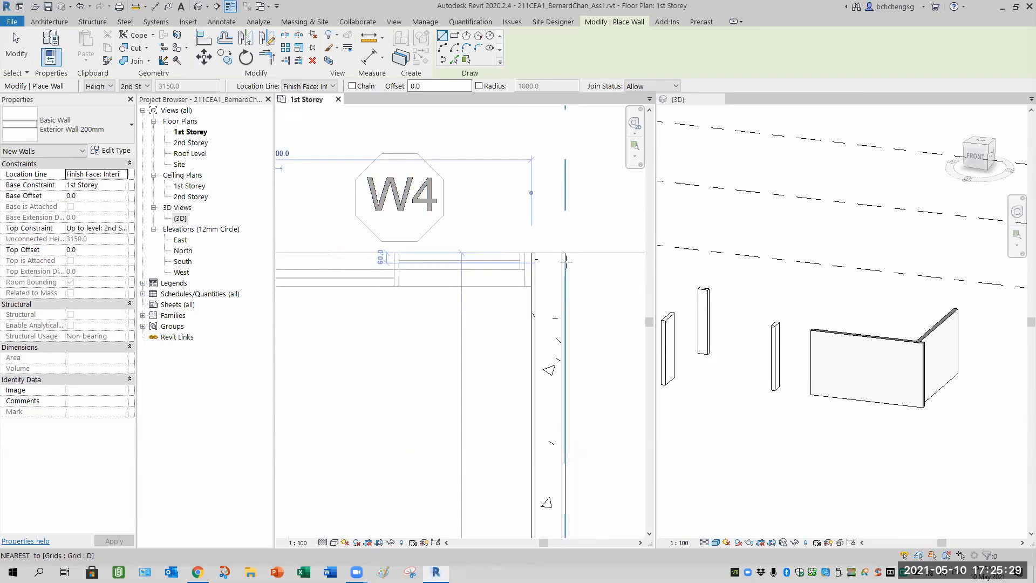
pyautogui.scroll(2, 565, 261)
pyautogui.scroll(-1, 566, 262)
pyautogui.scroll(2, 565, 258)
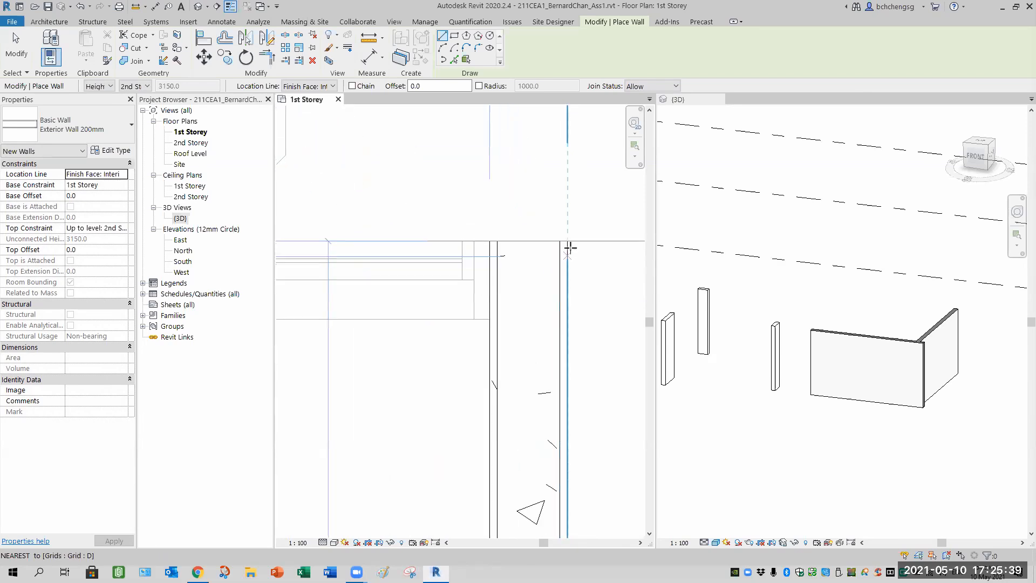
pyautogui.click(566, 242)
pyautogui.scroll(-5, 420, 322)
pyautogui.moveTo(393, 325); pyautogui.dragTo(471, 386, button='middle')
pyautogui.click(394, 357)
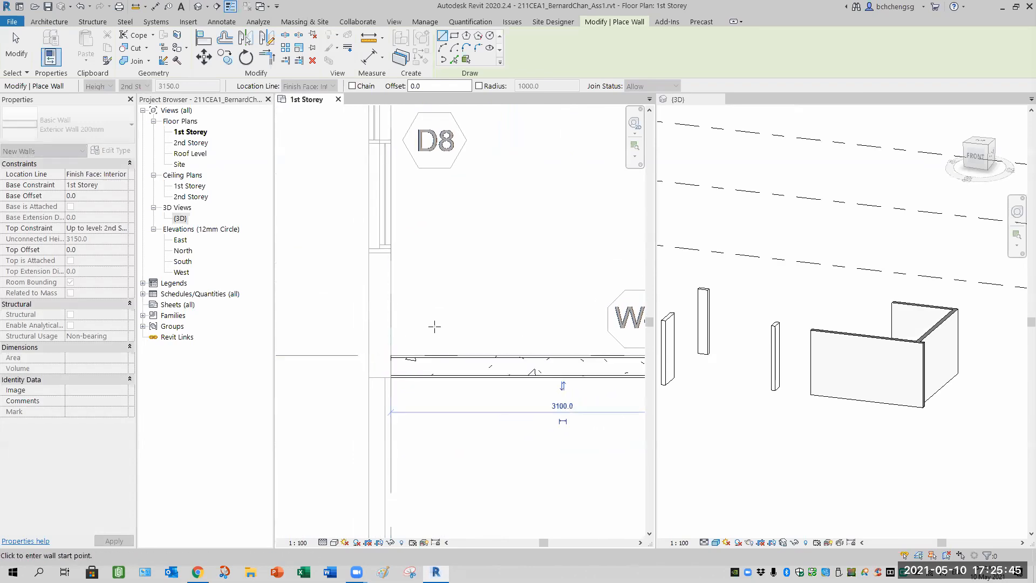
# Draw the exterior wall along grid C past D8 and W5, 4350 mm up to the end just beyond the Dining corner.
pyautogui.click(392, 357)
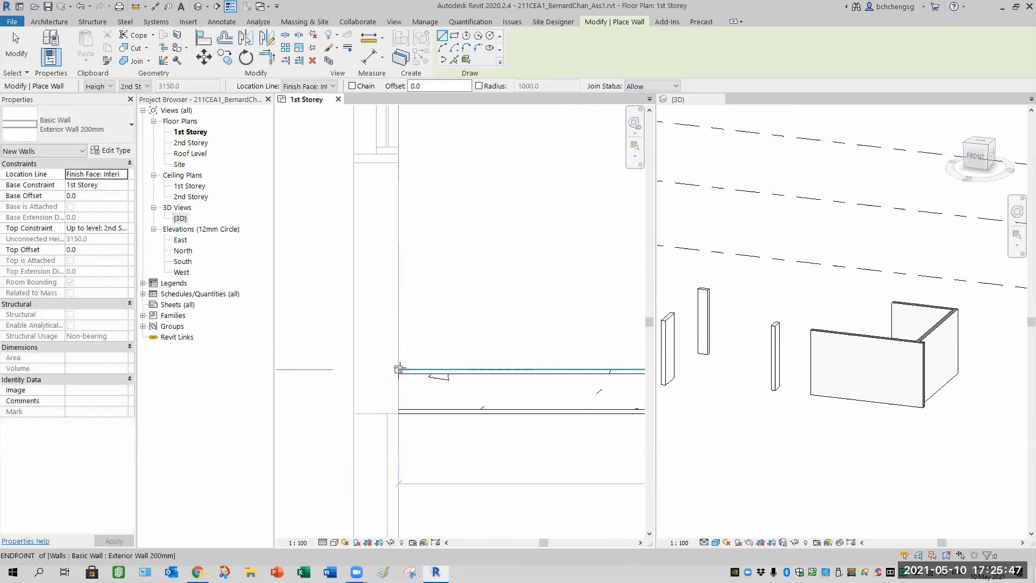
pyautogui.scroll(3, 400, 361)
pyautogui.scroll(1, 413, 240)
pyautogui.moveTo(414, 241); pyautogui.dragTo(437, 377, button='middle')
pyautogui.moveTo(452, 264); pyautogui.dragTo(474, 457, button='middle')
pyautogui.scroll(-2, 471, 335)
pyautogui.moveTo(474, 249); pyautogui.dragTo(505, 406, button='middle')
pyautogui.click(485, 239)
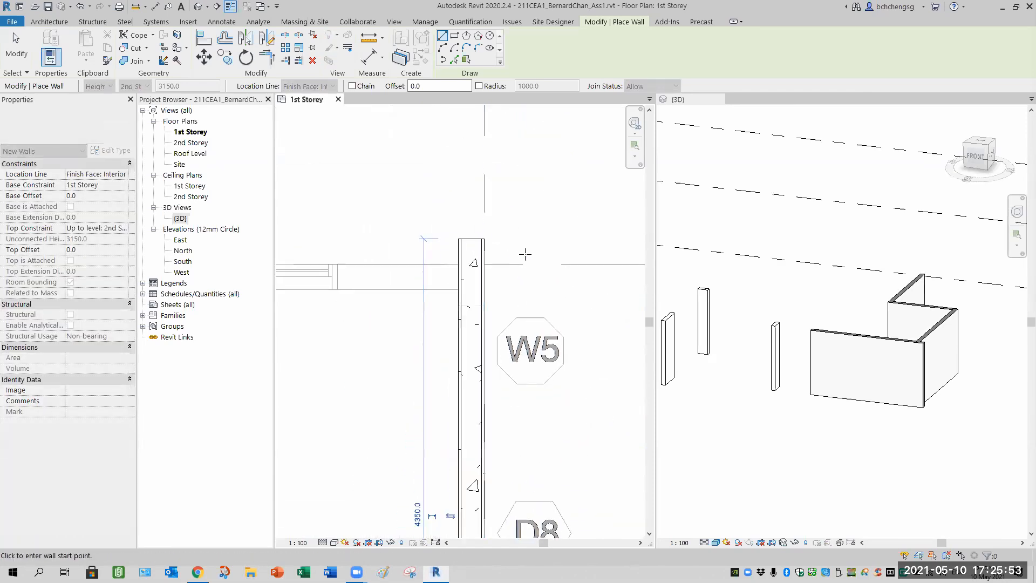
# Draw the exterior wall above Dining and Kitchen through W3, from grid C to the Kitchen's outer corner beside W2.
pyautogui.click(485, 264)
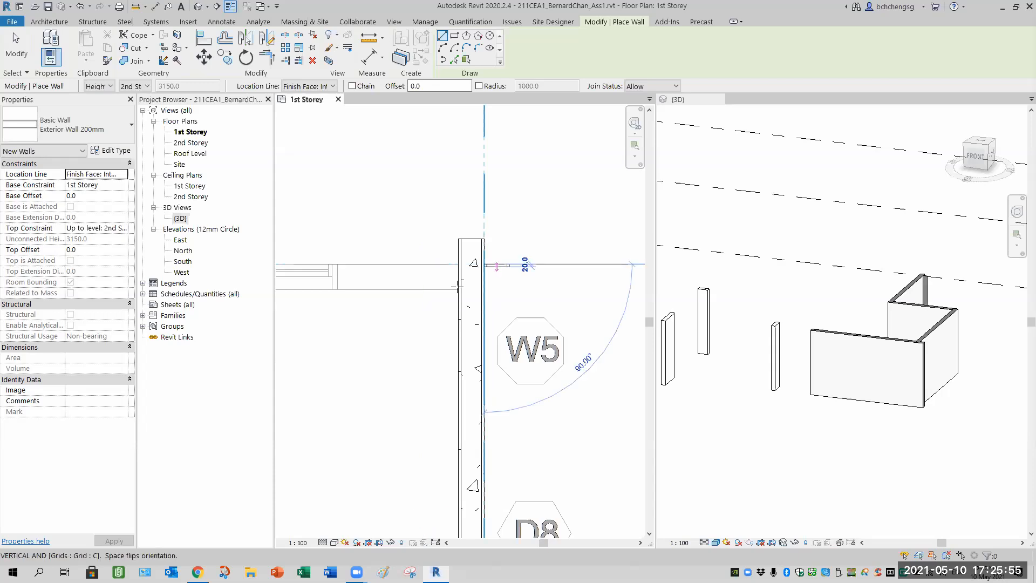
pyautogui.scroll(-2, 393, 300)
pyautogui.moveTo(383, 309); pyautogui.dragTo(546, 319, button='middle')
pyautogui.moveTo(334, 292); pyautogui.dragTo(478, 292, button='middle')
pyautogui.moveTo(365, 308); pyautogui.dragTo(396, 301, button='middle')
pyautogui.click(344, 279)
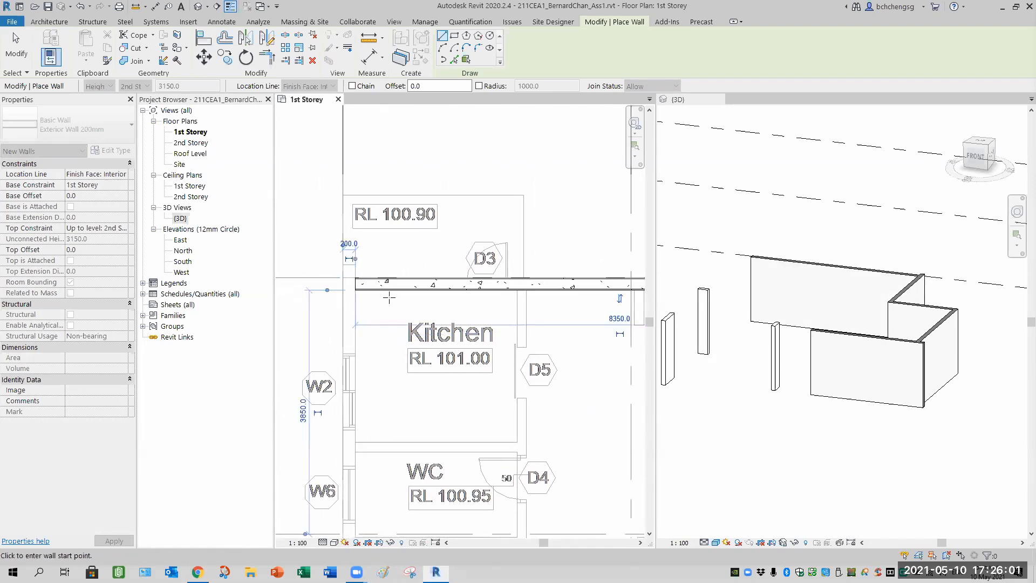
# Draw the exterior wall through W2 and W6 beside the Kitchen and WC, 5650 mm down to the column by the stairs.
pyautogui.scroll(4, 343, 279)
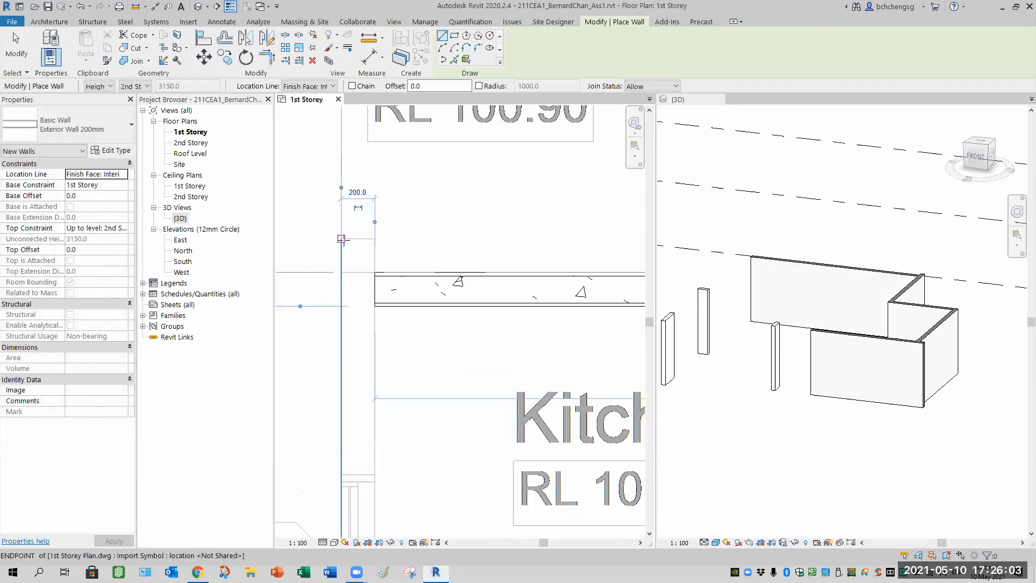
pyautogui.scroll(-3, 364, 338)
pyautogui.moveTo(364, 339); pyautogui.dragTo(389, 65, button='middle')
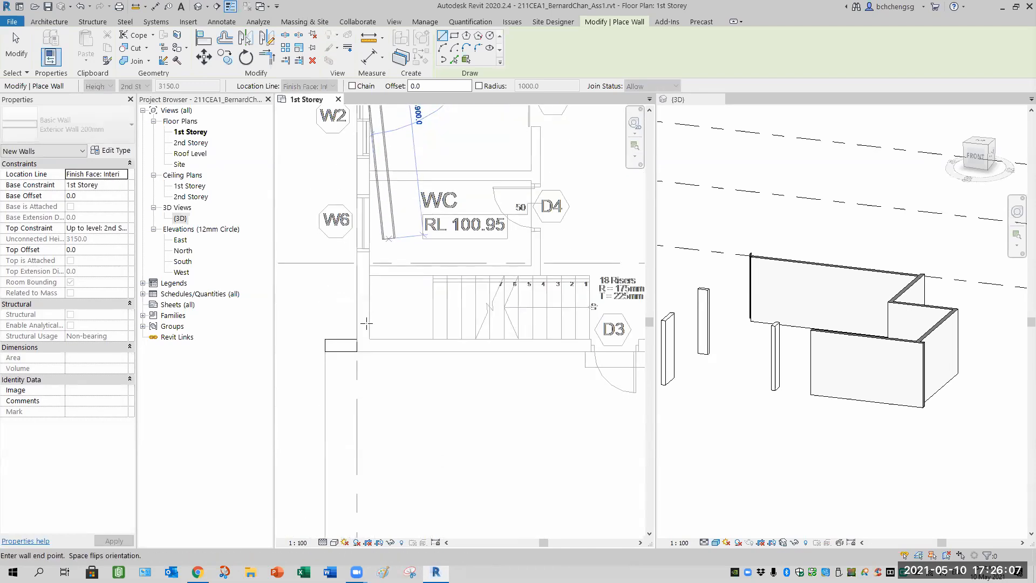
pyautogui.click(357, 352)
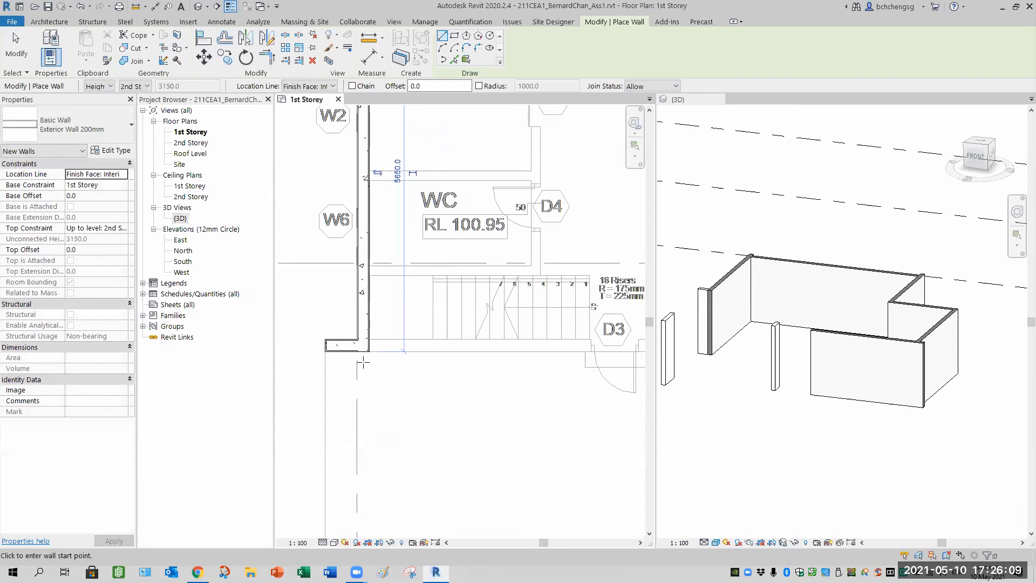
# Draw the exterior wall between the stairs and Car Porch, from the column corner past D3 to grid B.
pyautogui.scroll(2, 363, 364)
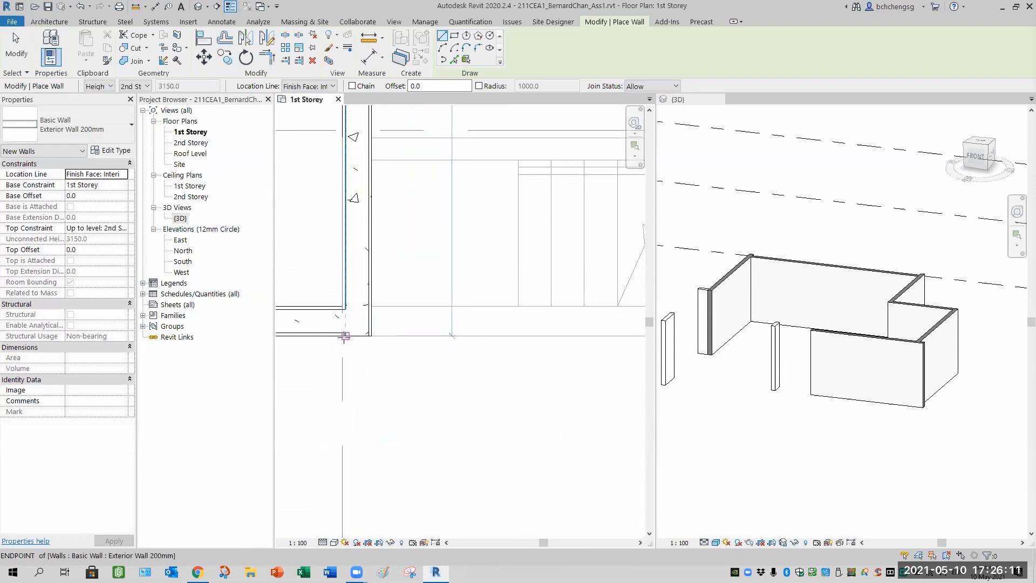
pyautogui.scroll(2, 342, 343)
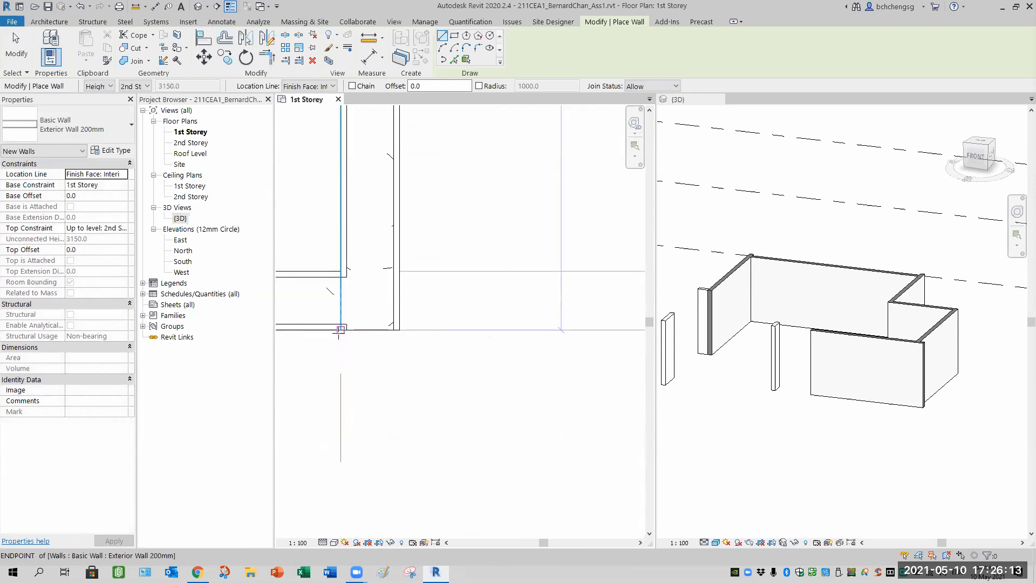
pyautogui.scroll(2, 338, 335)
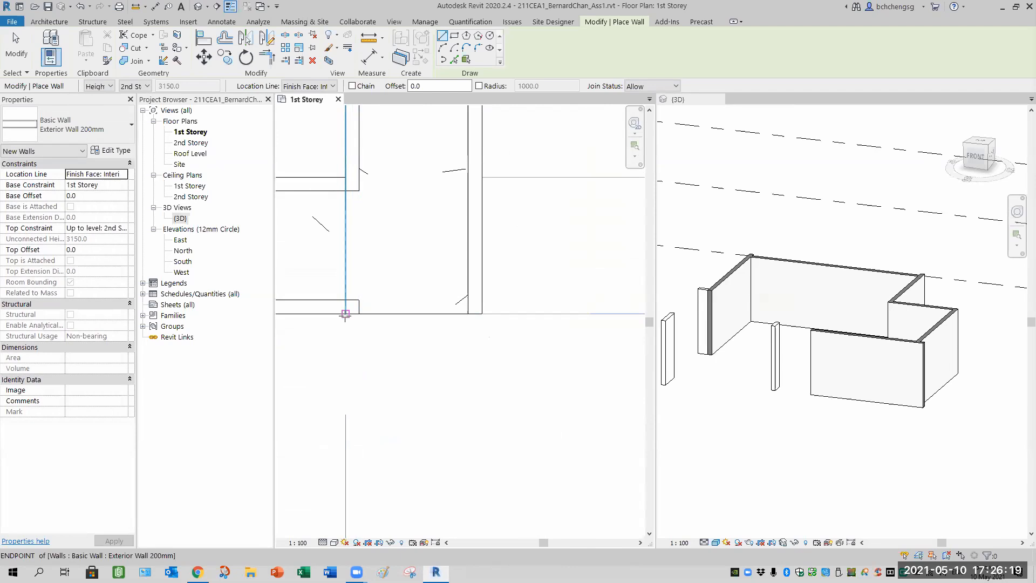
pyautogui.click(345, 314)
pyautogui.scroll(2, 542, 365)
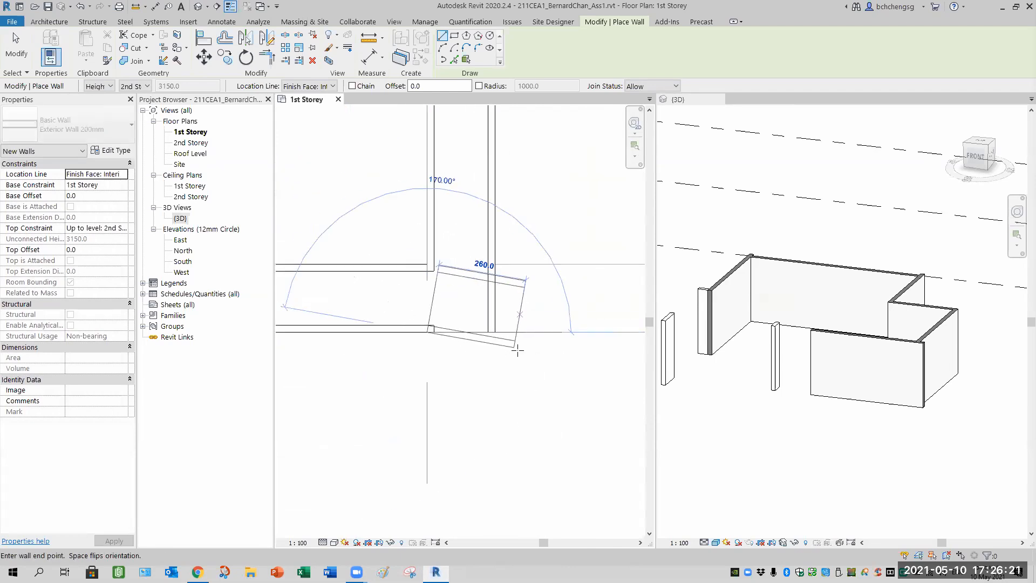
pyautogui.moveTo(542, 365); pyautogui.dragTo(354, 307, button='middle')
pyautogui.scroll(-2, 535, 322)
pyautogui.moveTo(554, 326); pyautogui.dragTo(384, 299, button='middle')
pyautogui.moveTo(500, 305); pyautogui.dragTo(386, 309, button='middle')
pyautogui.scroll(2, 452, 283)
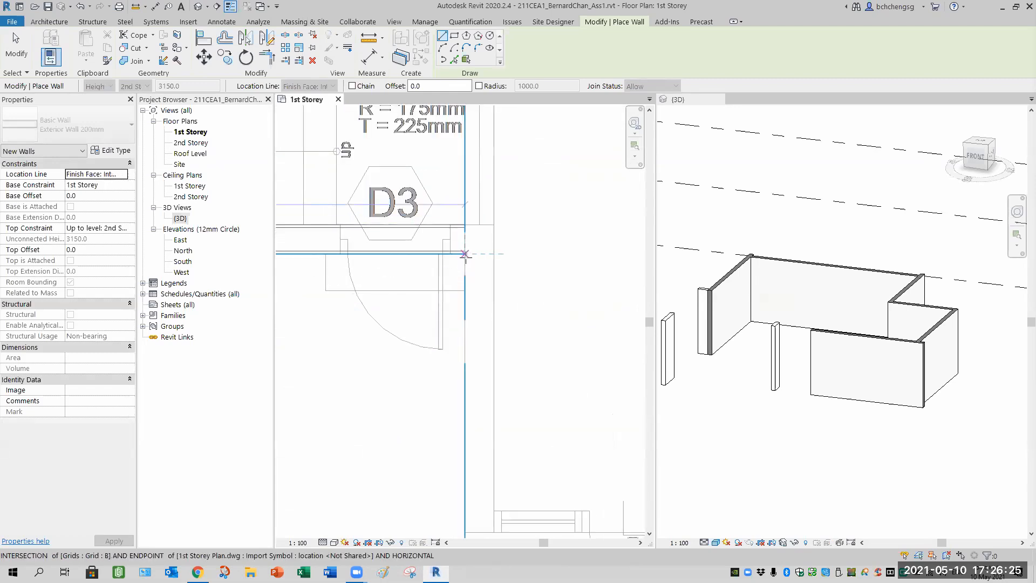
pyautogui.click(533, 281)
# Draw the exterior wall along grid B, 2000 mm from the corner beside D3 down to the entrance window W1.
pyautogui.click(466, 254)
pyautogui.moveTo(480, 381); pyautogui.dragTo(479, 231, button='middle')
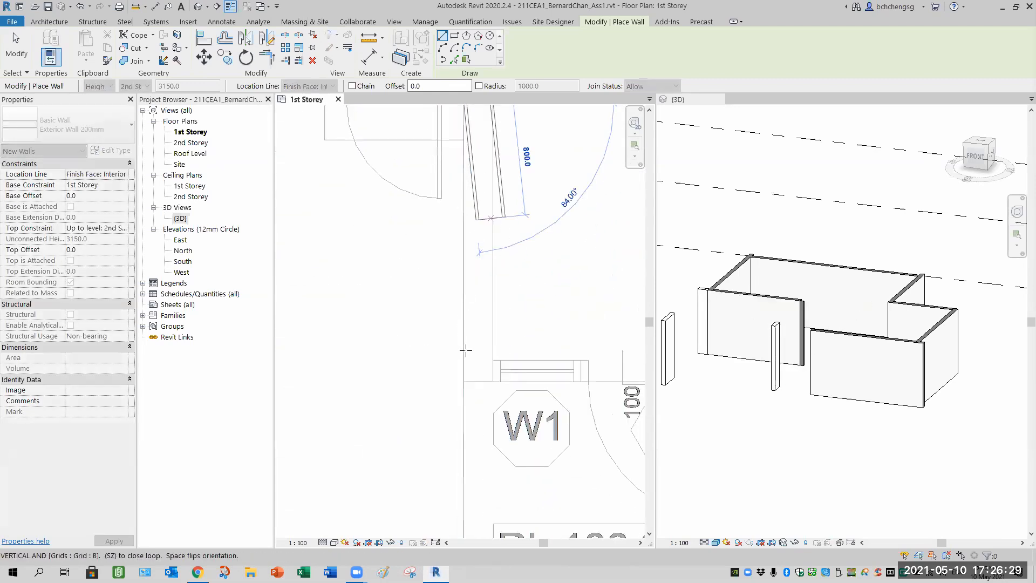
pyautogui.click(465, 380)
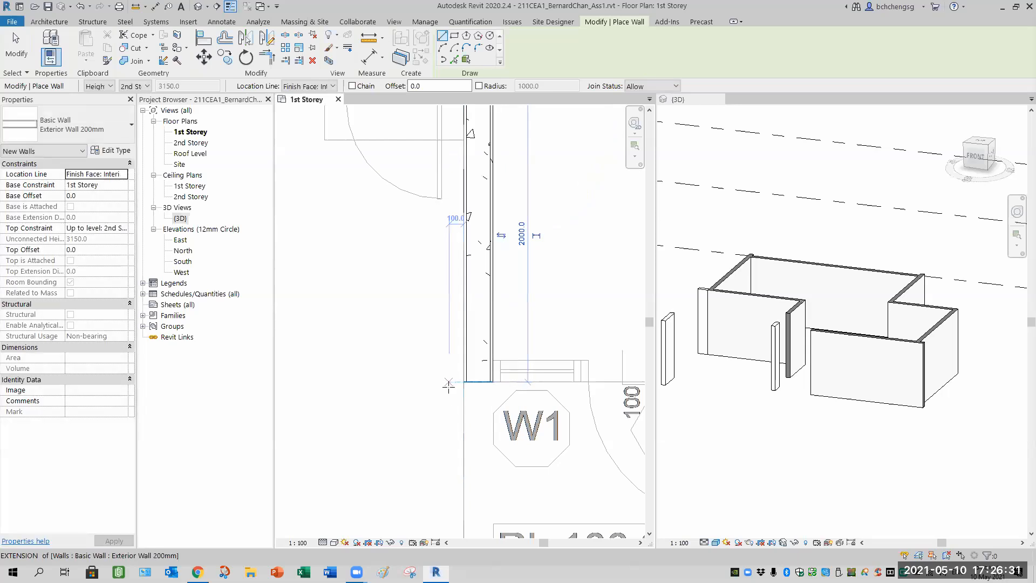
pyautogui.scroll(-4, 427, 362)
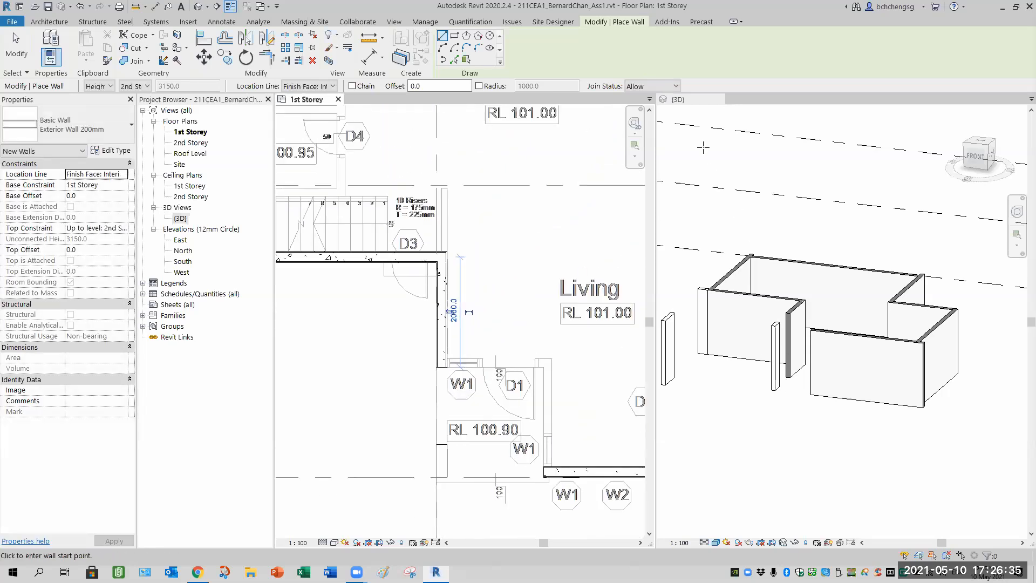
# Examine the new exterior walls and their corner joins with the columns in the 3D view from above.
pyautogui.keyDown('shift'); pyautogui.moveTo(763, 336); pyautogui.dragTo(761, 396, button='middle'); pyautogui.keyUp('shift')
pyautogui.scroll(5, 760, 395)
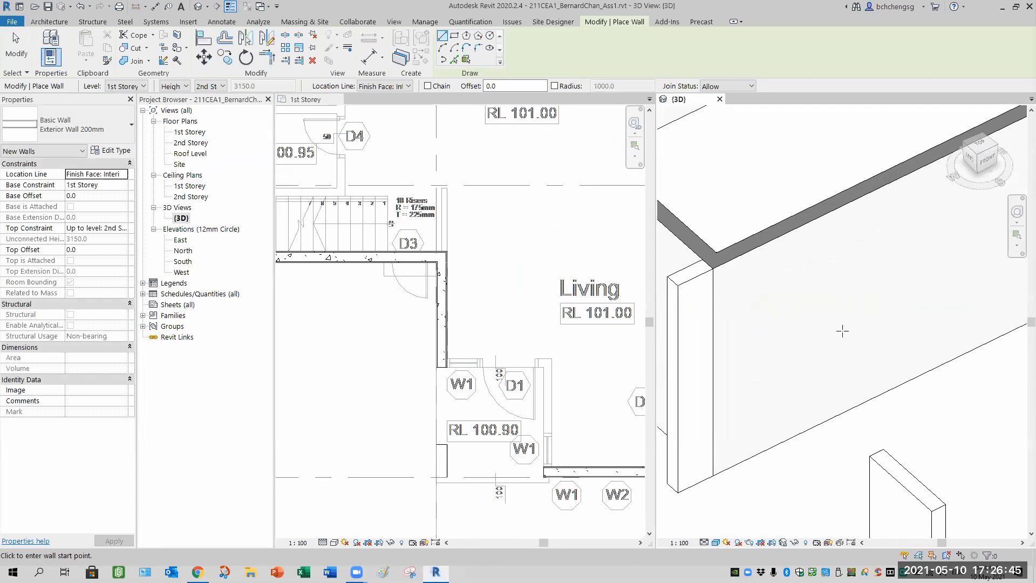
pyautogui.scroll(-6, 897, 353)
pyautogui.moveTo(960, 424); pyautogui.dragTo(839, 429, button='middle')
pyautogui.scroll(-3, 888, 430)
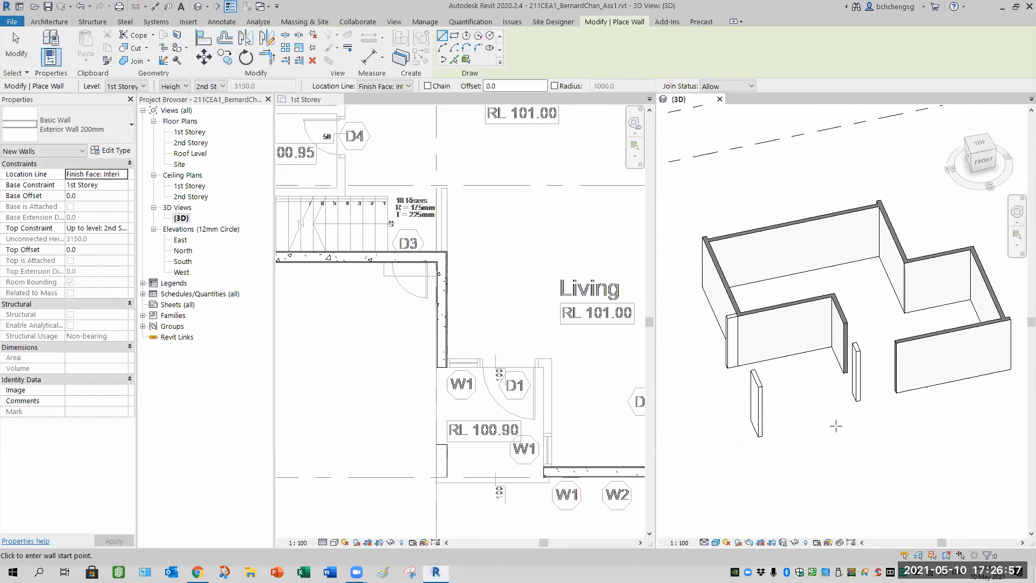
# Check the exterior walls on the 1st Storey plan around the entrance, the Living room's W1 corner and Bedroom 1.
pyautogui.click(361, 343)
pyautogui.moveTo(394, 348); pyautogui.dragTo(439, 353, button='middle')
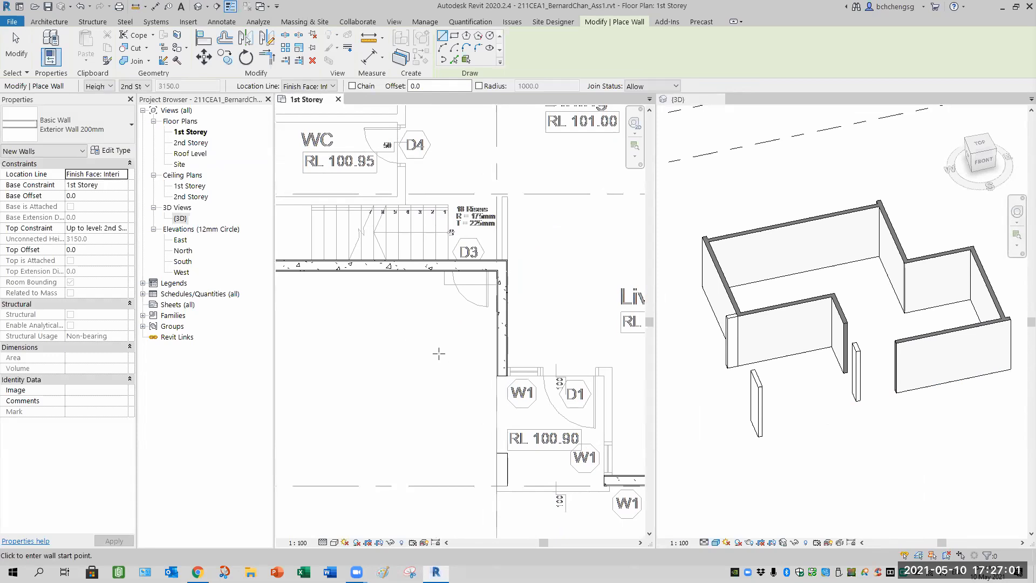
pyautogui.scroll(-3, 439, 353)
pyautogui.moveTo(436, 366); pyautogui.dragTo(377, 377, button='middle')
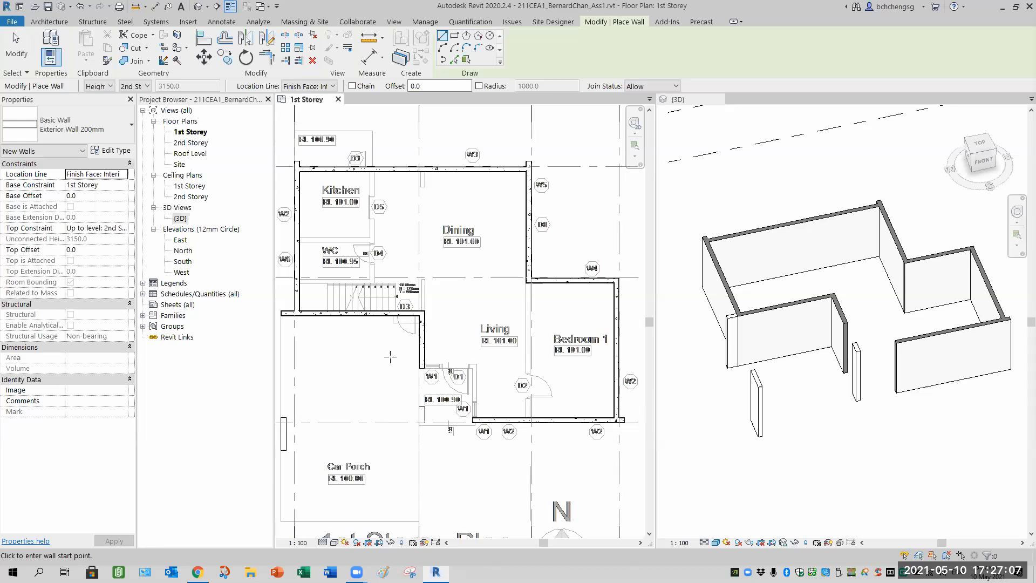
pyautogui.scroll(3, 474, 431)
pyautogui.scroll(4, 473, 429)
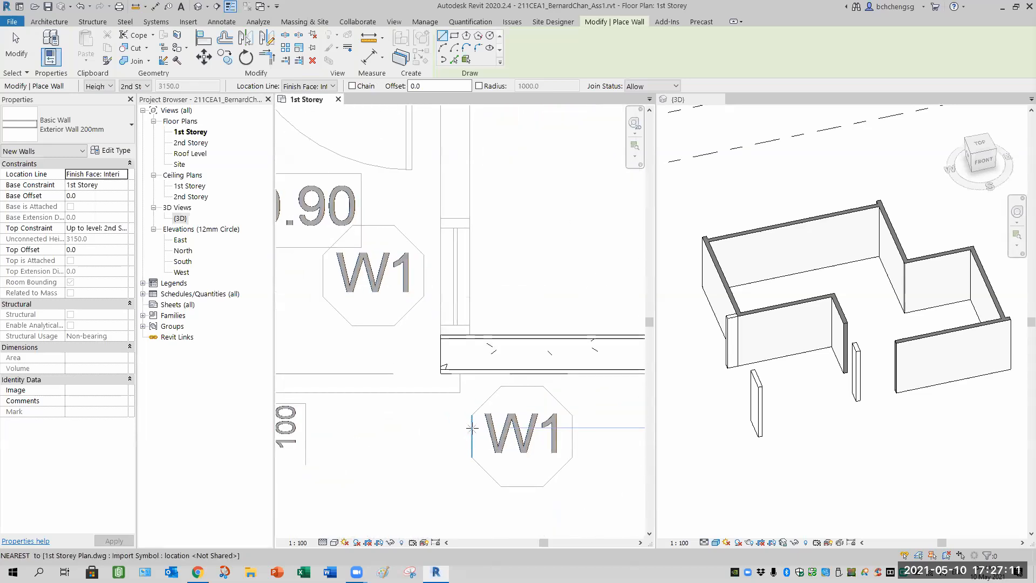
pyautogui.scroll(-3, 543, 398)
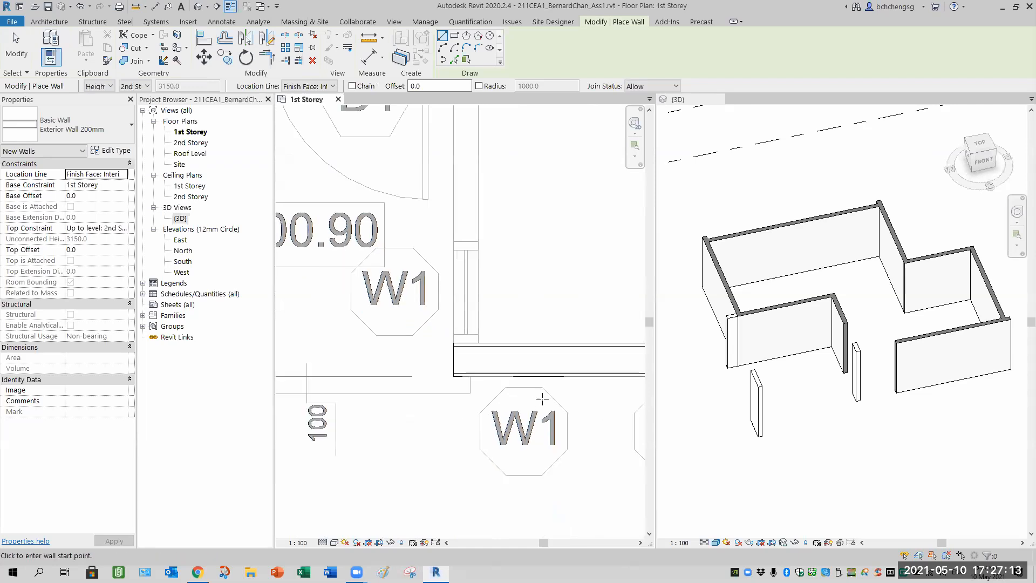
pyautogui.moveTo(585, 422); pyautogui.dragTo(262, 402, button='middle')
pyautogui.scroll(-2, 364, 400)
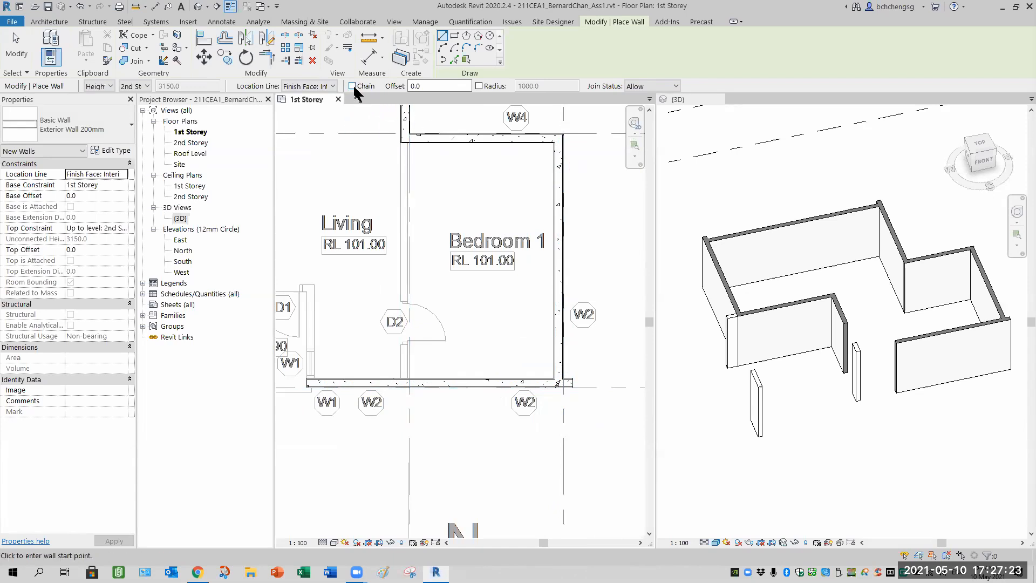
# Set the 3D view to Top and compare the wall layout with the plan, including Bedroom 1's corner at grids D and 3.
pyautogui.click(880, 432)
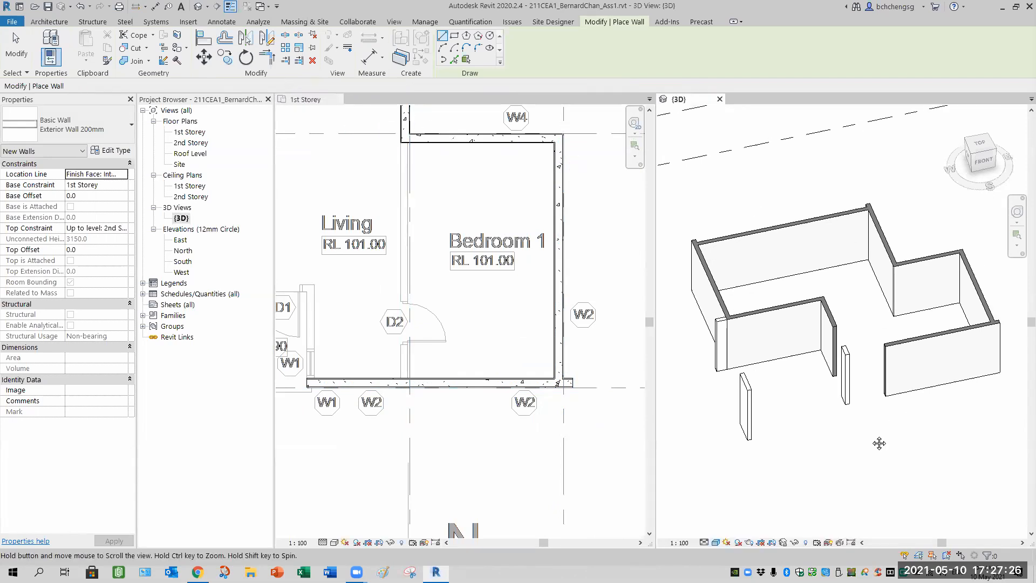
pyautogui.click(981, 144)
pyautogui.scroll(4, 857, 335)
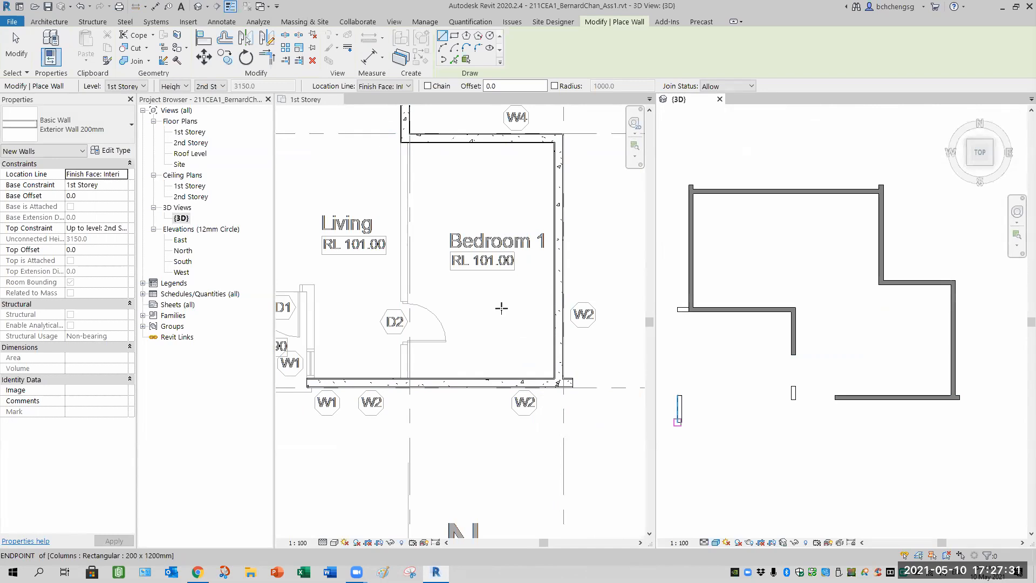
pyautogui.scroll(-2, 499, 307)
pyautogui.moveTo(451, 287); pyautogui.dragTo(536, 341, button='middle')
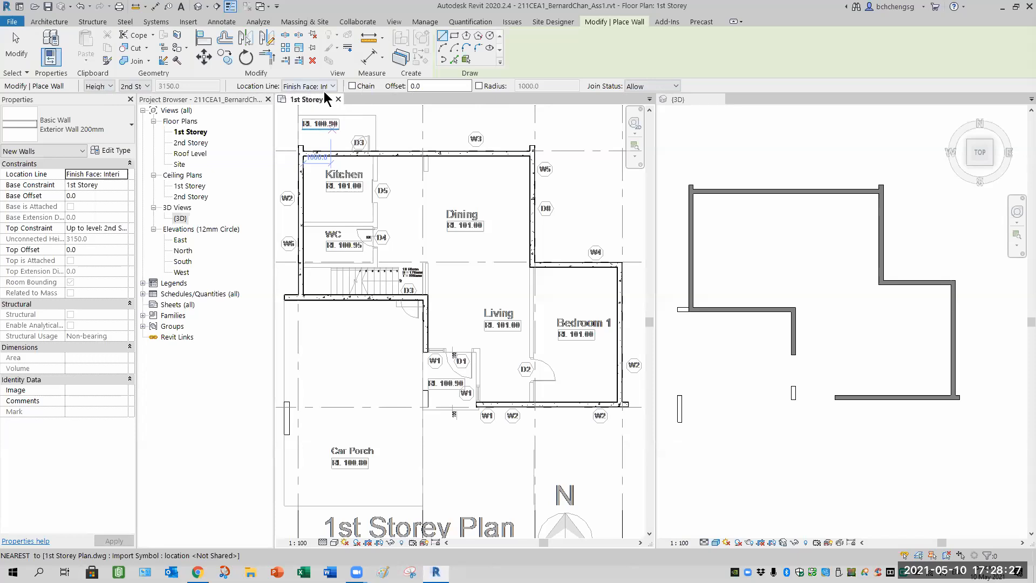
pyautogui.scroll(5, 625, 426)
pyautogui.scroll(2, 625, 427)
pyautogui.moveTo(611, 421); pyautogui.dragTo(528, 448, button='middle')
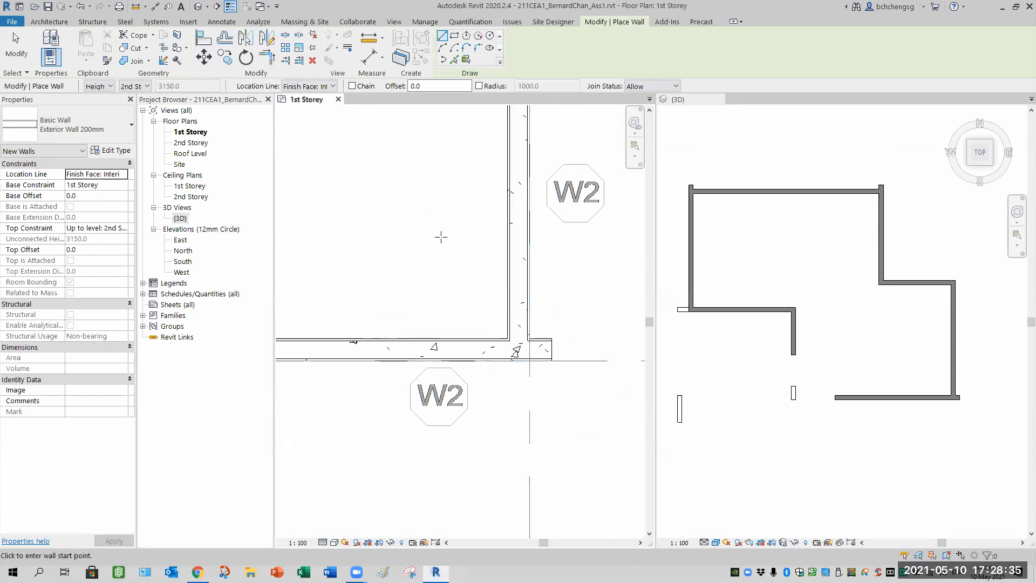
# Set the 1st Storey plan's visual style to Wireframe so the linked window and door linework around Bedroom 1 can be seen through the walls.
pyautogui.moveTo(441, 237); pyautogui.dragTo(440, 359, button='middle')
pyautogui.scroll(-1, 440, 359)
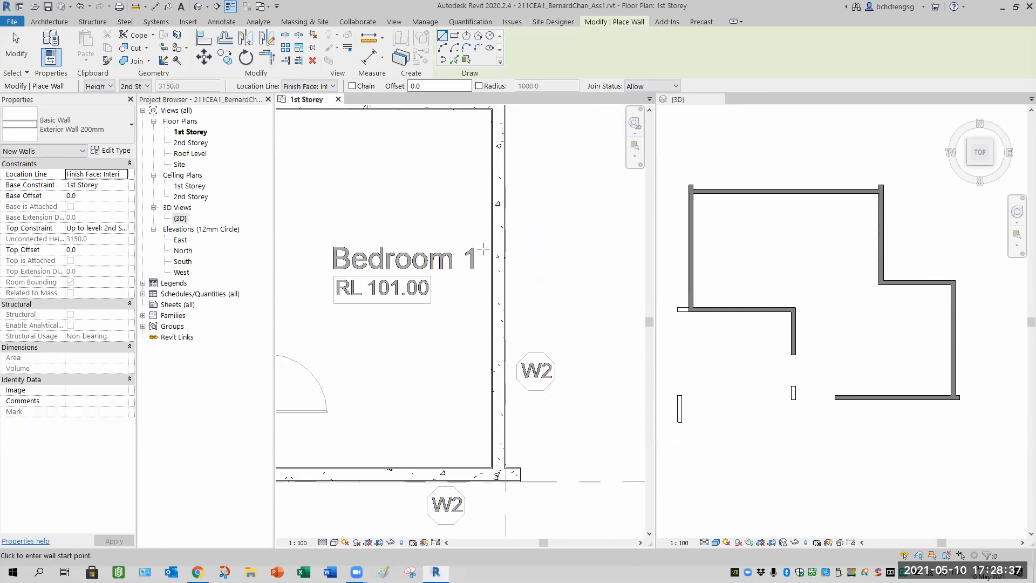
pyautogui.moveTo(439, 375); pyautogui.dragTo(465, 349, button='middle')
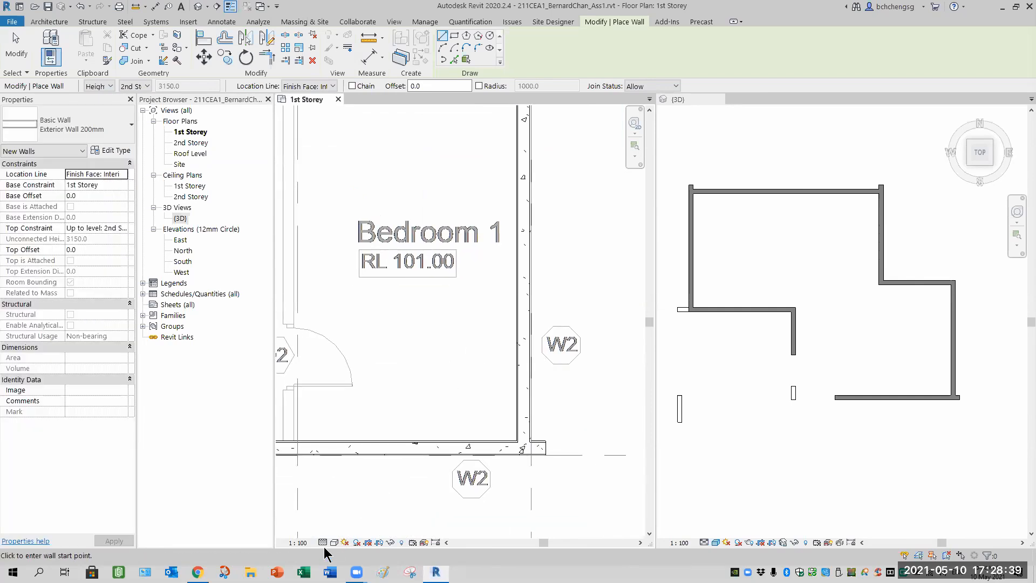
pyautogui.click(334, 543)
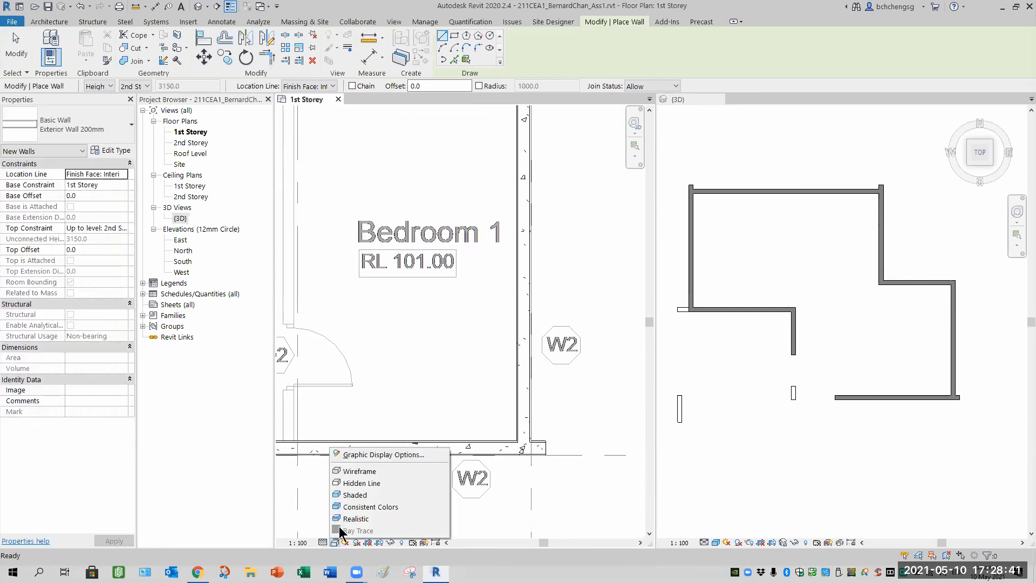
pyautogui.click(359, 471)
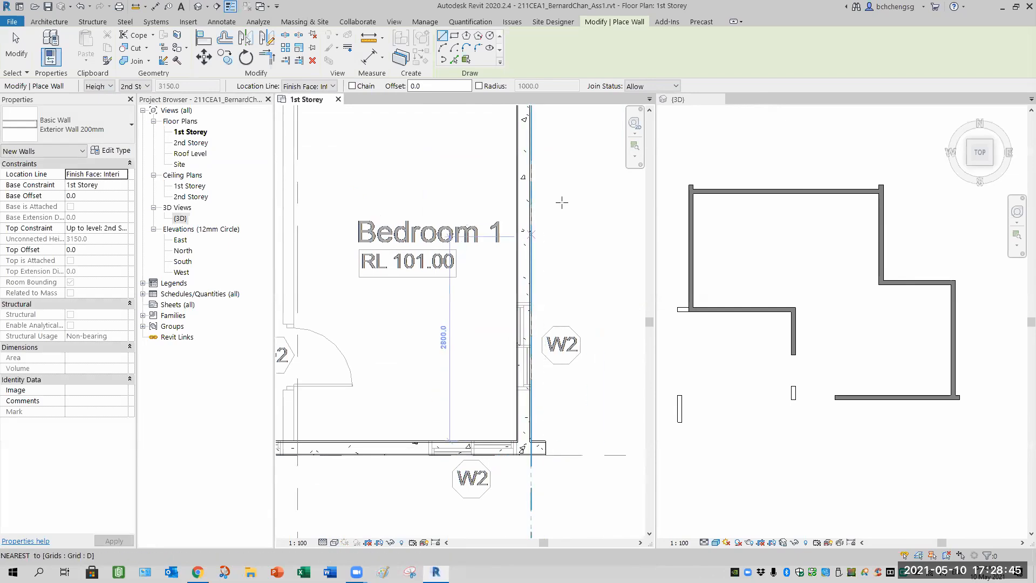
pyautogui.scroll(-2, 562, 202)
pyautogui.moveTo(578, 229); pyautogui.dragTo(594, 292, button='middle')
pyautogui.moveTo(578, 256); pyautogui.dragTo(583, 296, button='middle')
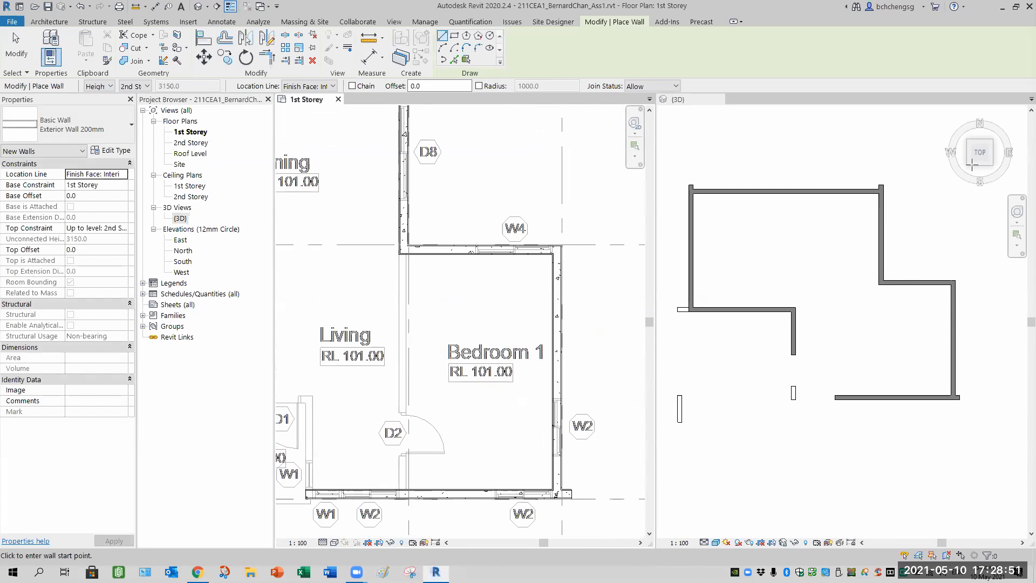
# Turn the 3D view from Top to the top-front-left isometric and narrow the project browser to enlarge the drawing area.
pyautogui.click(707, 99)
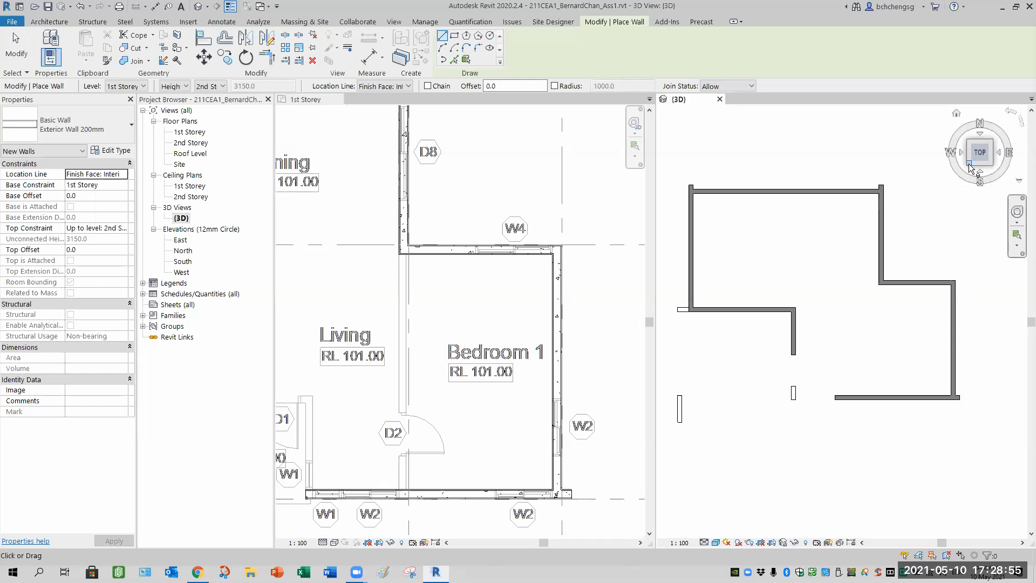
pyautogui.click(969, 165)
pyautogui.scroll(5, 843, 375)
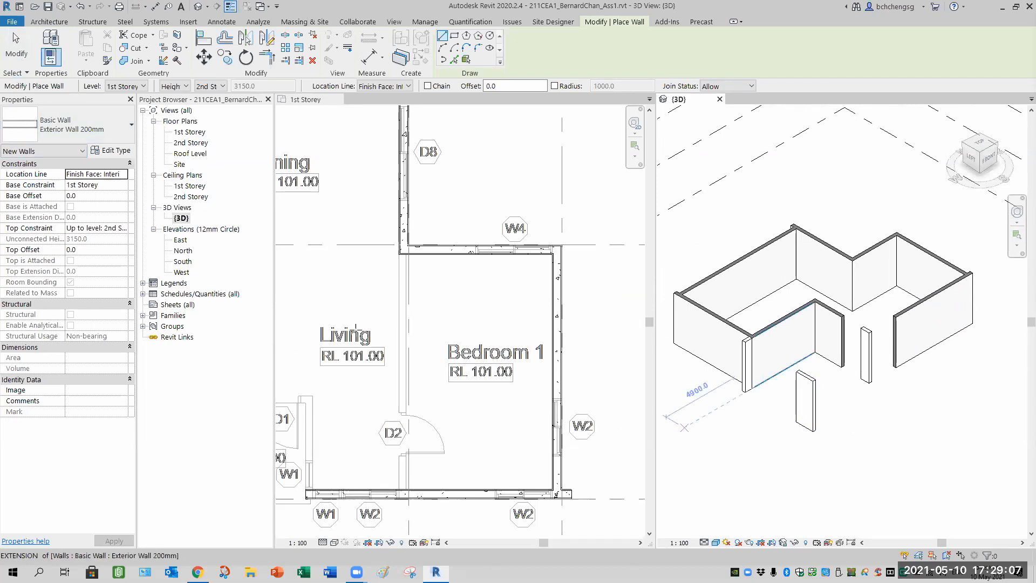
pyautogui.moveTo(274, 269); pyautogui.dragTo(255, 270)
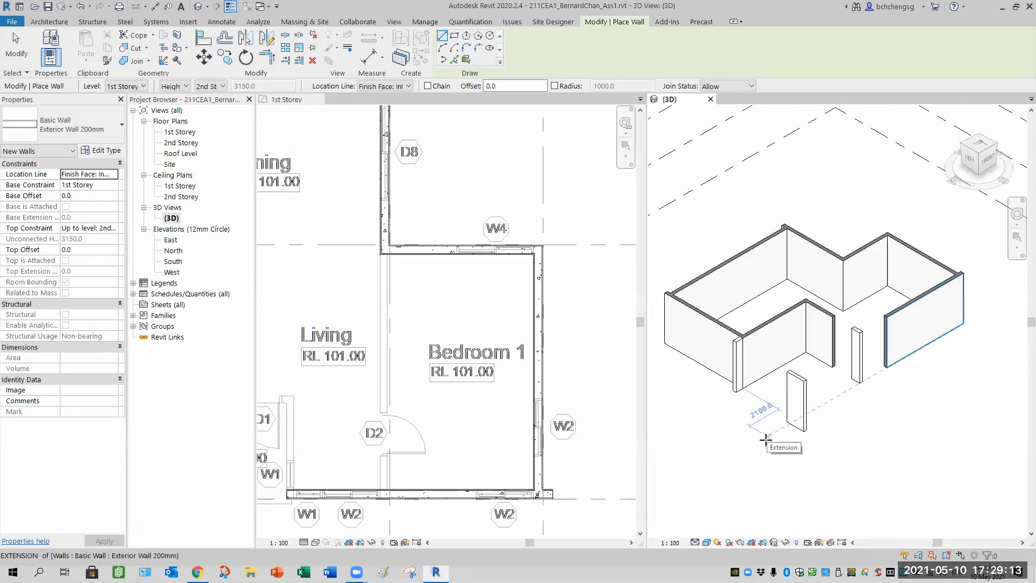
# Leave wall placement and check the imported categories in the 3D view's Visibility/Graphic Overrides, leaving the settings as they are.
pyautogui.click(16, 54)
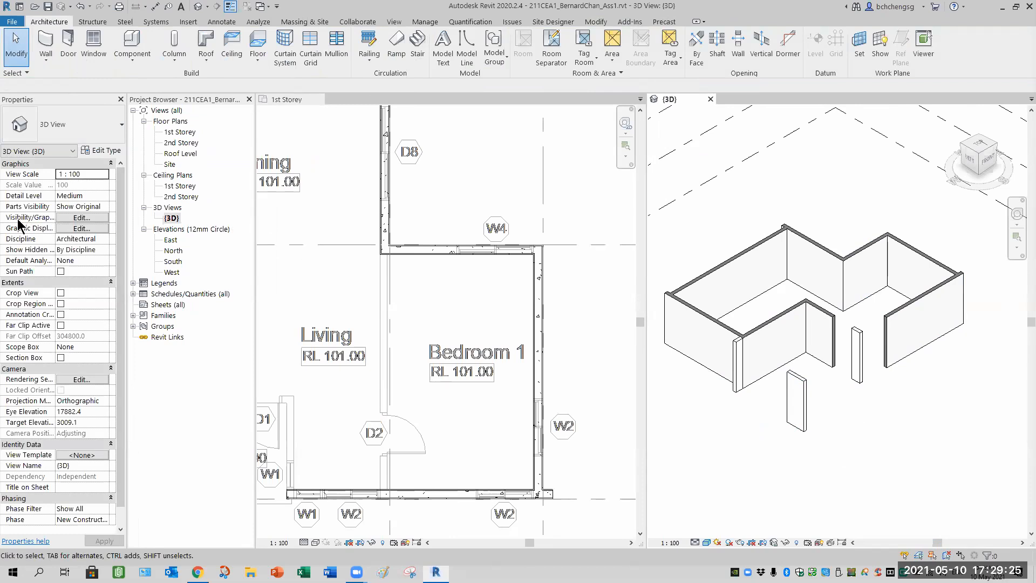
pyautogui.click(80, 217)
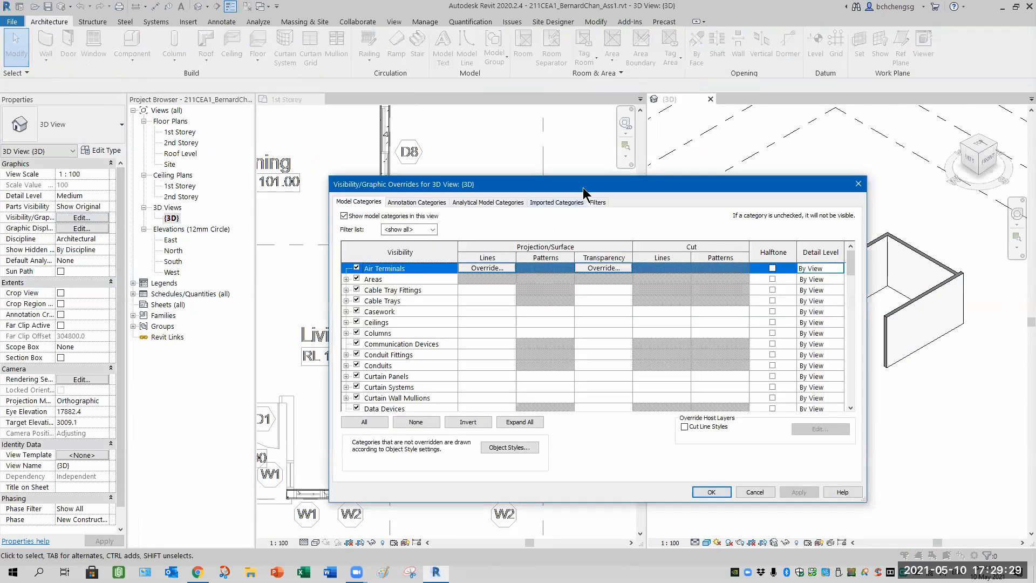
pyautogui.moveTo(583, 190); pyautogui.dragTo(645, 179)
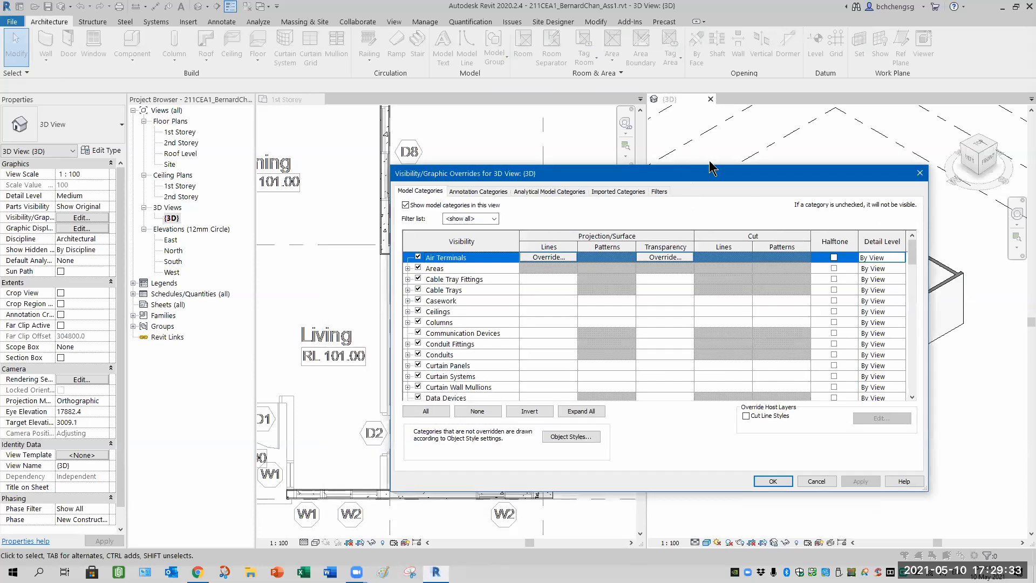
pyautogui.click(619, 193)
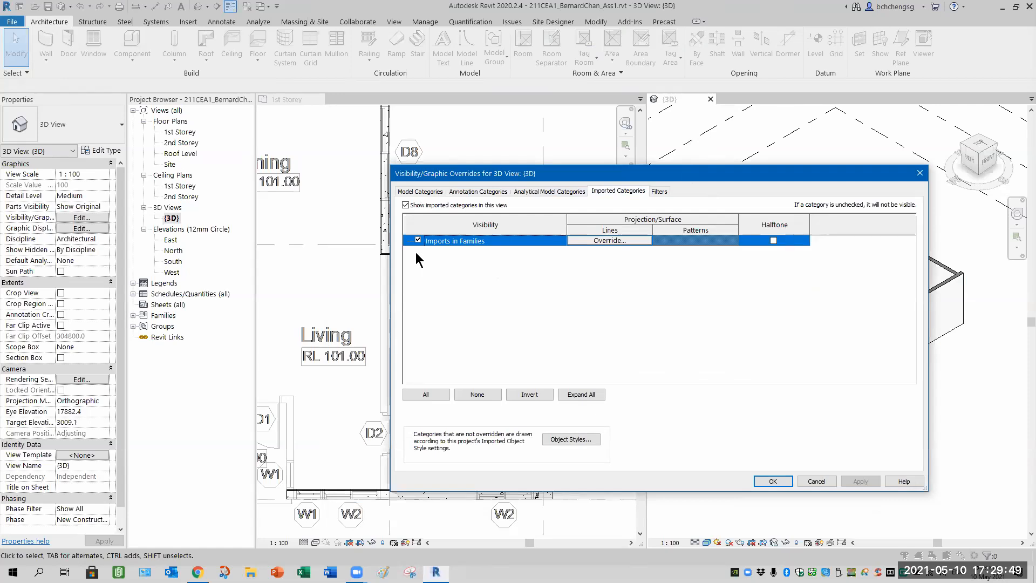
pyautogui.click(821, 482)
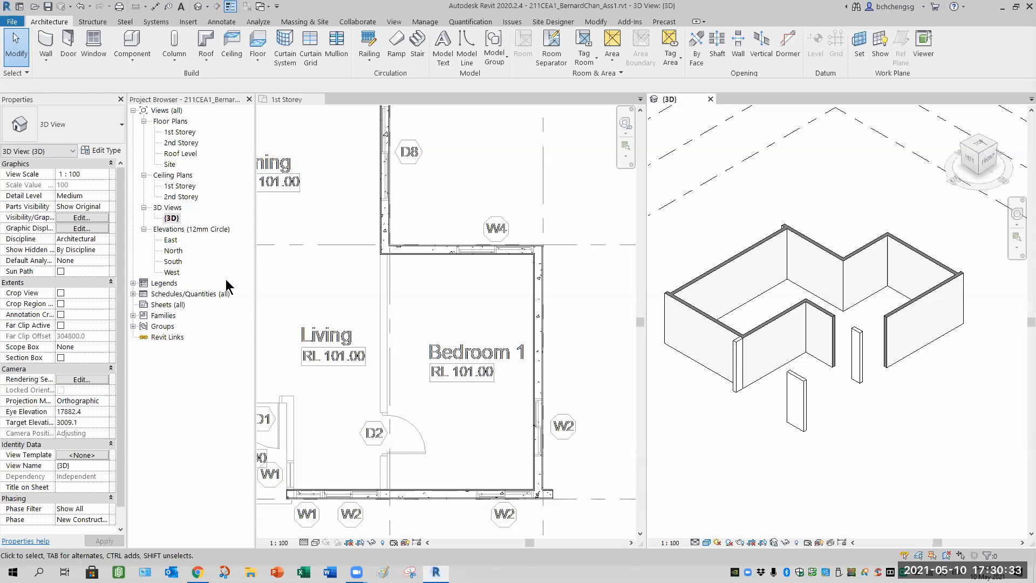
# Inspect the wall corner below D8 on the 1st Storey plan, restart the Wall command and review its Location Line options.
pyautogui.moveTo(436, 299); pyautogui.dragTo(455, 399, button='middle')
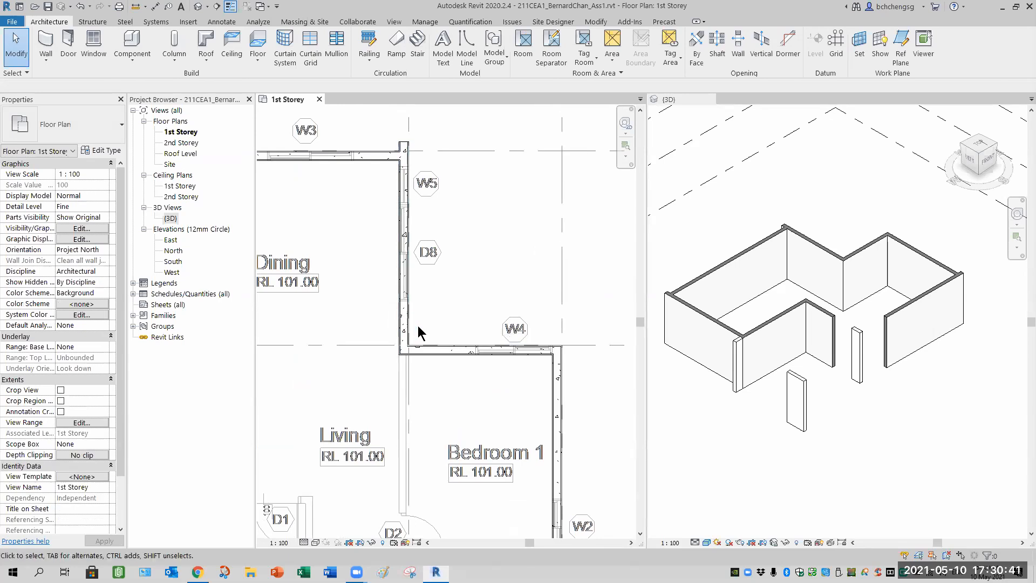
pyautogui.scroll(3, 374, 341)
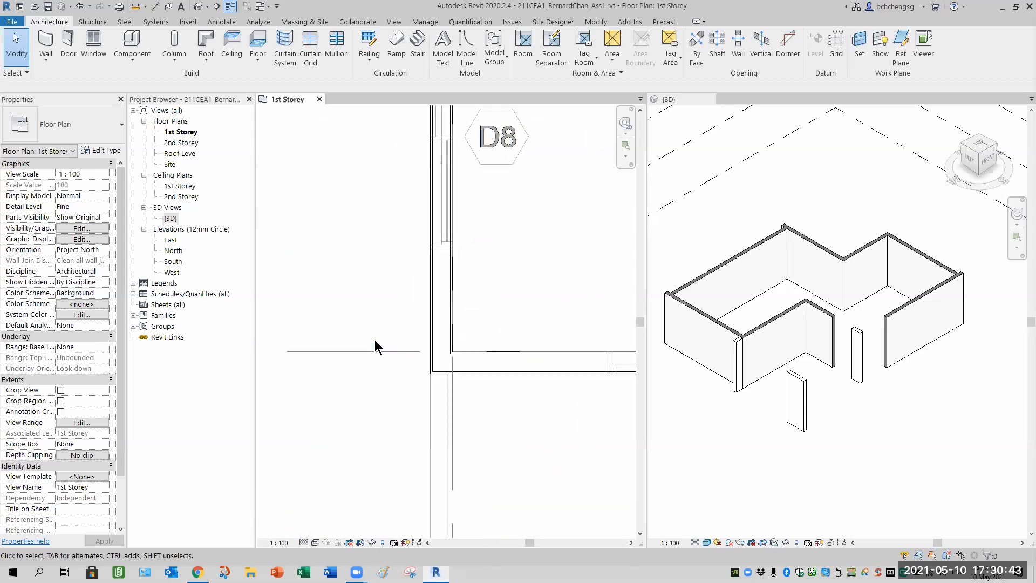
pyautogui.scroll(-3, 374, 341)
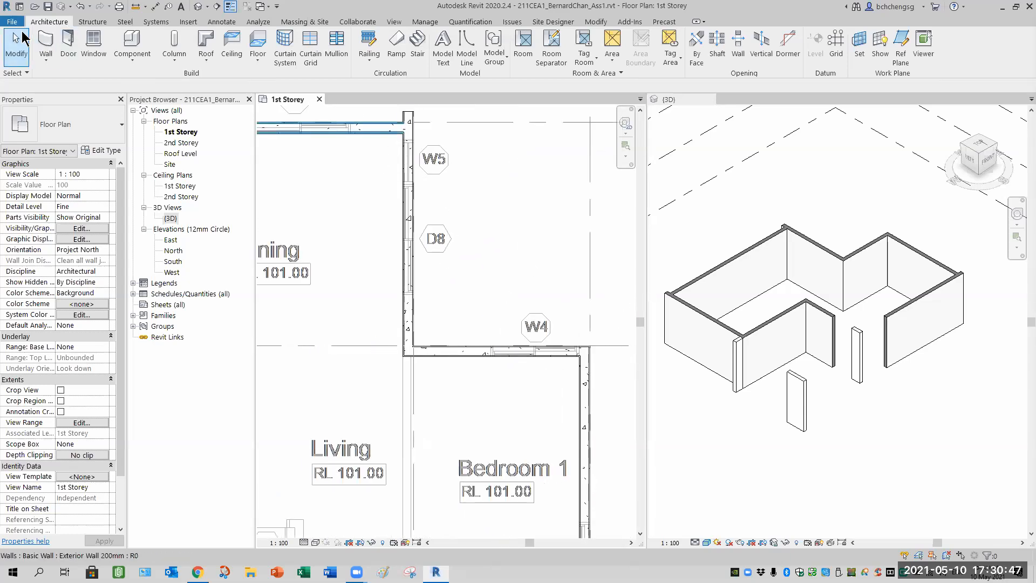
pyautogui.click(47, 51)
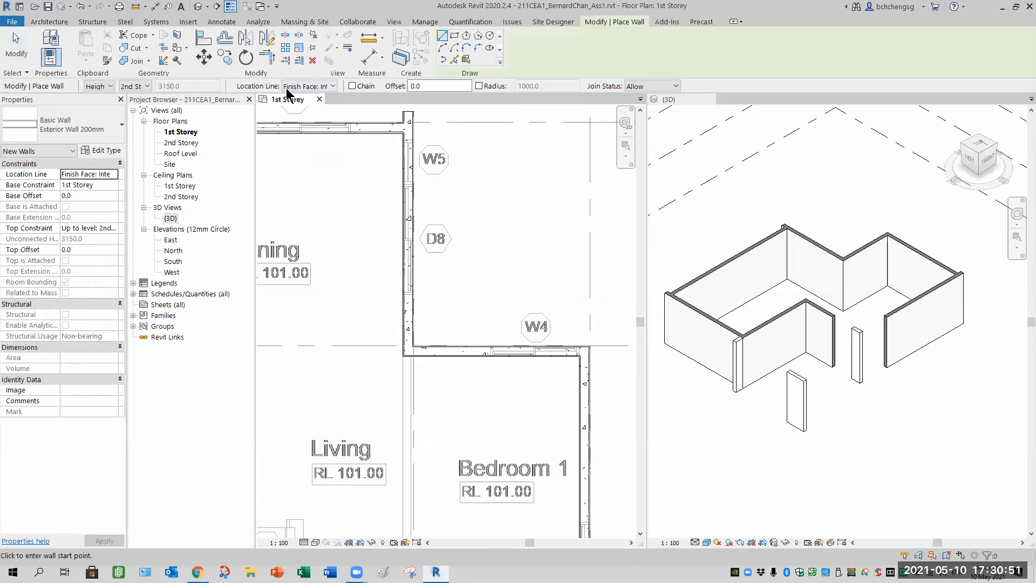
pyautogui.click(333, 87)
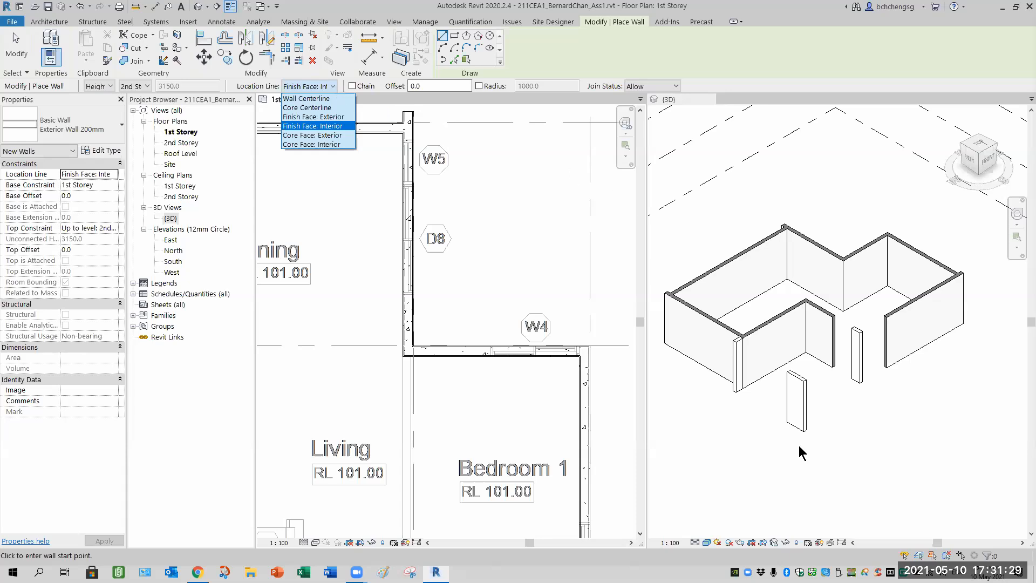
pyautogui.click(817, 544)
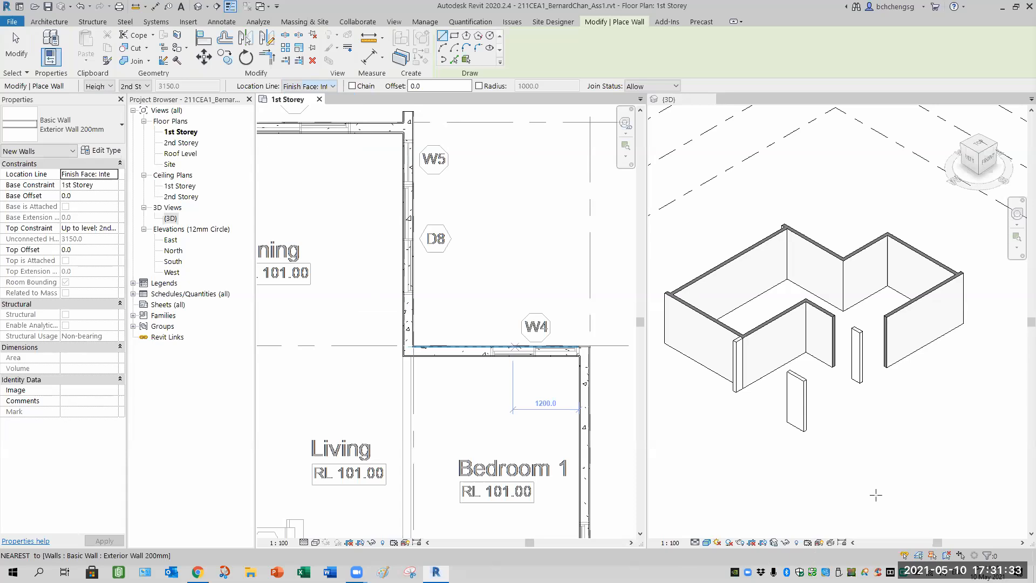
pyautogui.click(821, 546)
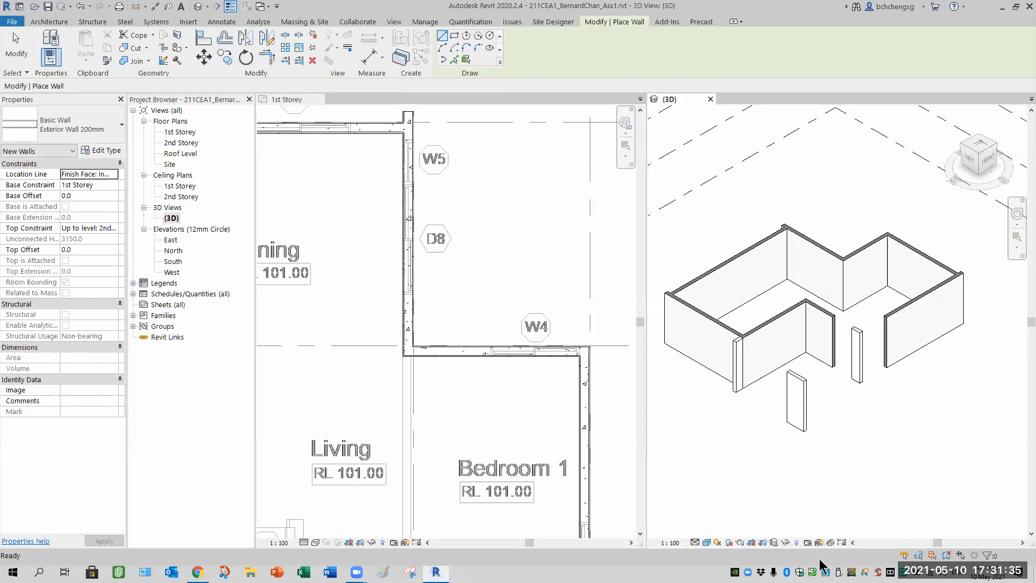
pyautogui.click(405, 541)
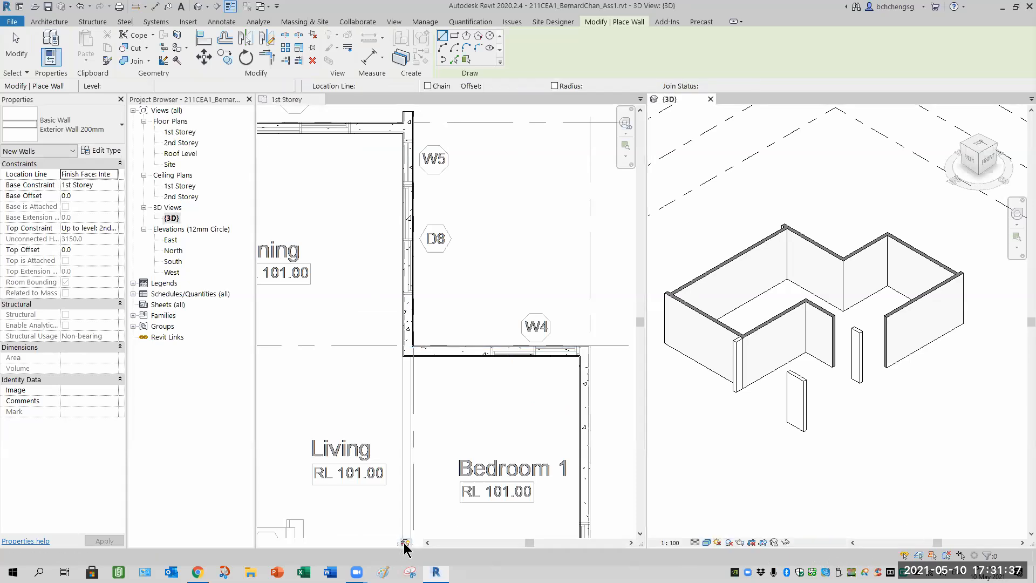